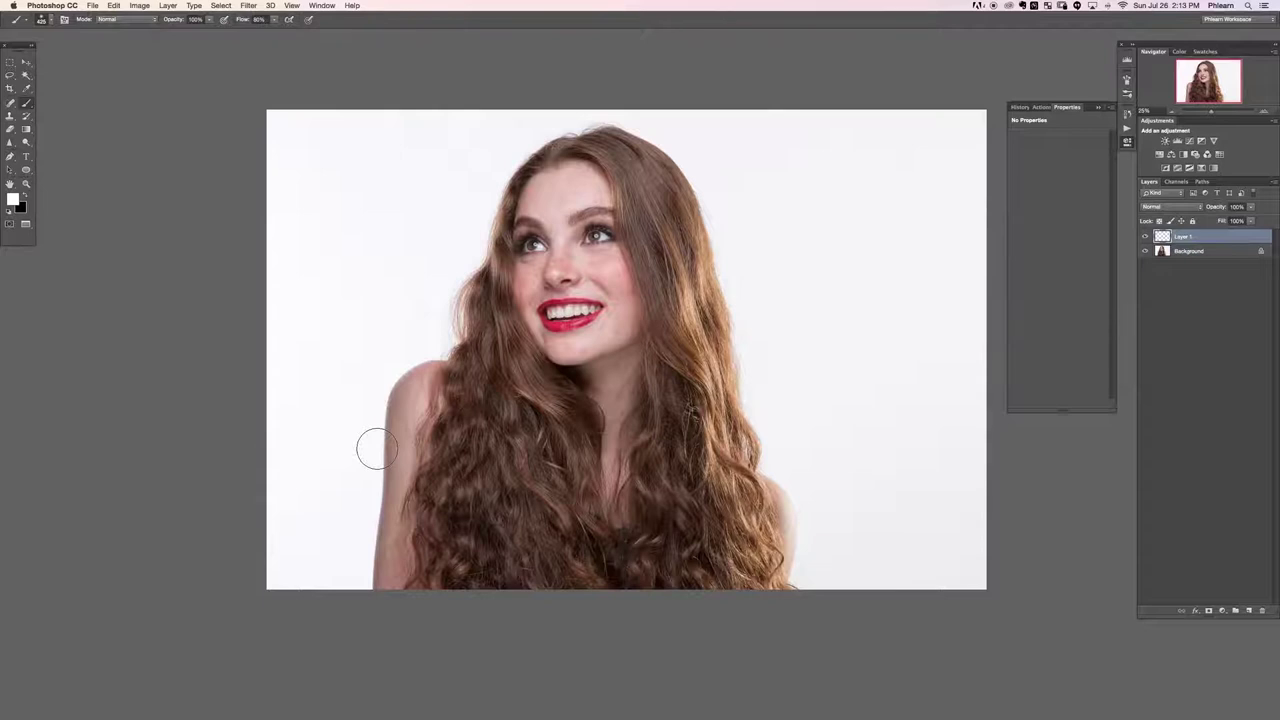
Step: Set the foreground color to bright red and paint a tall oval around the hair on each side of the face on Layer 1
left_click(13, 199)
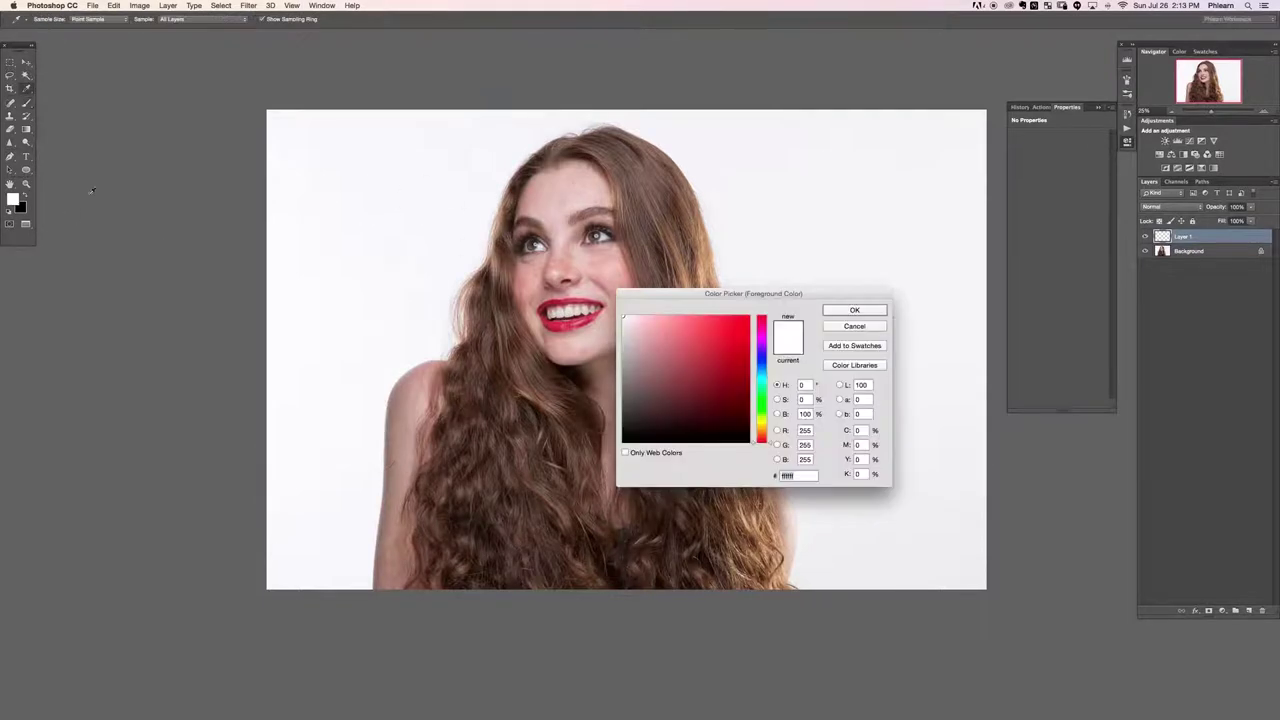
left_click(744, 320)
left_click(854, 310)
left_click_drag(733, 310, 729, 345)
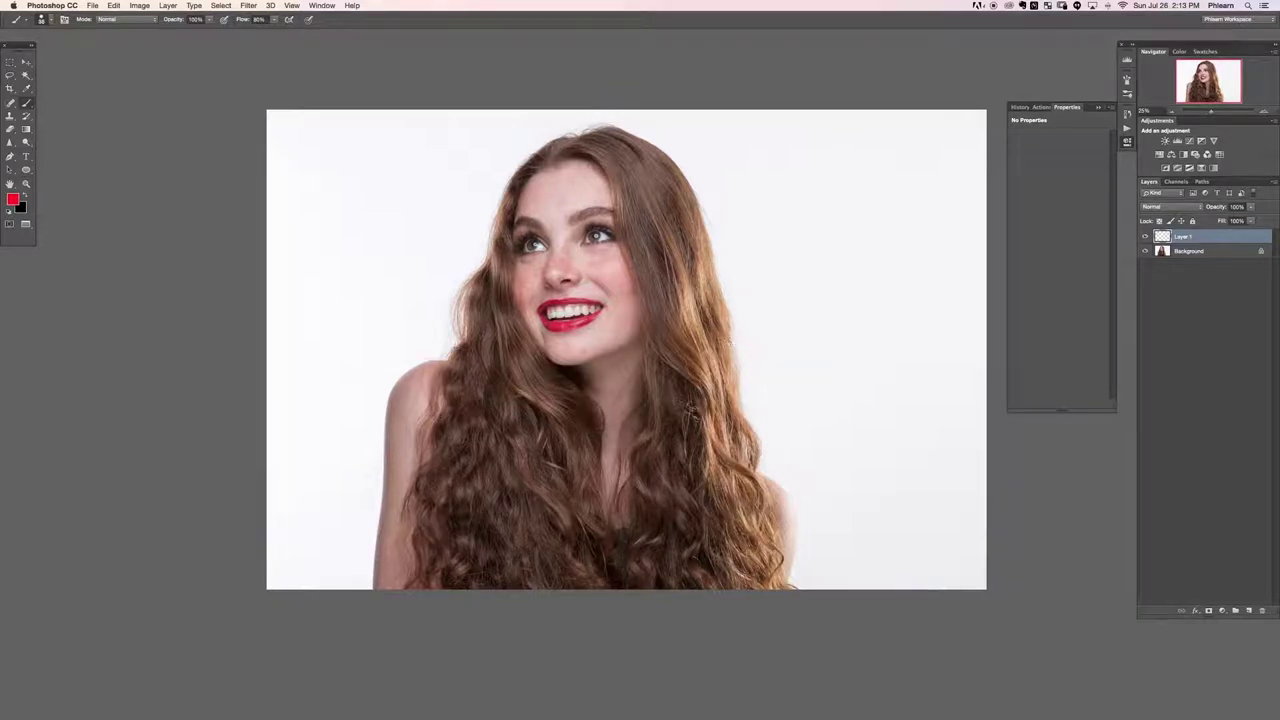
left_click_drag(673, 212, 678, 225)
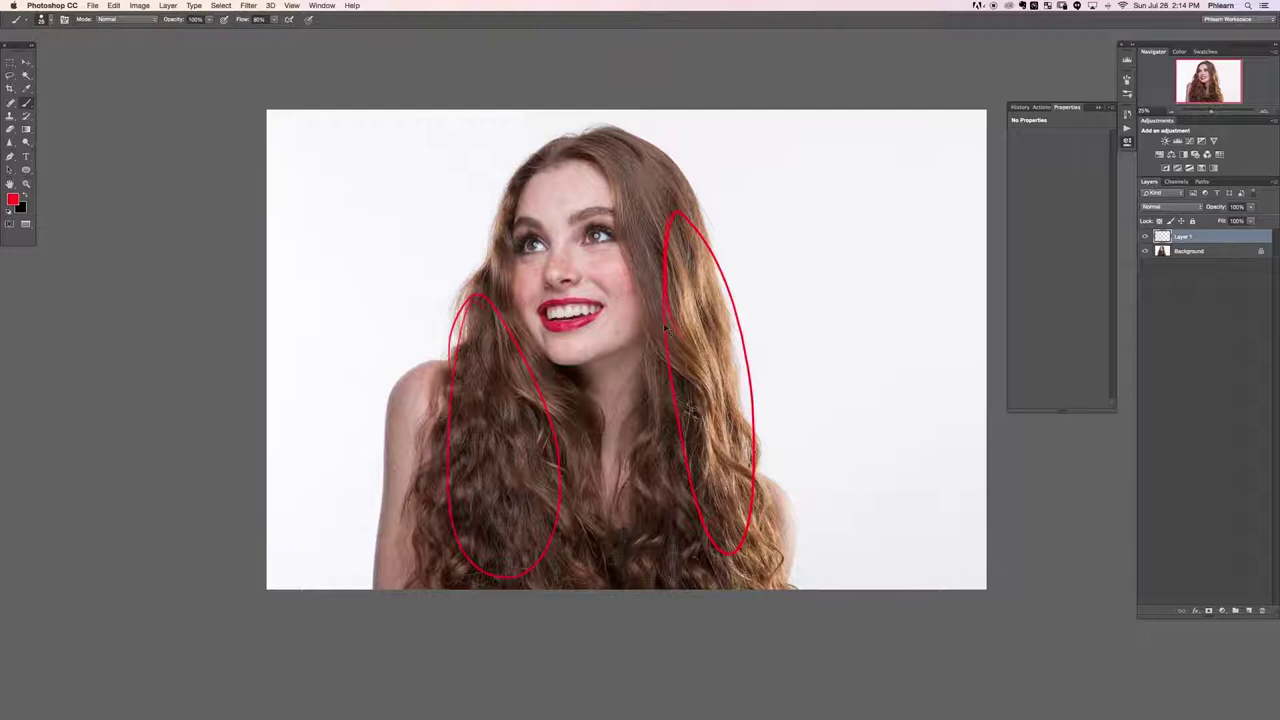
Step: Handwrite "PS" in red inside the oval on the image's left side and underline it with a zigzag
scroll(665, 328, "up", 5)
scroll(522, 287, "down", 5)
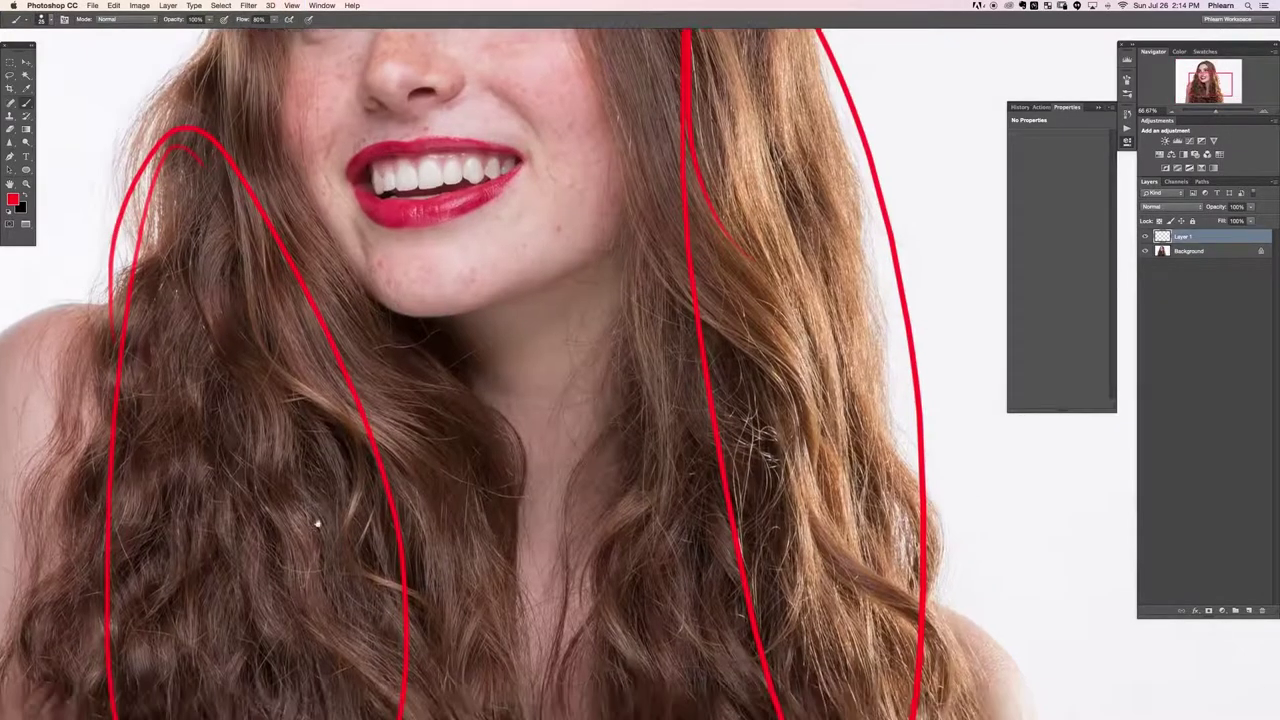
scroll(251, 423, "left", 4)
mouse_move(370, 500)
left_mouse_down()
mouse_move(385, 372)
mouse_move(478, 405)
mouse_move(440, 460)
left_mouse_up()
mouse_move(386, 535)
left_mouse_down()
mouse_move(497, 504)
mouse_move(529, 554)
mouse_move(560, 552)
left_mouse_up()
Step: Paint a red arrow pointing outward from the hair oval on the image's right side
scroll(560, 552, "right", 5)
scroll(560, 552, "up", 1)
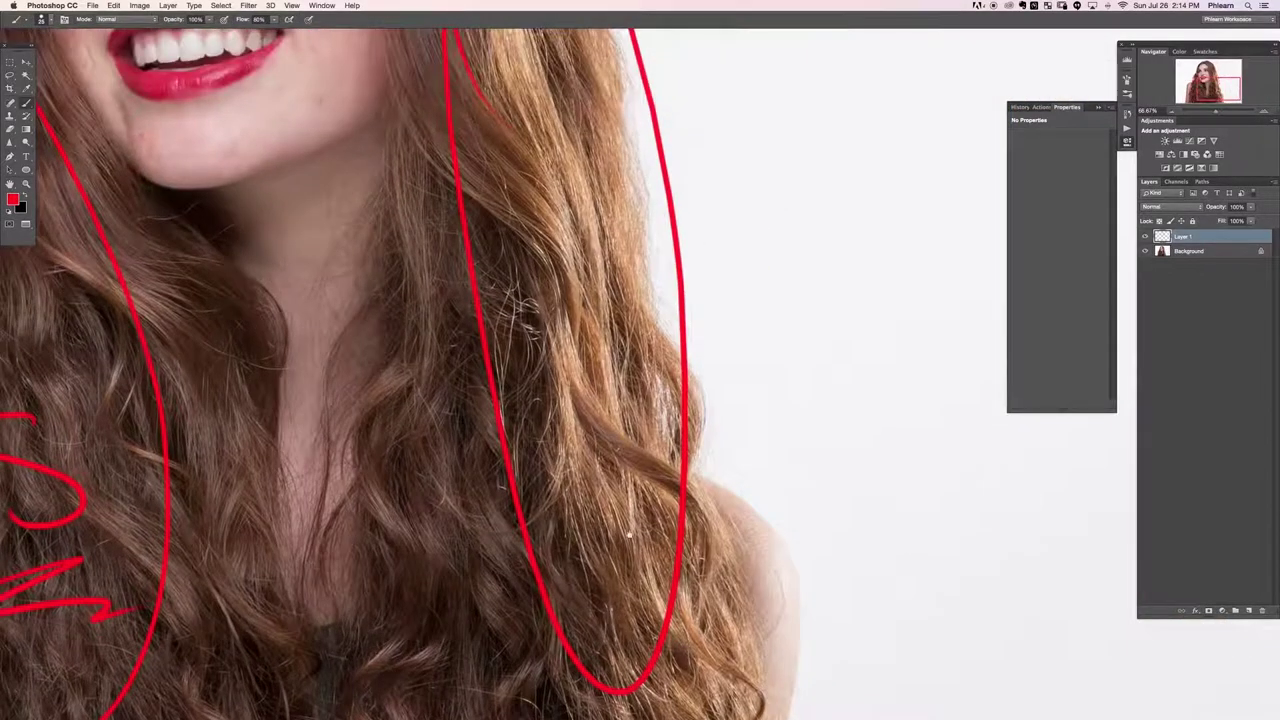
scroll(450, 600, "left", 2)
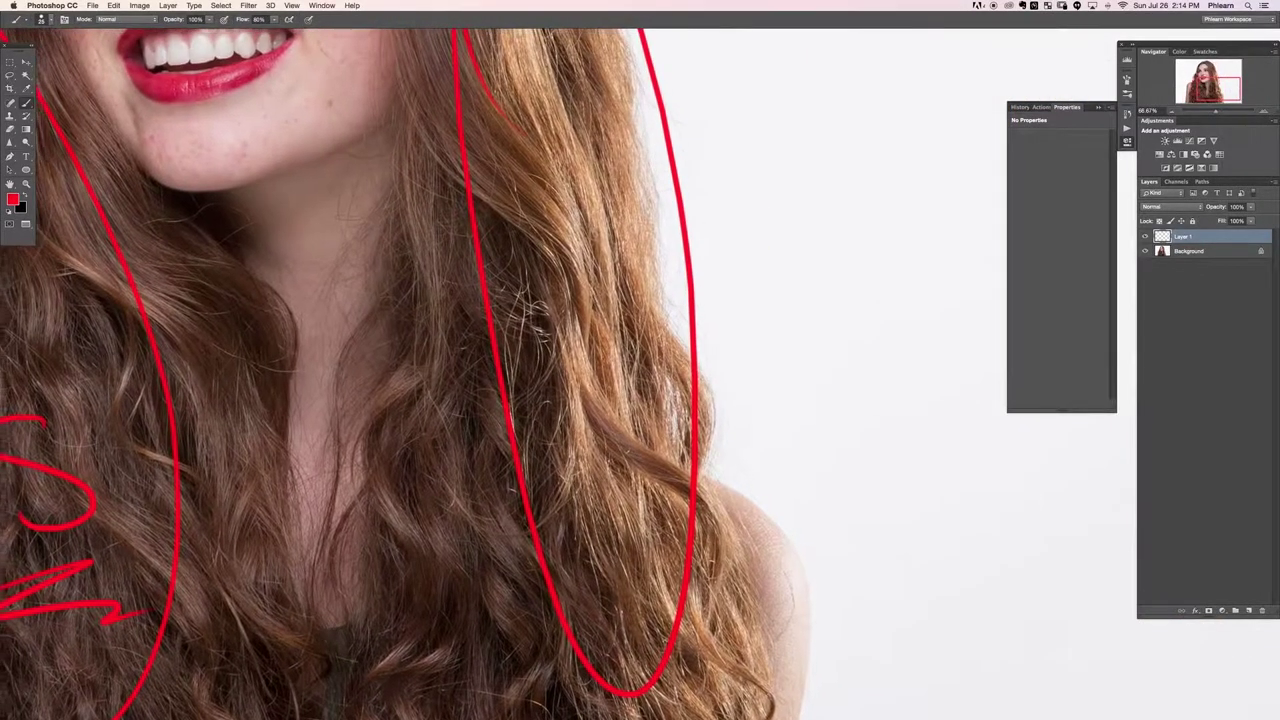
scroll(349, 472, "left", 10)
scroll(349, 472, "down", 2)
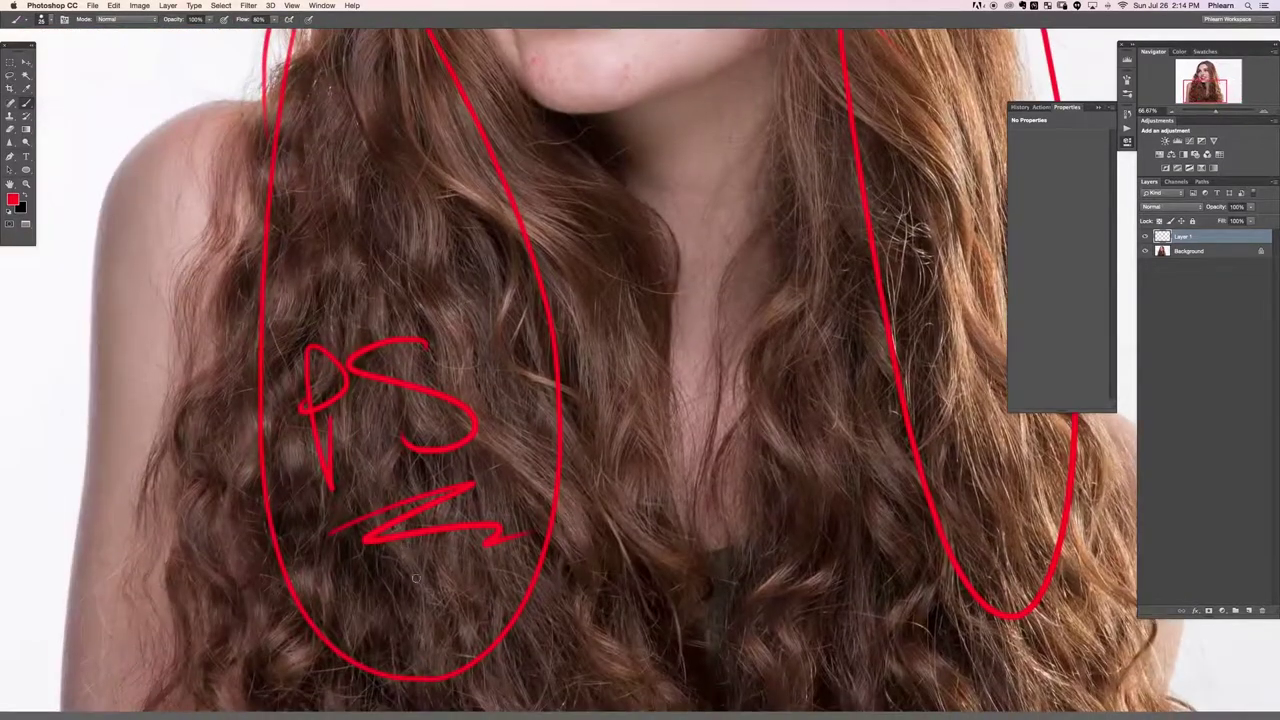
key("super+0")
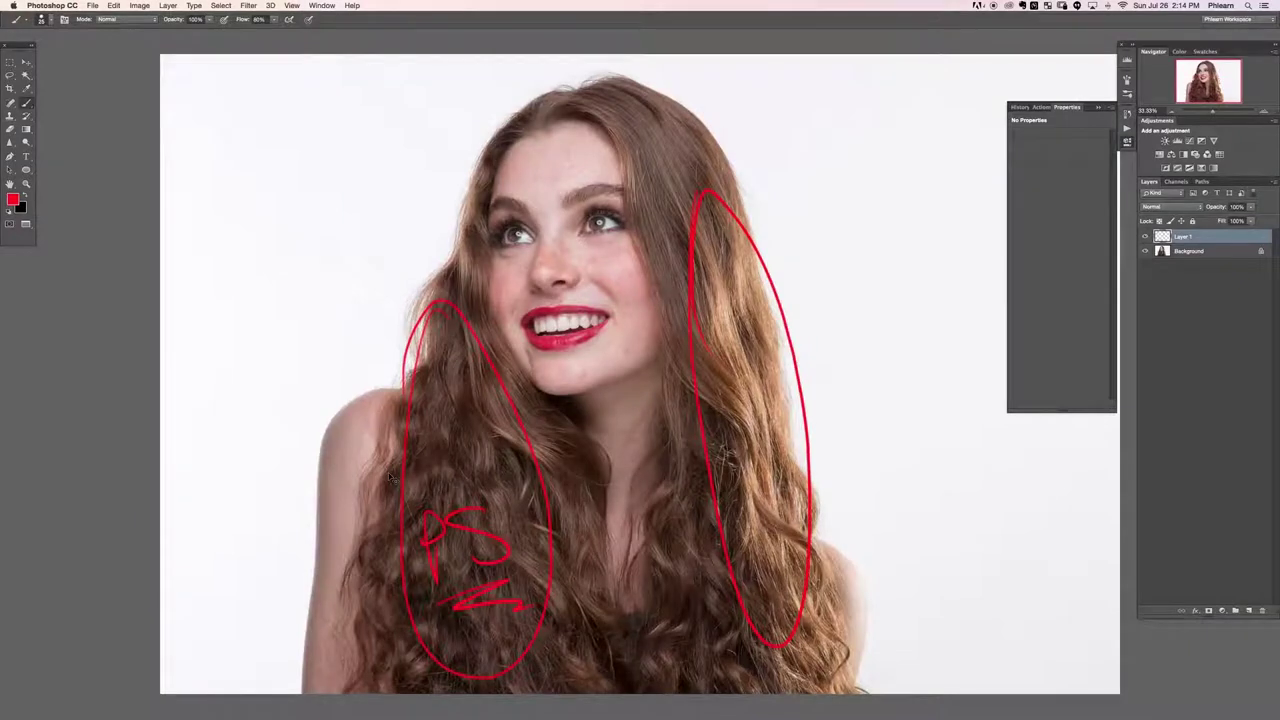
key("super+minus")
key("super+plus")
left_click_drag(612, 469, 532, 399)
left_click_drag(496, 332, 447, 393)
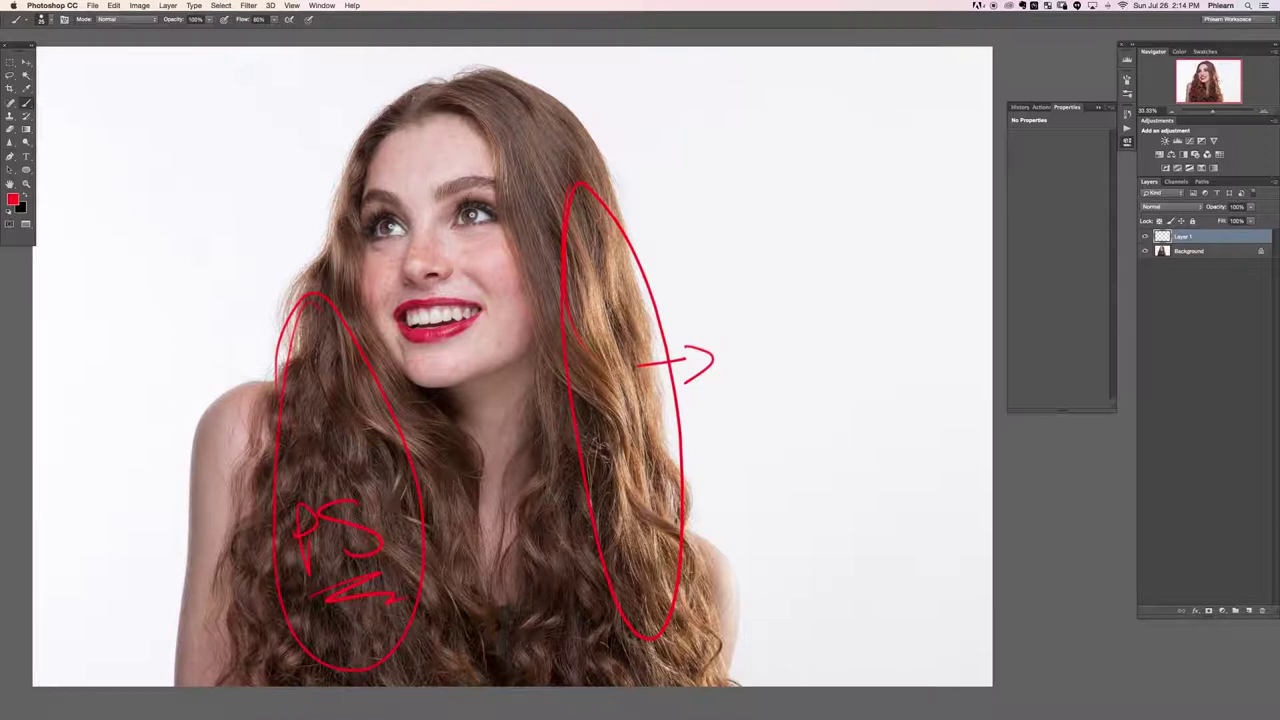
Step: Circle the eye area in red, handwrite "Darken" above it, and hide the Layer 1 annotations
mouse_move(474, 156)
left_mouse_down()
mouse_move(345, 262)
mouse_move(435, 155)
left_mouse_up()
left_click_drag(325, 148, 330, 180)
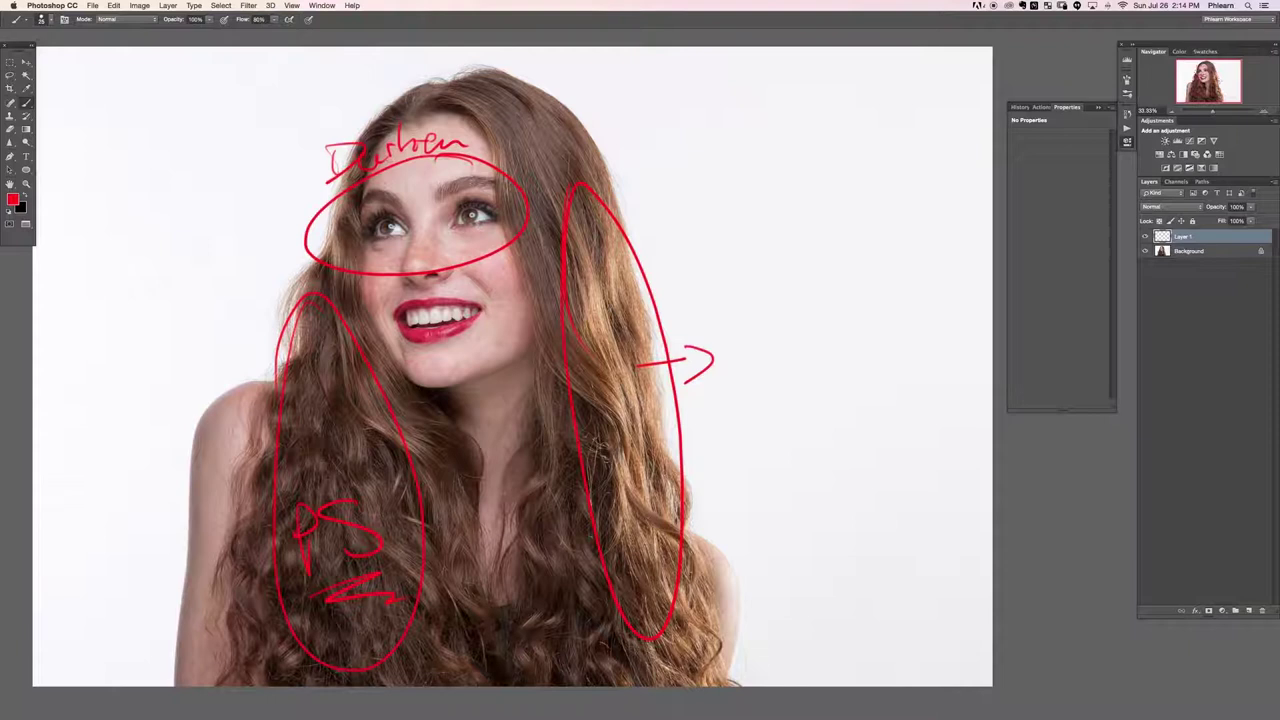
left_click(1146, 236)
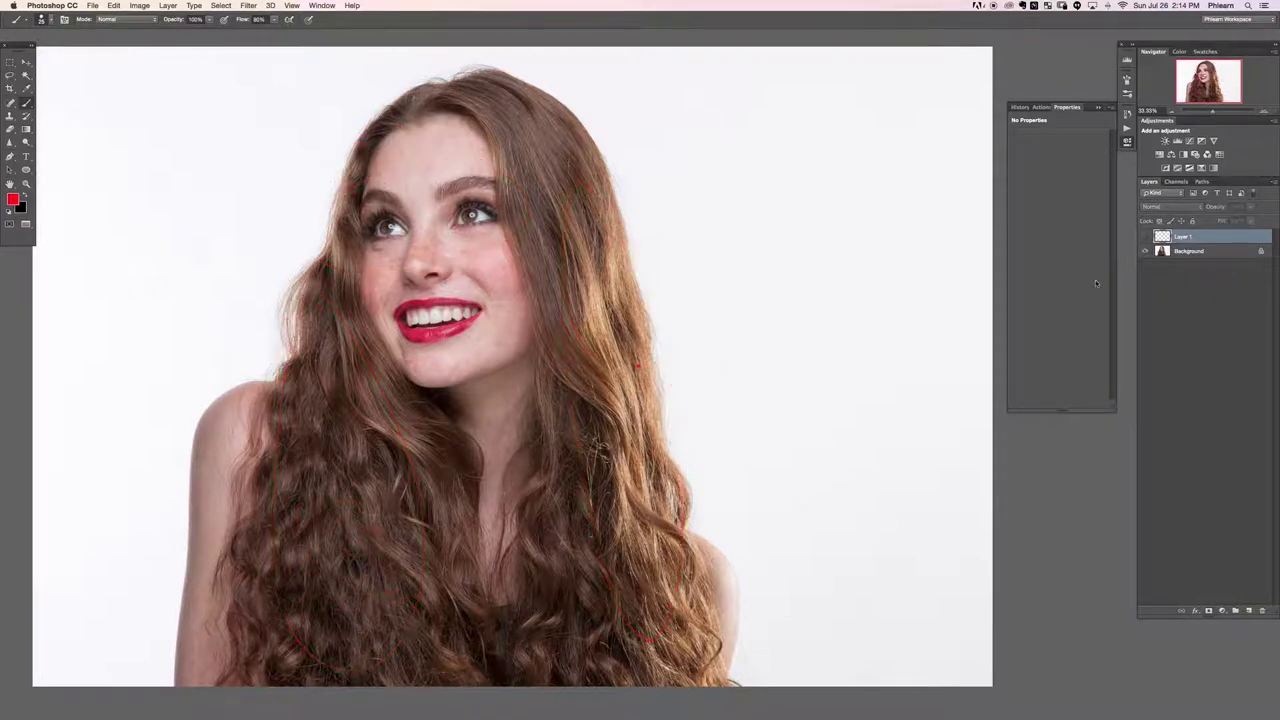
Step: Duplicate the Background layer and open the copy in the Liquify filter
left_click(1200, 252)
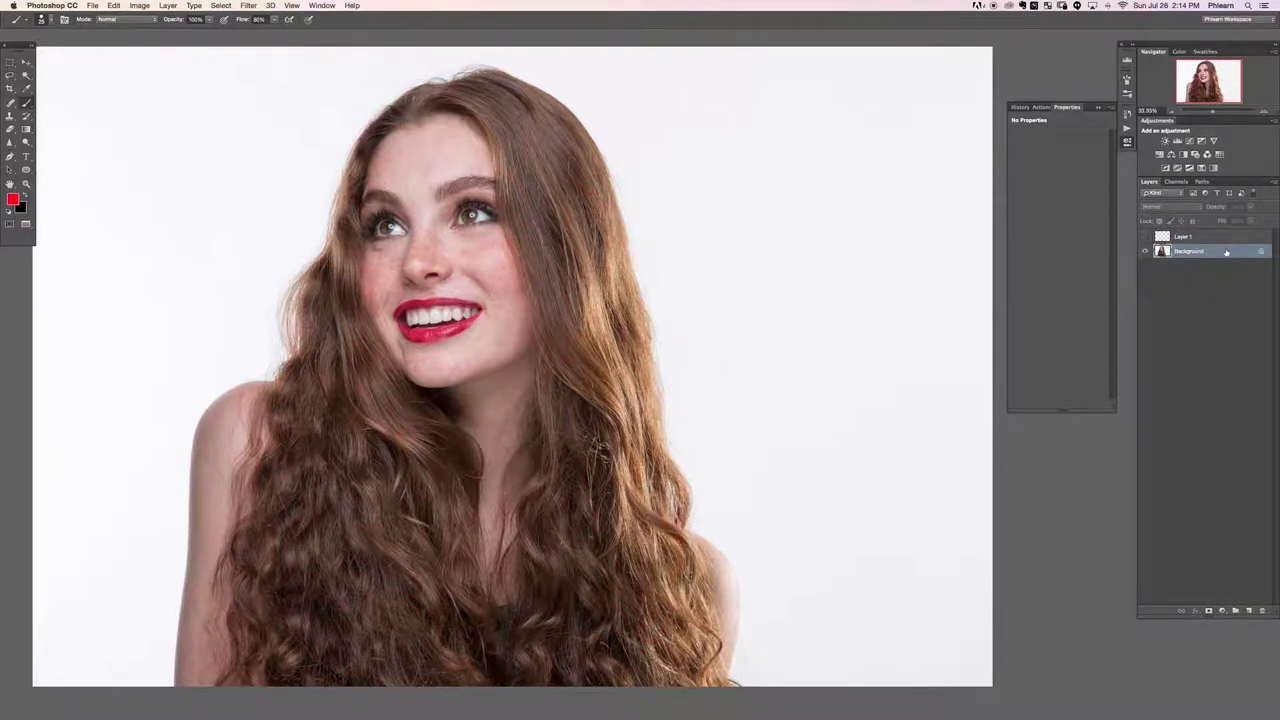
key("super+j")
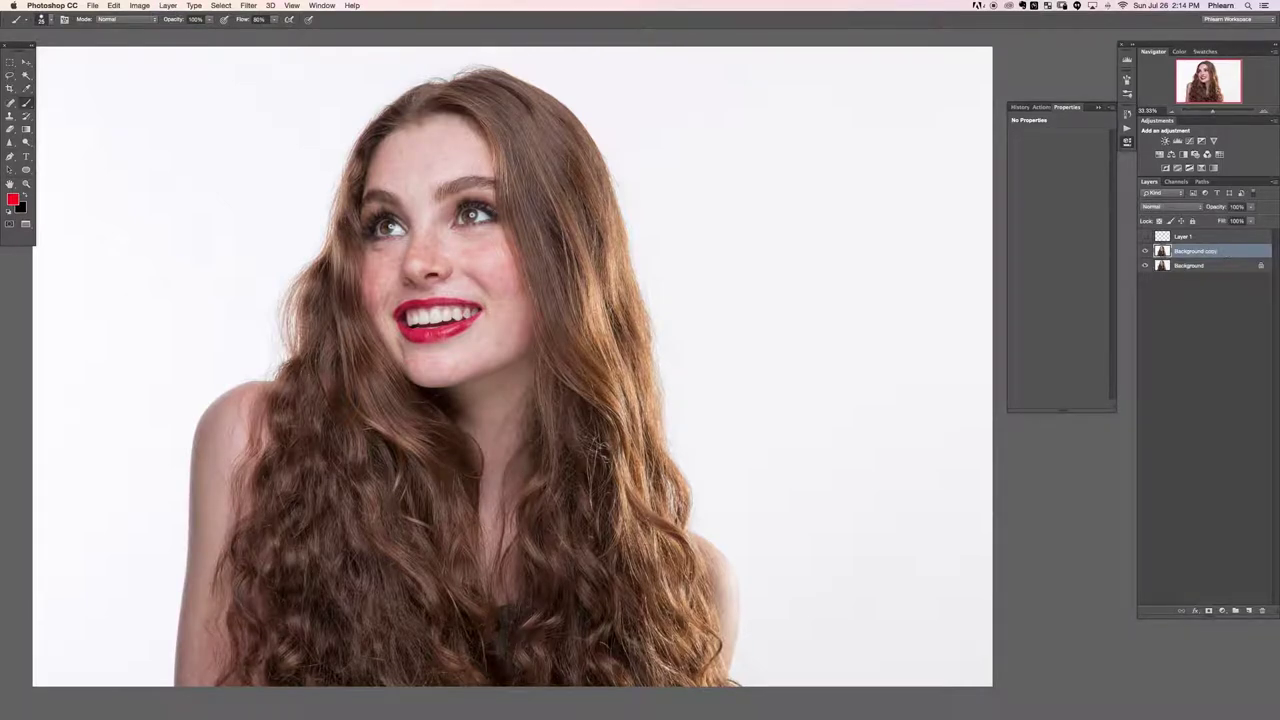
key("shift+super+x")
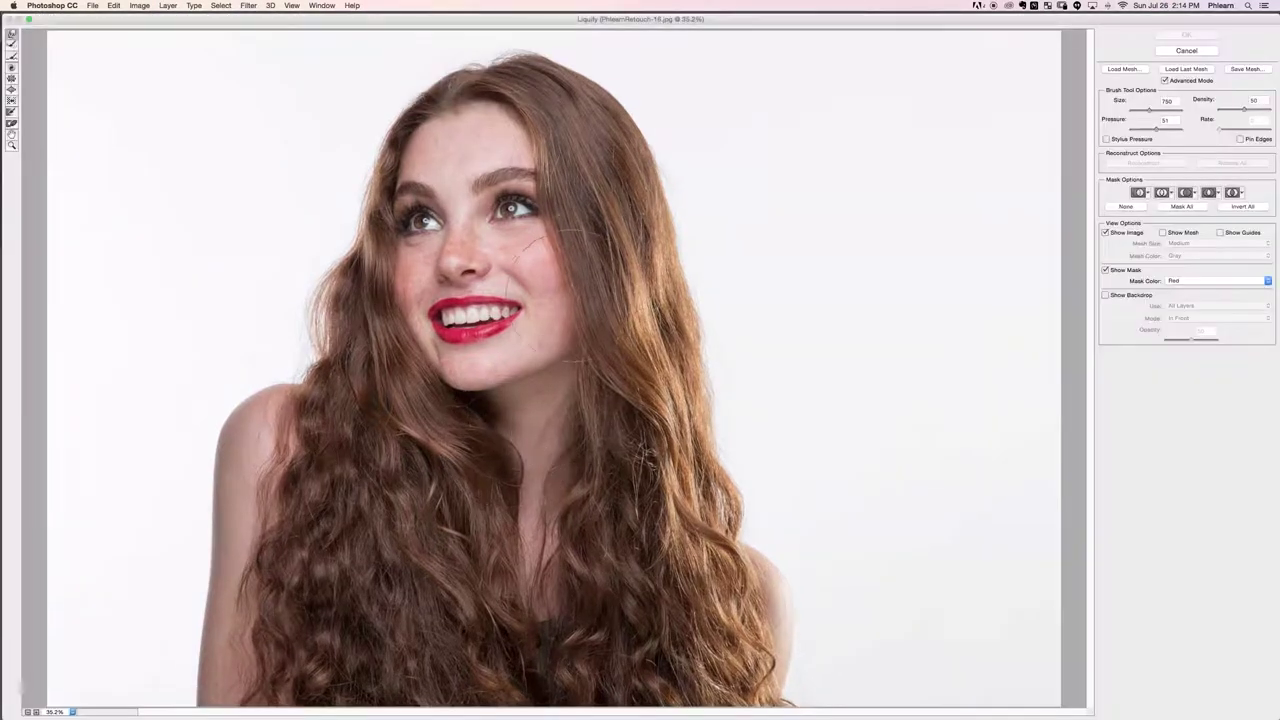
key("super+minus")
scroll(564, 302, "down", 1)
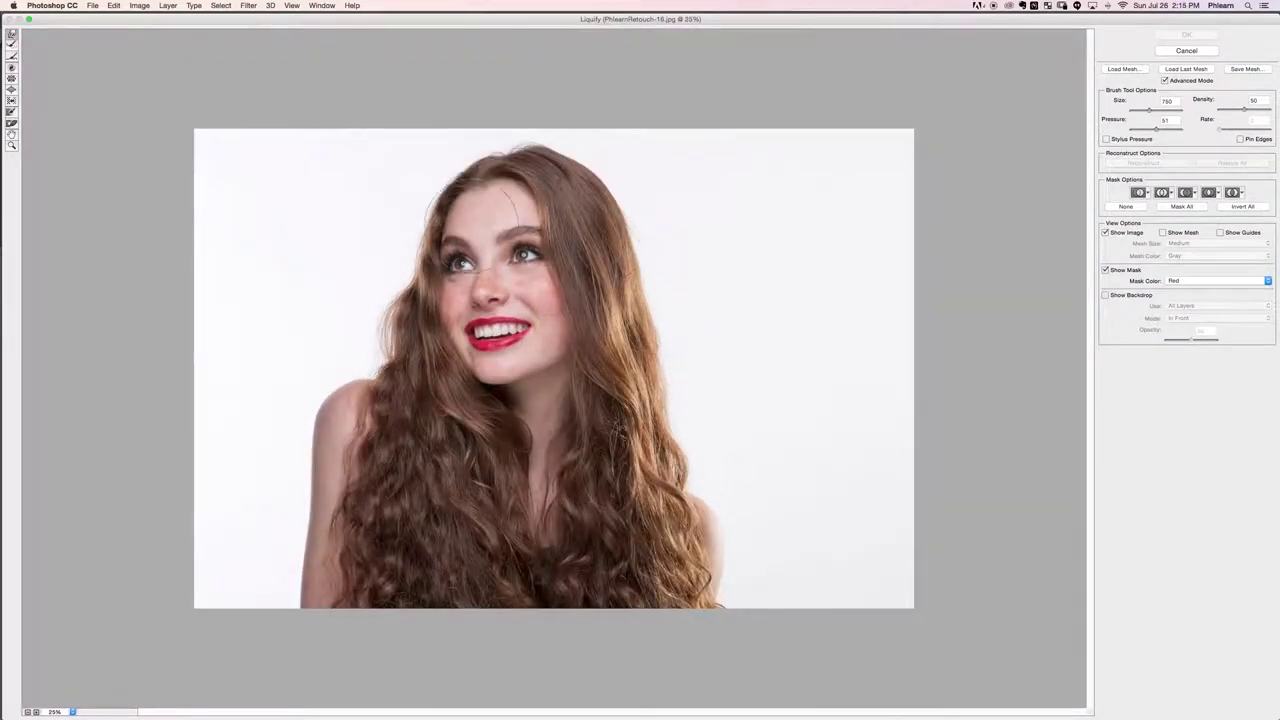
Step: Warp the crown and the hair on the image's right side outward for more volume, varying the Liquify brush size
left_click_drag(523, 120, 531, 114)
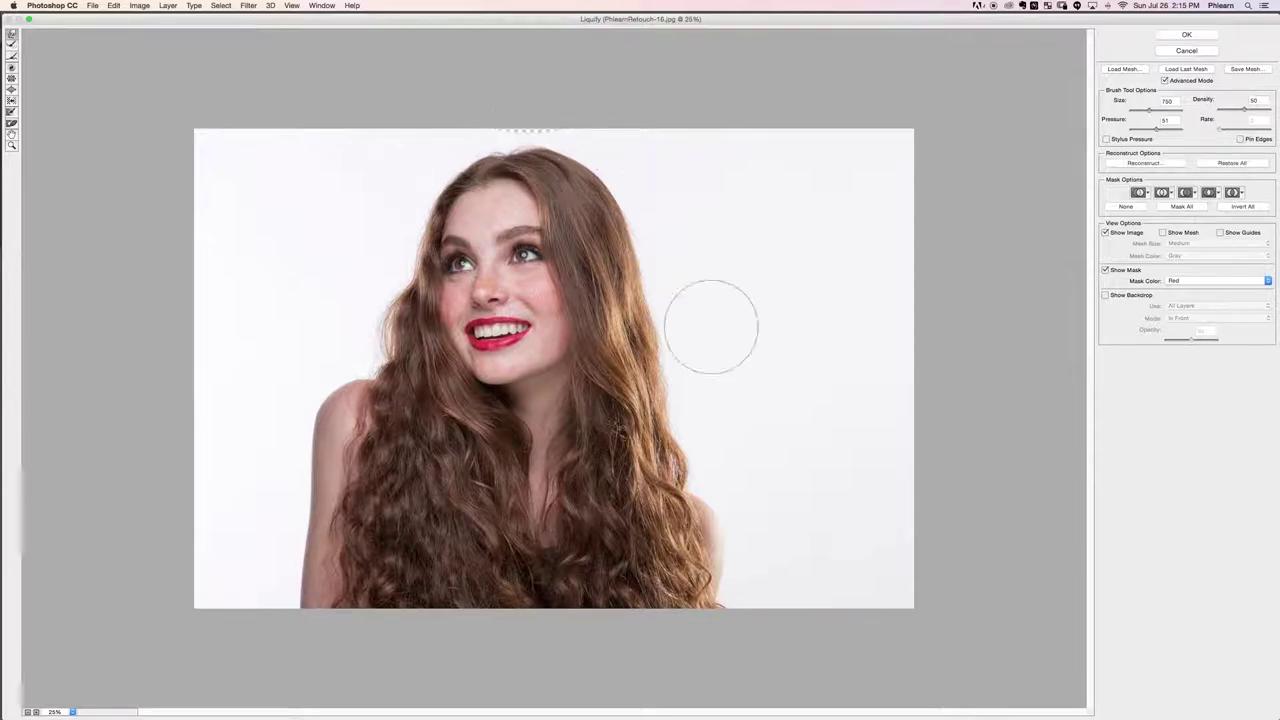
mouse_move(673, 395)
left_mouse_down()
mouse_move(743, 394)
mouse_move(750, 375)
left_mouse_up()
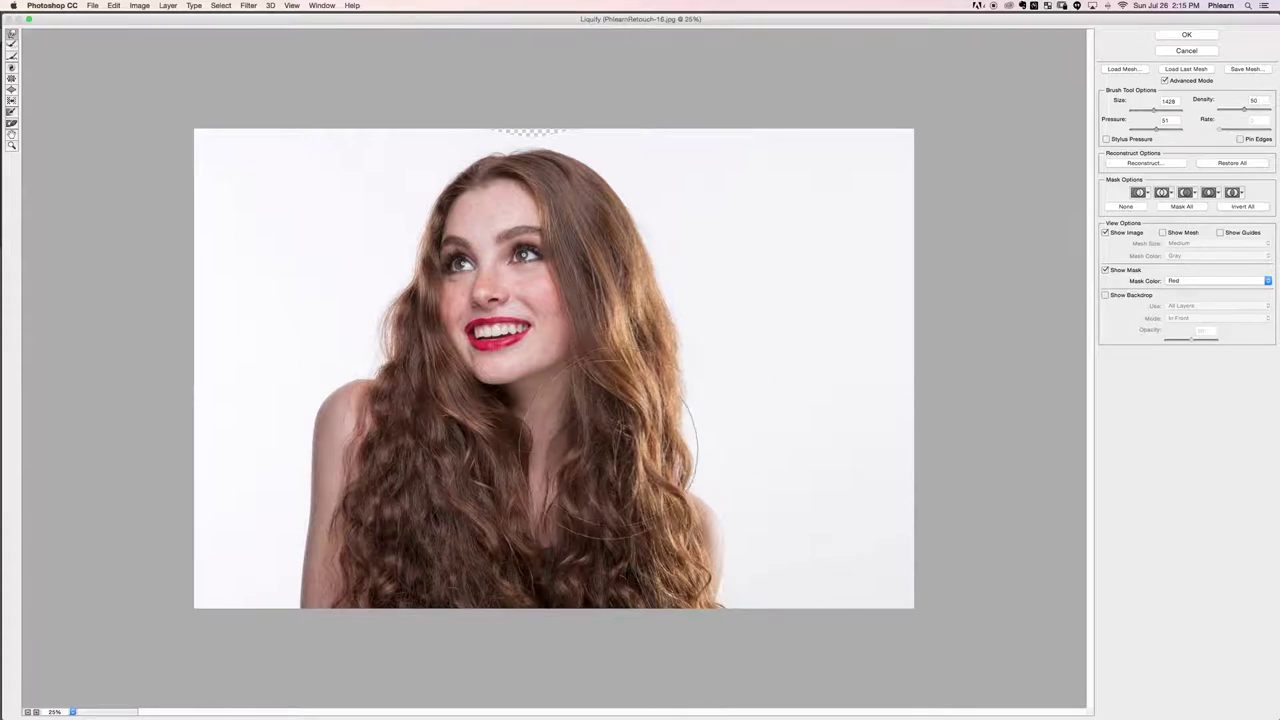
left_click_drag(622, 457, 541, 473)
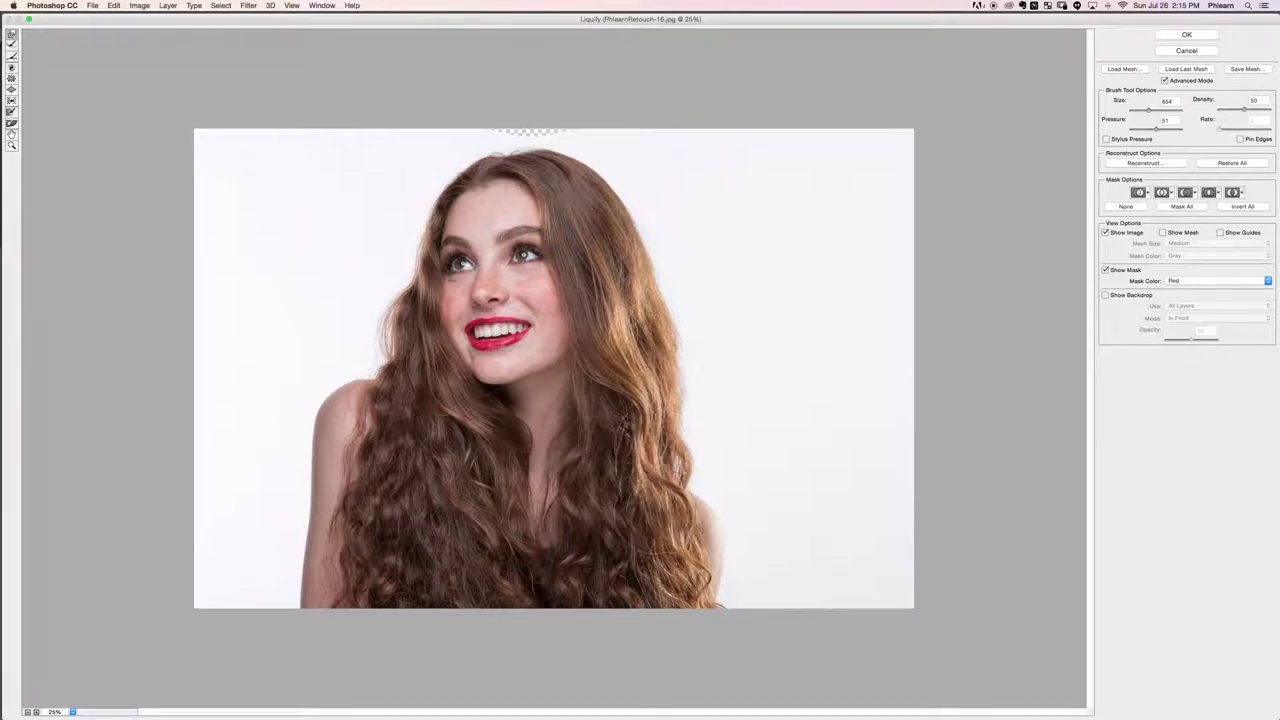
left_click_drag(645, 346, 652, 346)
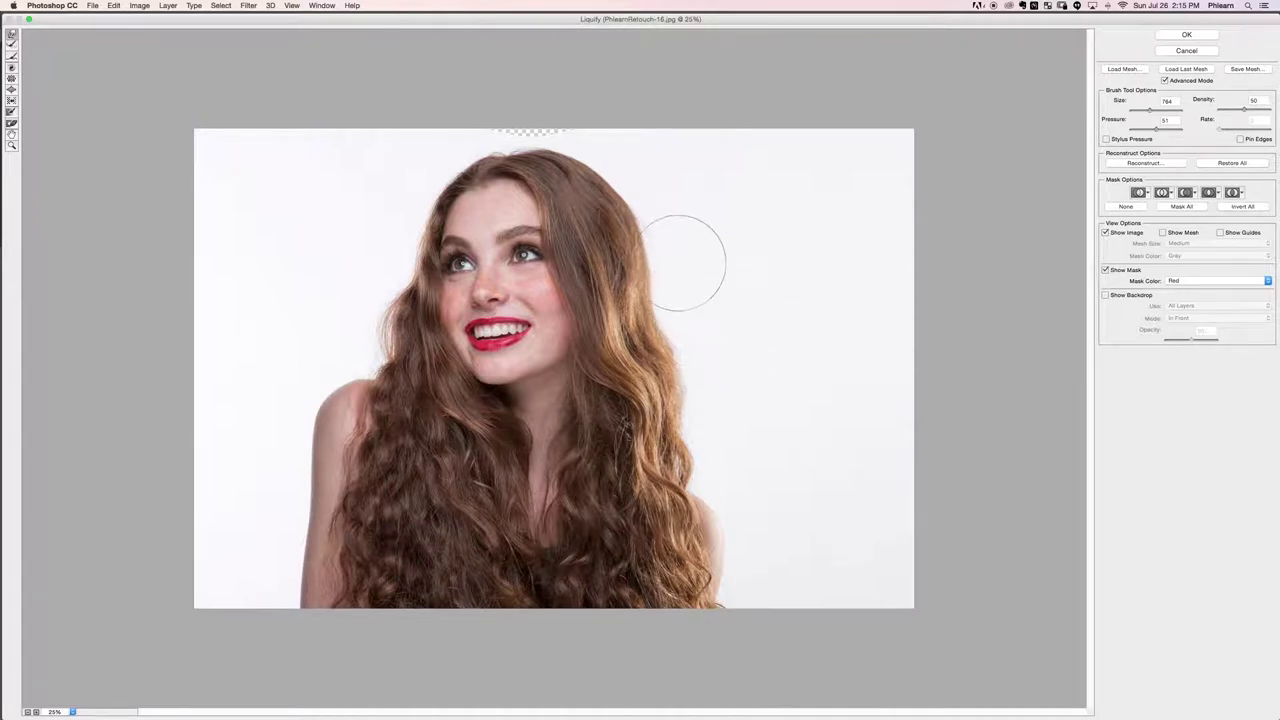
left_click_drag(690, 287, 662, 287)
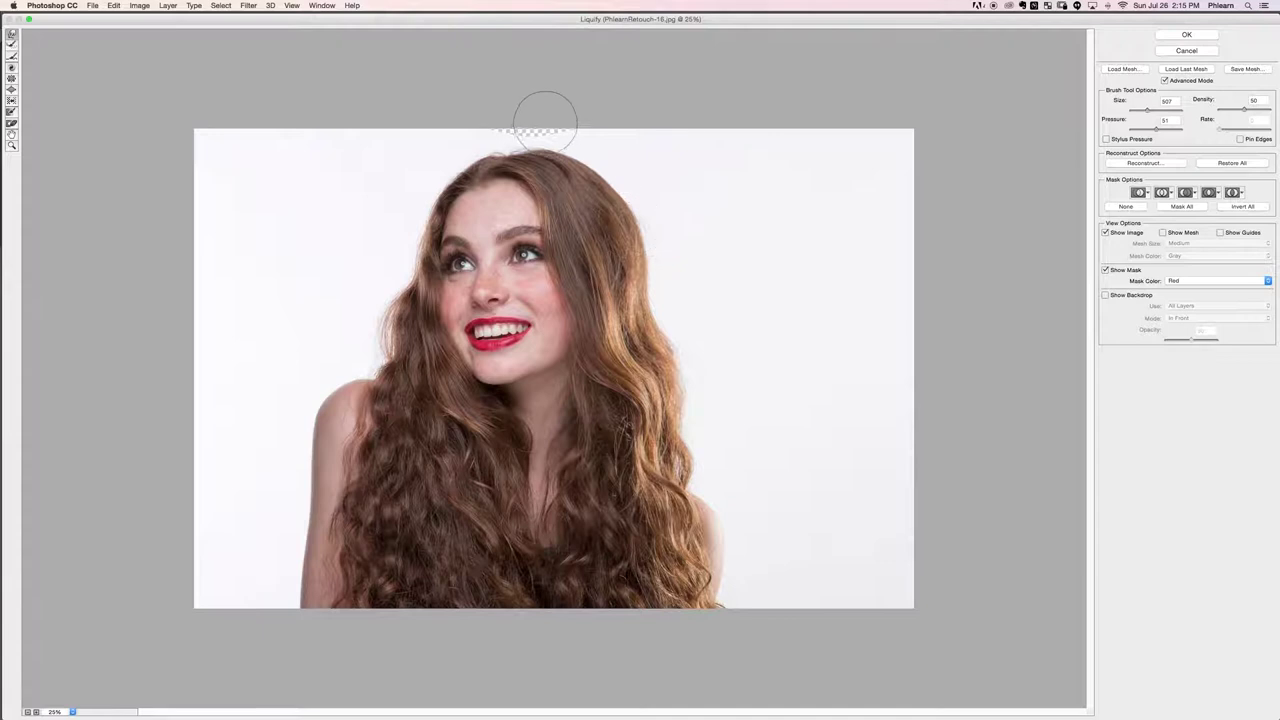
left_click_drag(635, 203, 651, 179)
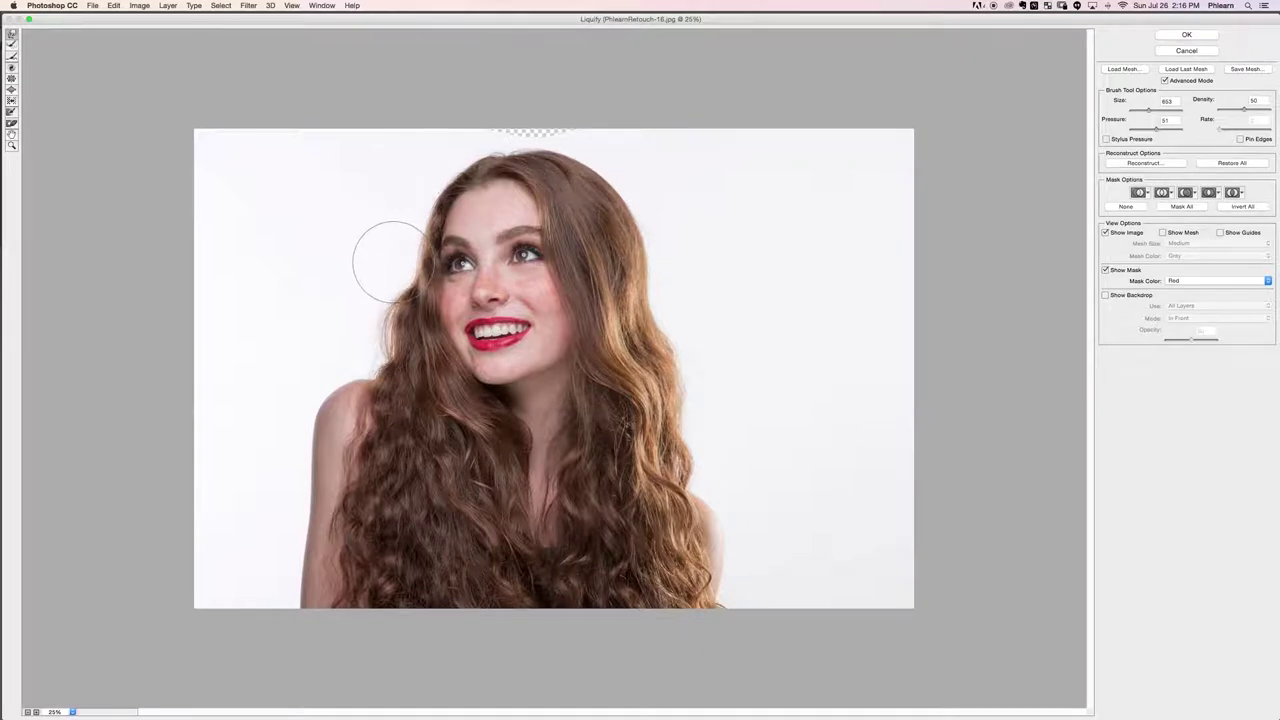
Step: Reshape the hair on the image's left side and around the crown, and apply the Liquify changes
left_click_drag(386, 310, 405, 325)
mouse_move(426, 375)
left_mouse_down()
mouse_move(415, 363)
mouse_move(470, 460)
mouse_move(460, 521)
left_mouse_up()
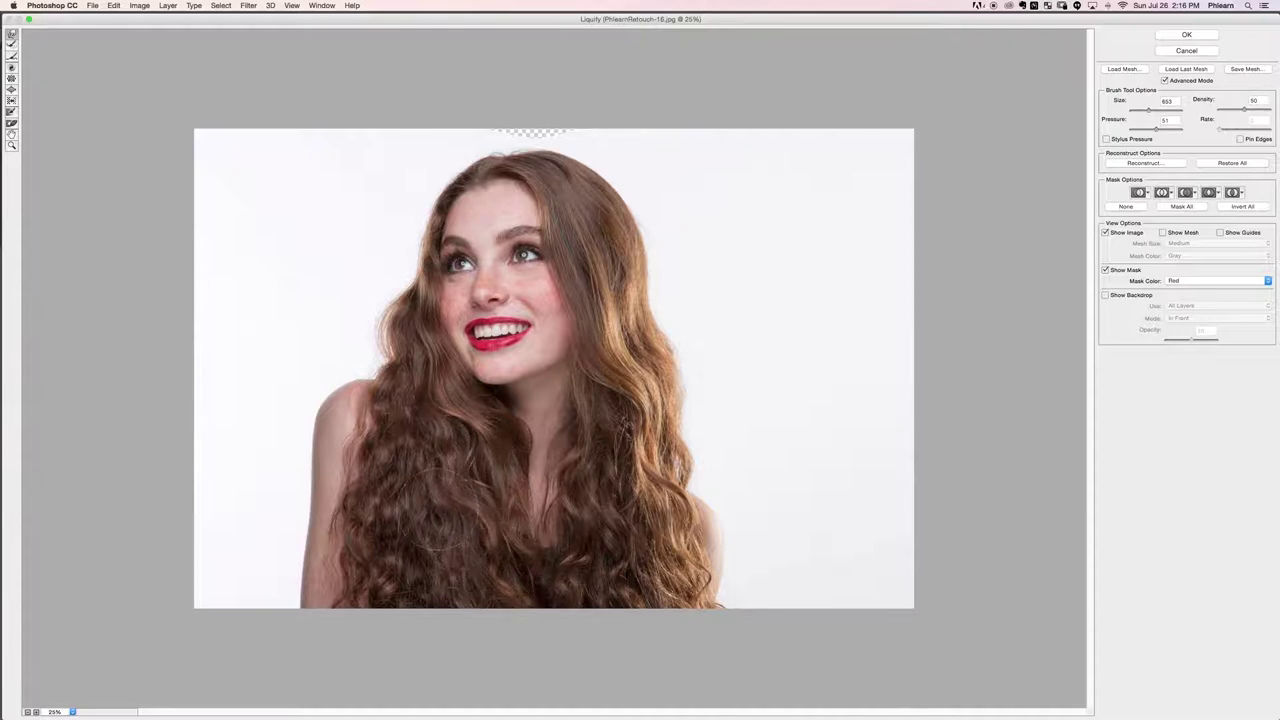
left_click_drag(512, 202, 525, 194)
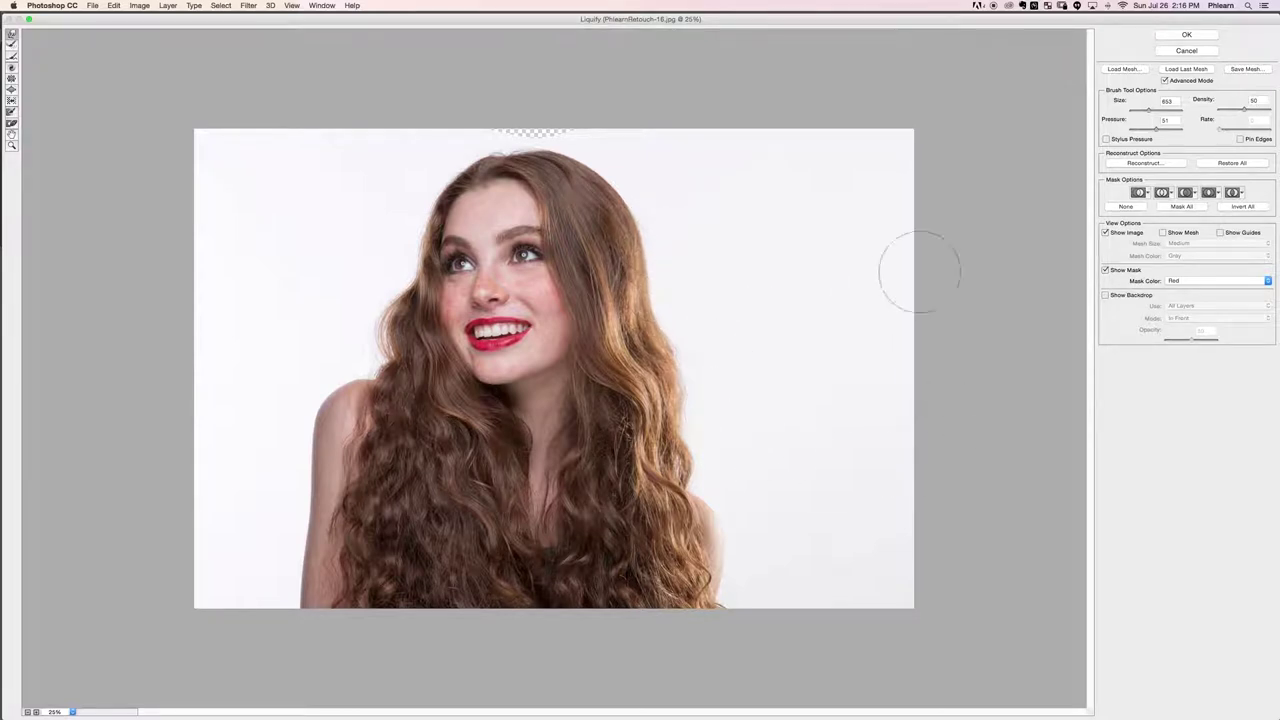
key("Return")
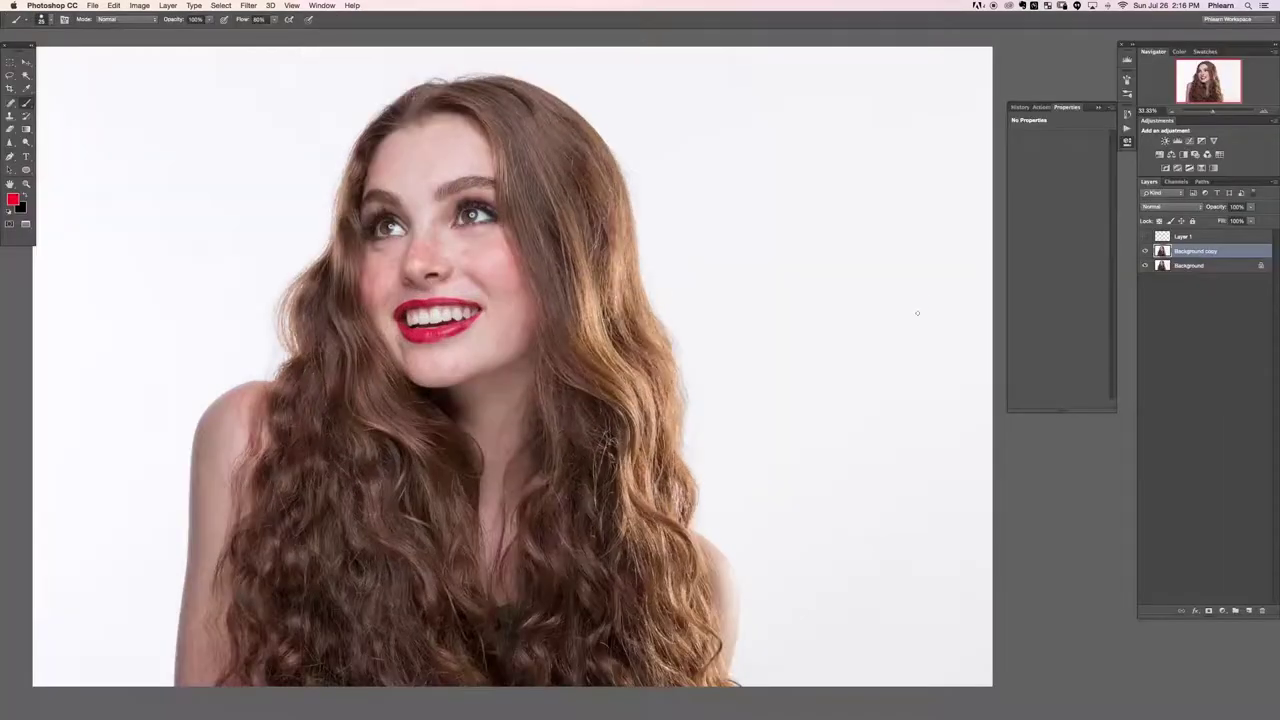
Step: Toggle the Liquify edit off and on repeatedly to compare the hair shape before and after
key("super+minus")
key("super+z")
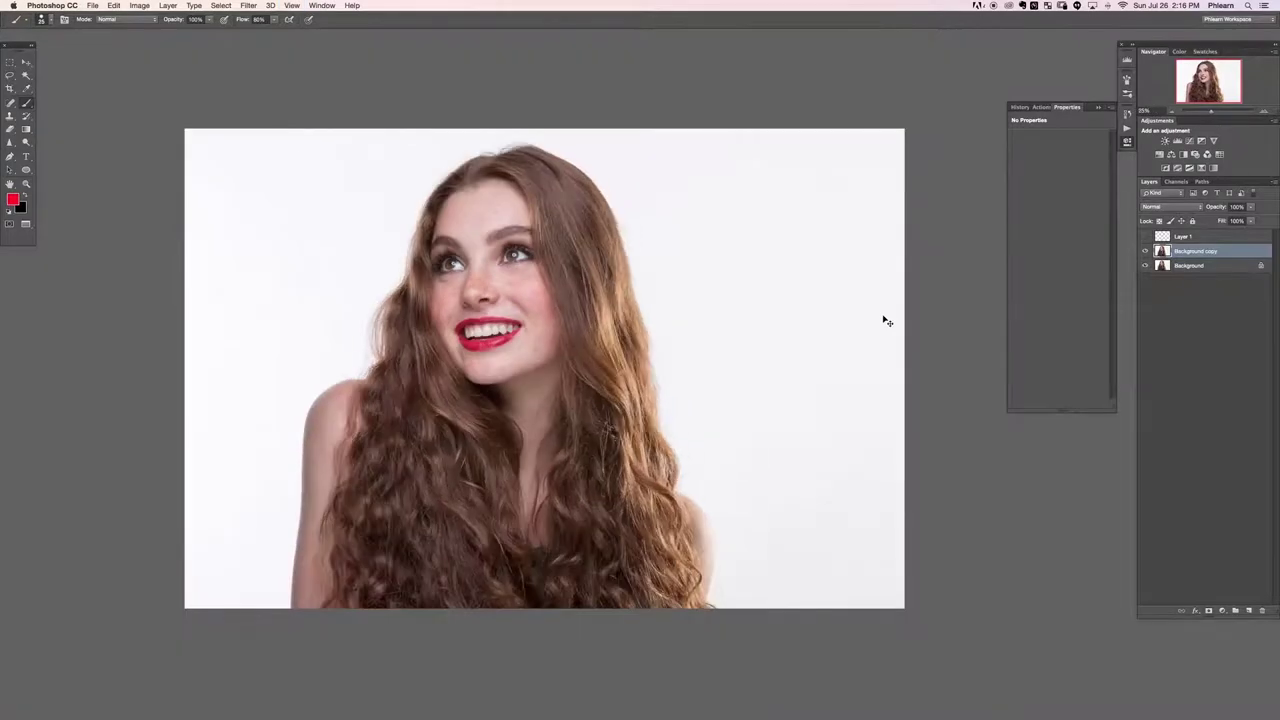
key("super+z")
key("super+z")
key("super+z")
key("super+z")
key("super+z")
key("super+z")
key("super+z")
key("super+z")
key("super+z")
key("super+z")
key("super+z")
key("super+z")
key("super+z")
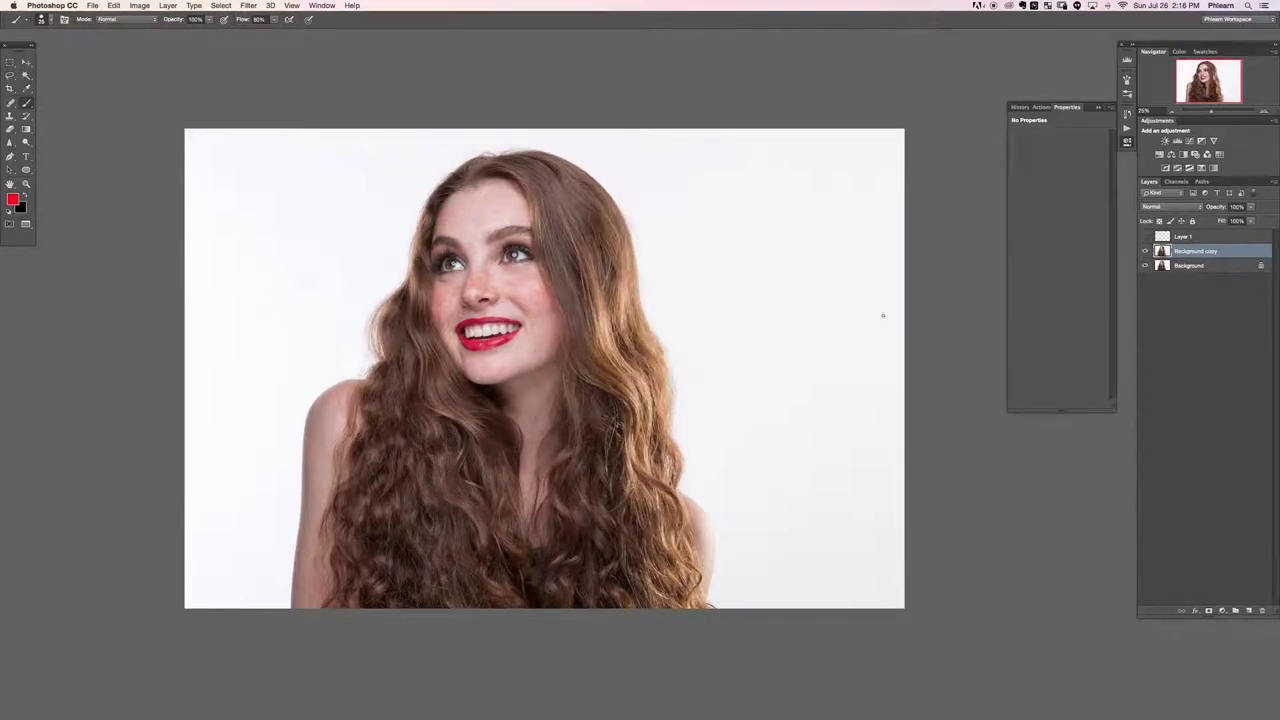
Step: Add a bright red Solid Color fill layer above Background copy and set its blend mode to Soft Light
key("super+shift+alt+n")
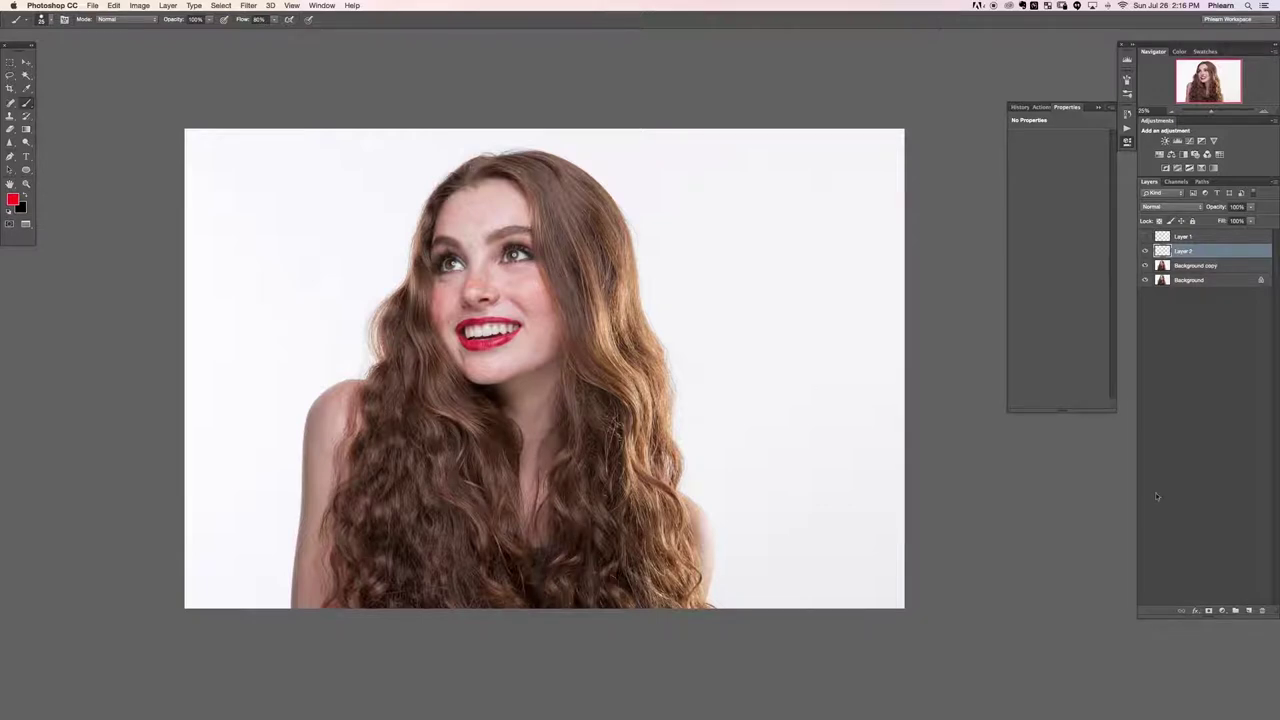
left_click(1221, 611)
left_click(1227, 618)
left_click(855, 311)
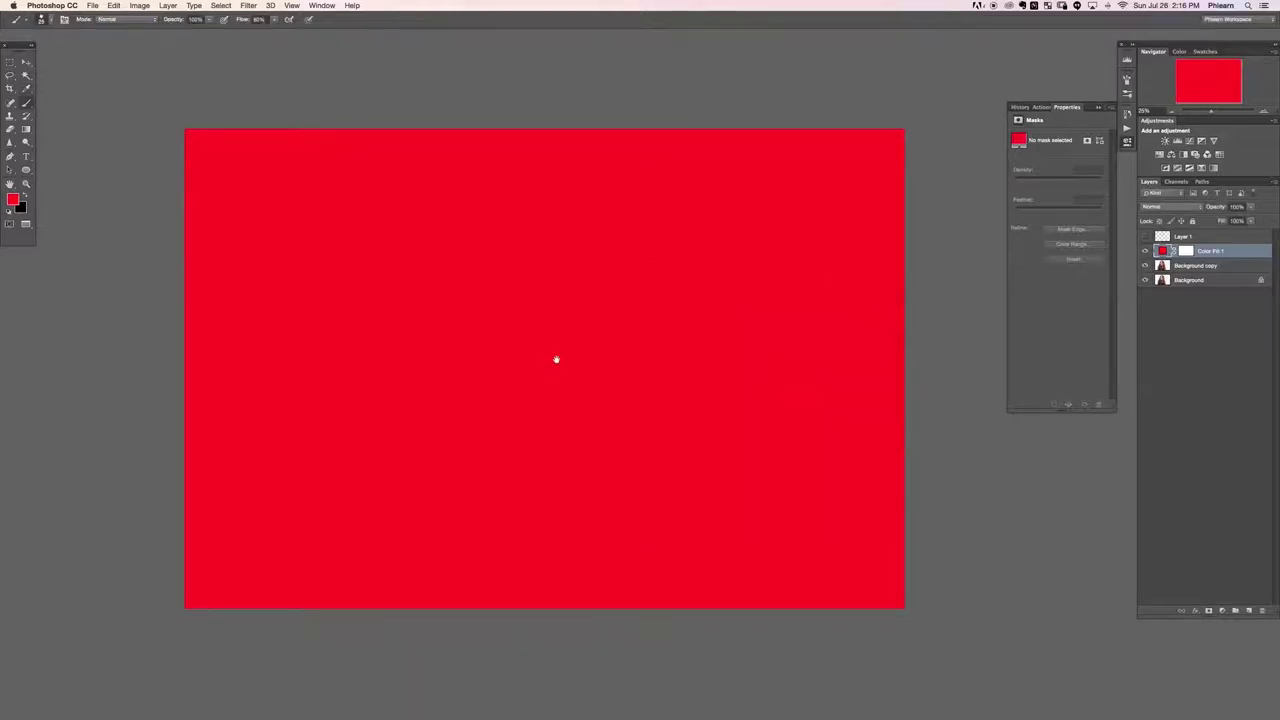
left_click_drag(576, 381, 594, 353)
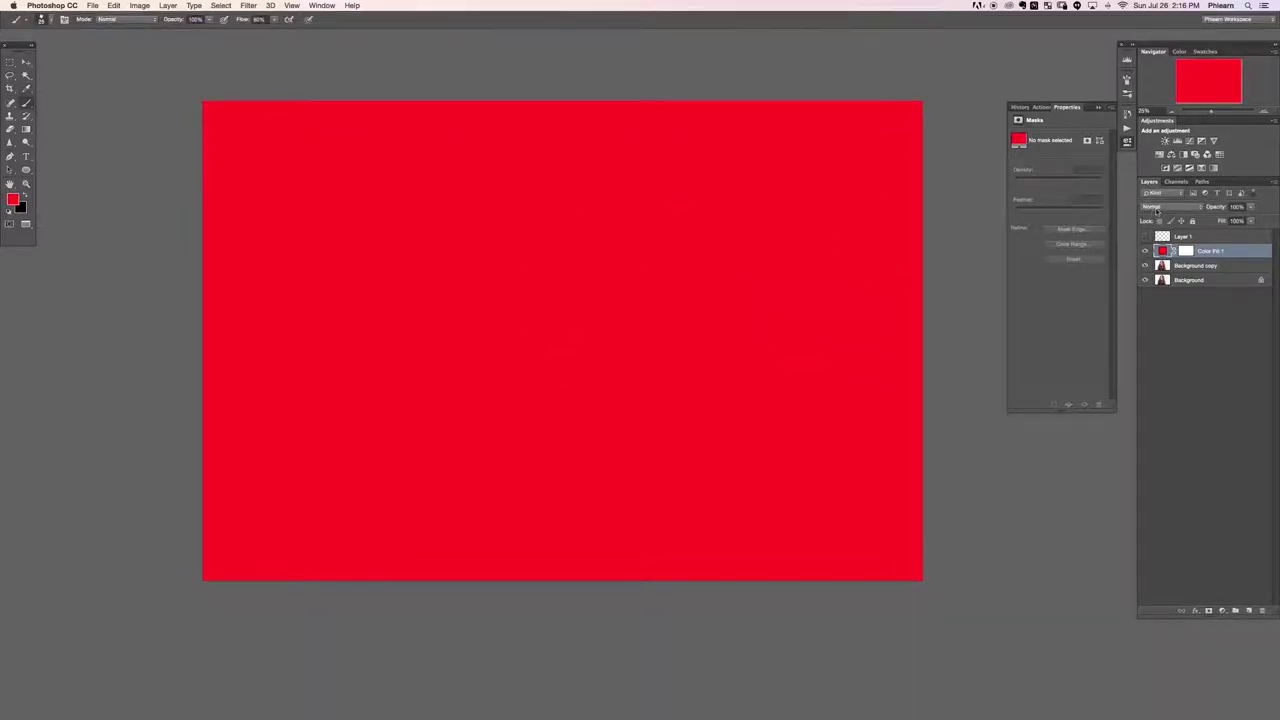
left_click(1157, 207)
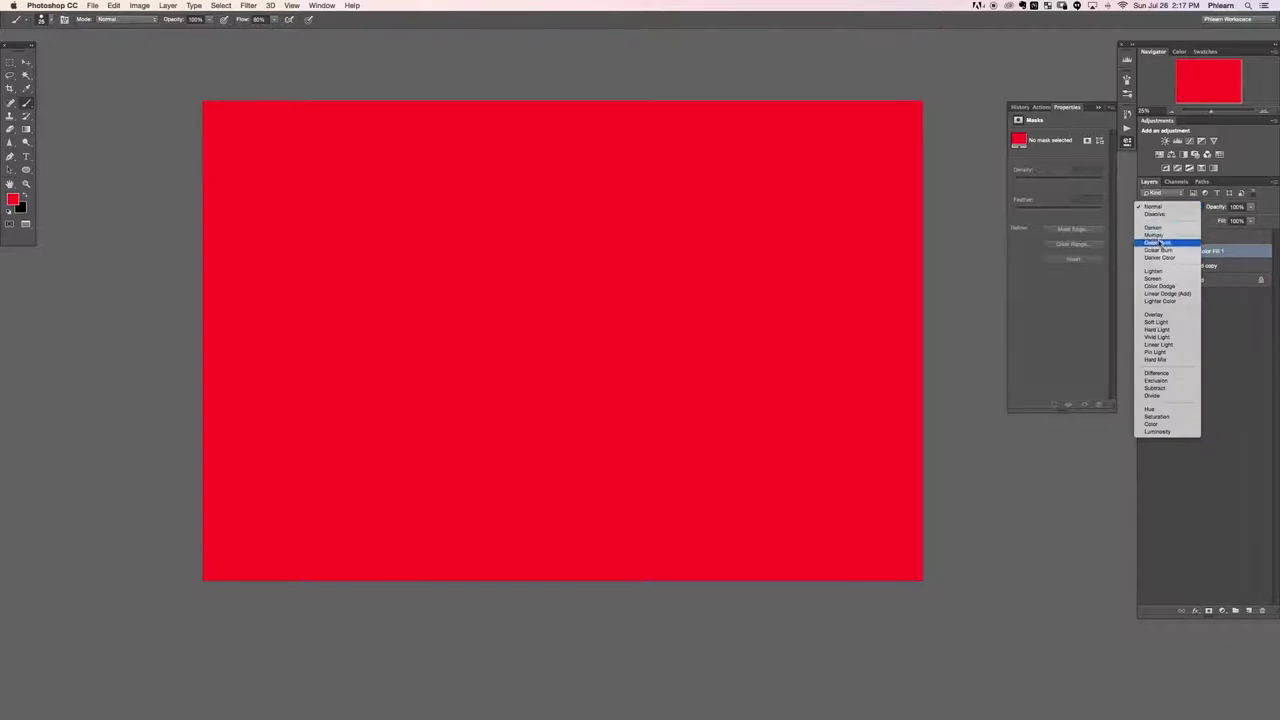
left_click(1156, 322)
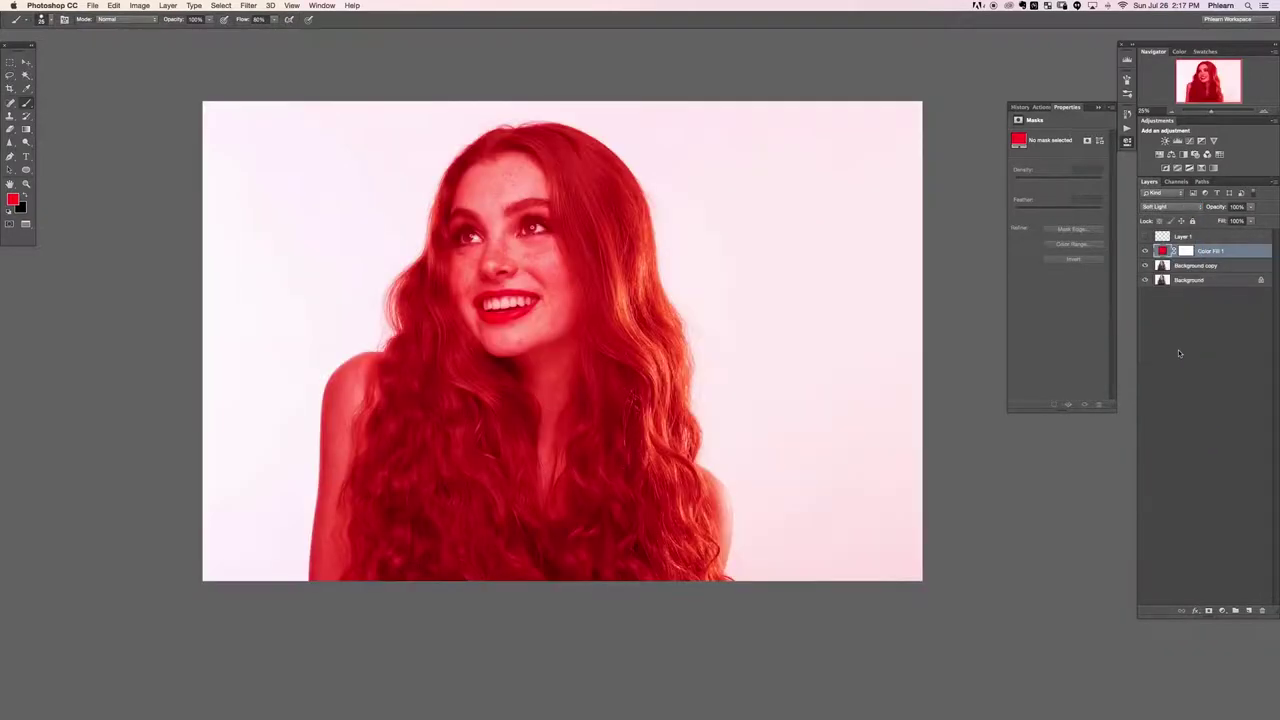
Step: Invert the Color Fill 1 mask to black and paint white over the hair on the image's left side and the lower curls
left_click(1186, 251)
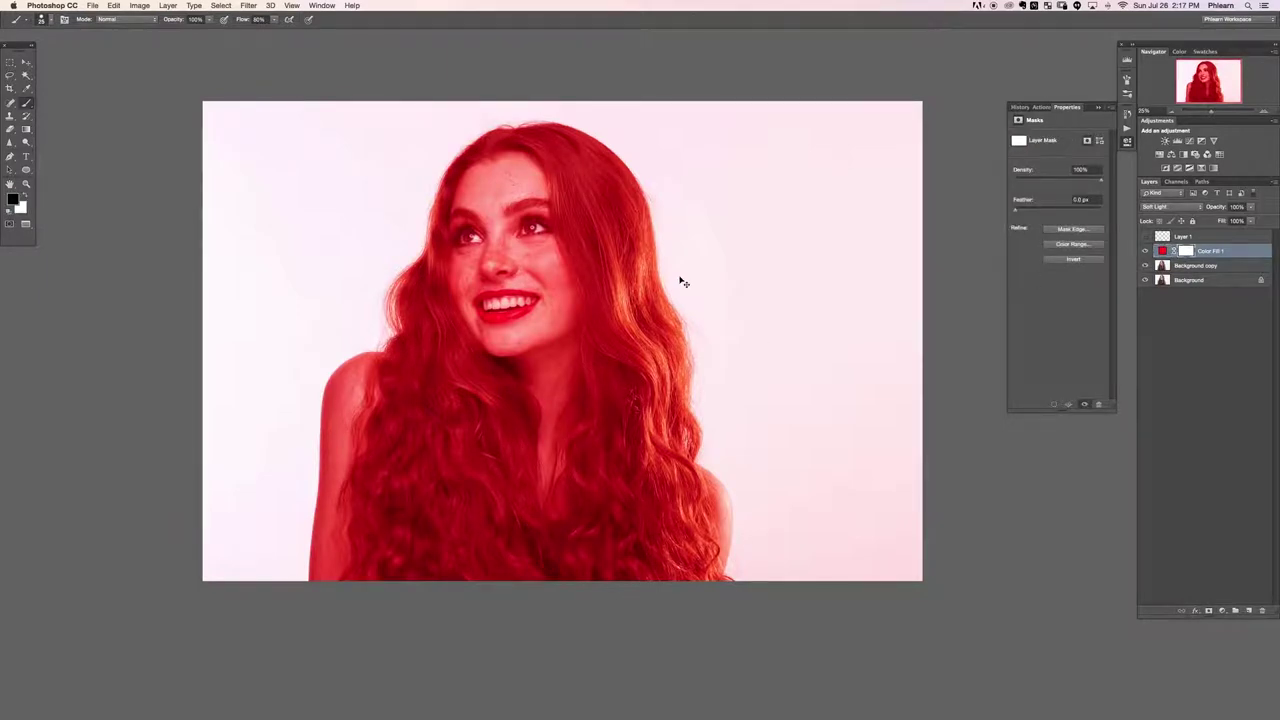
key("super+i")
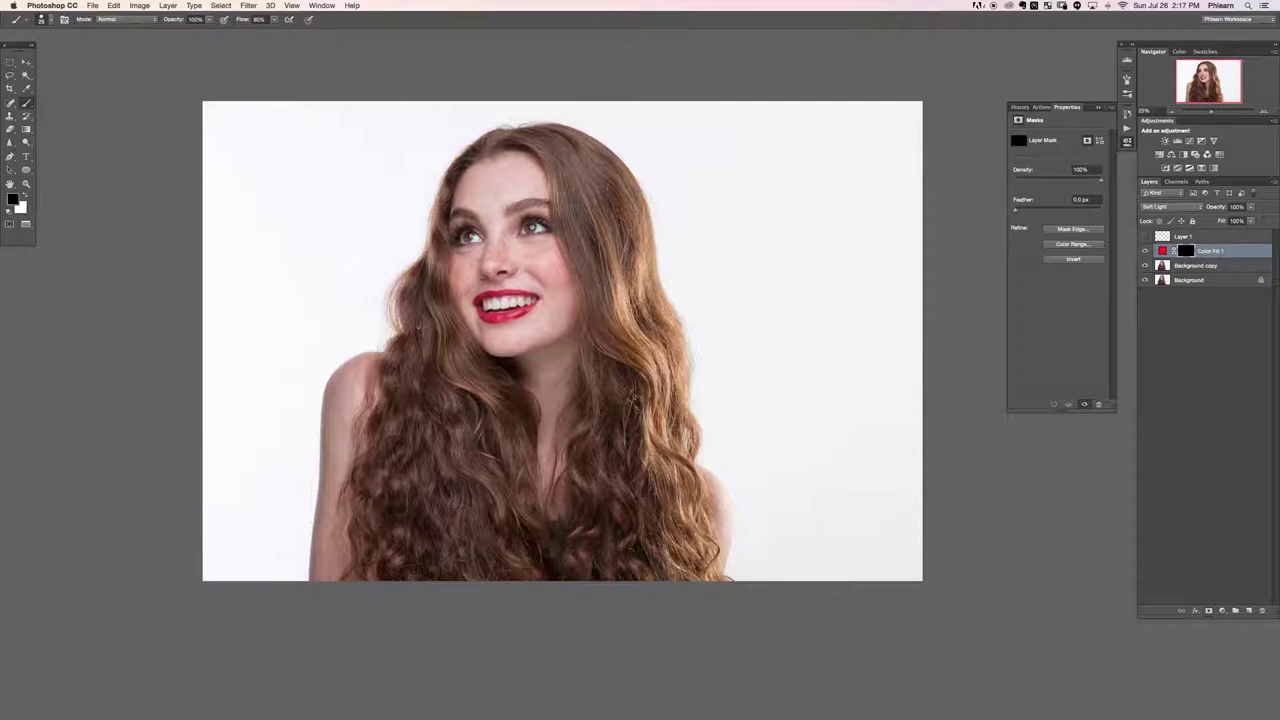
left_click_drag(413, 424, 433, 424)
key("x")
left_click_drag(422, 377, 397, 548)
left_click_drag(397, 548, 386, 545)
mouse_move(389, 440)
left_mouse_down()
mouse_move(398, 535)
mouse_move(430, 443)
mouse_move(458, 462)
mouse_move(494, 599)
mouse_move(520, 534)
mouse_move(549, 579)
mouse_move(586, 520)
mouse_move(588, 592)
mouse_move(621, 449)
mouse_move(595, 340)
mouse_move(641, 540)
mouse_move(507, 472)
mouse_move(517, 420)
mouse_move(500, 445)
mouse_move(459, 450)
mouse_move(418, 313)
mouse_move(410, 355)
mouse_move(458, 415)
mouse_move(467, 403)
mouse_move(430, 315)
mouse_move(446, 172)
left_mouse_up()
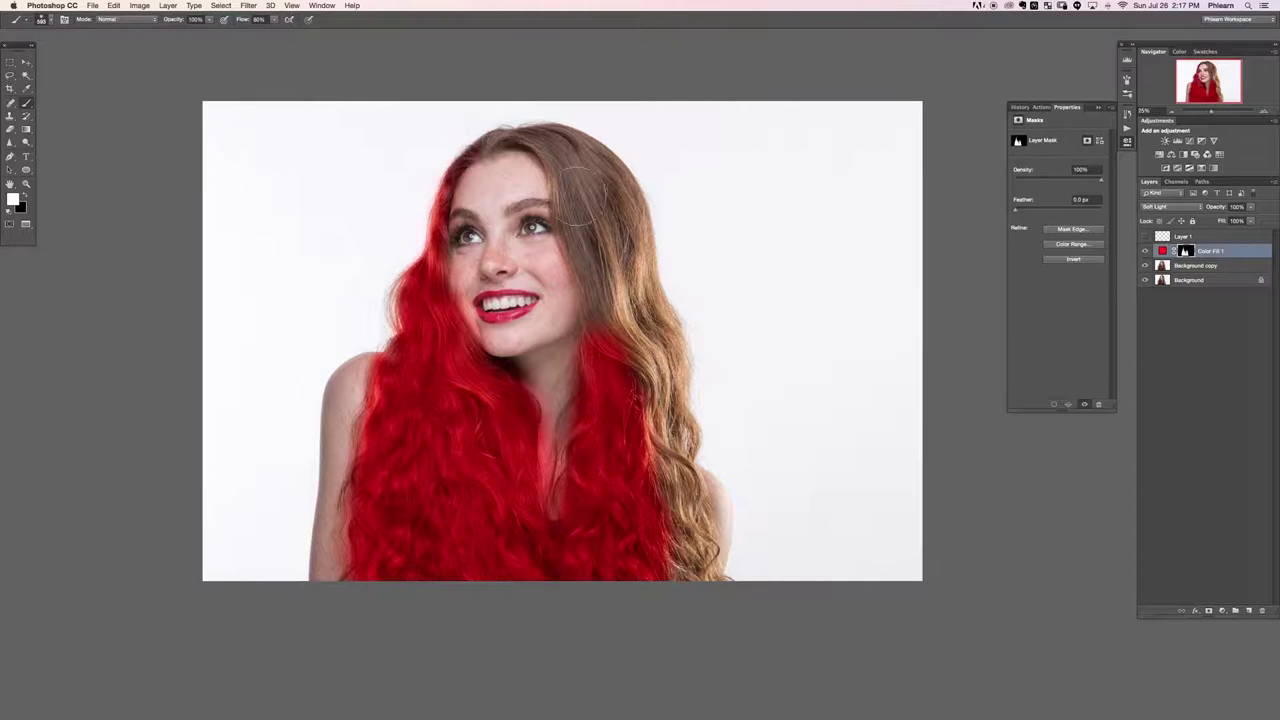
mouse_move(606, 403)
left_mouse_down()
mouse_move(634, 369)
mouse_move(622, 385)
left_mouse_up()
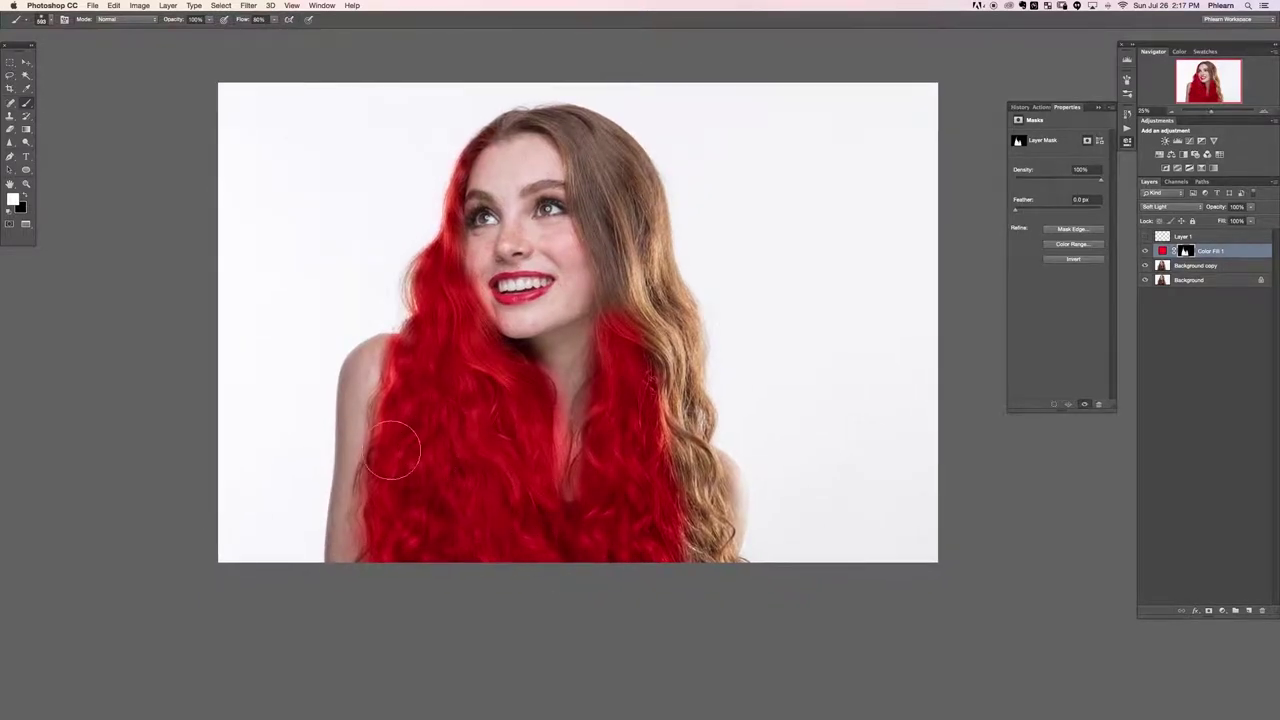
mouse_move(634, 374)
left_mouse_down()
mouse_move(662, 526)
mouse_move(714, 606)
left_mouse_up()
left_click_drag(785, 412, 819, 426)
Step: Split the underlying layer's shadow slider in Color Fill 1's Blend If settings and set its upper half to 183
left_click(1235, 255)
double_click(1236, 256)
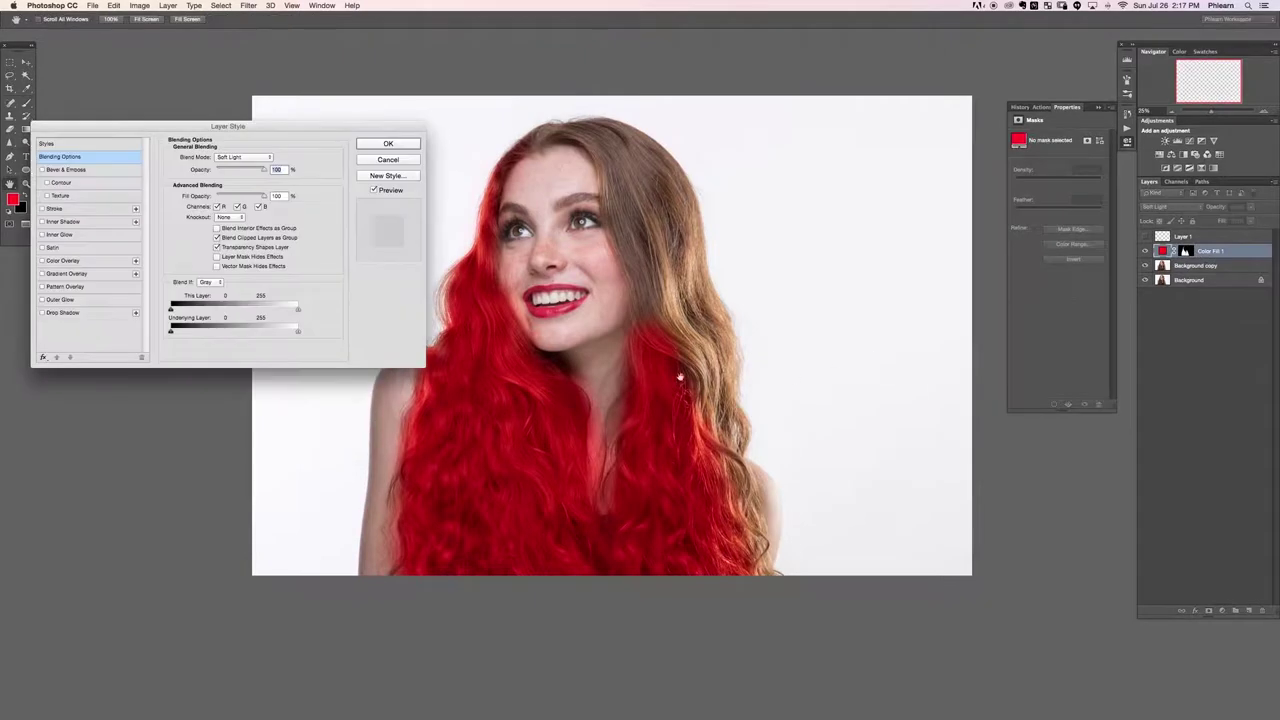
scroll(664, 410, "left", 4)
scroll(653, 364, "right", 3)
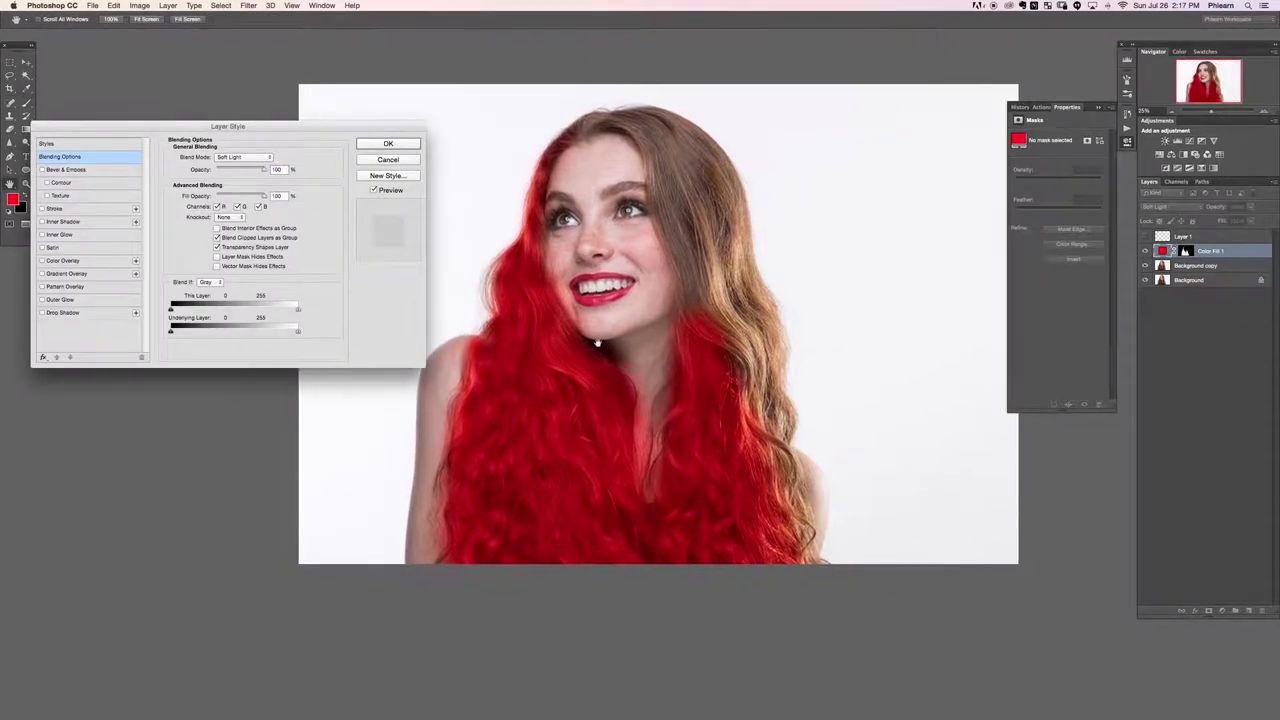
key("alt")
left_click_drag(213, 333, 255, 330)
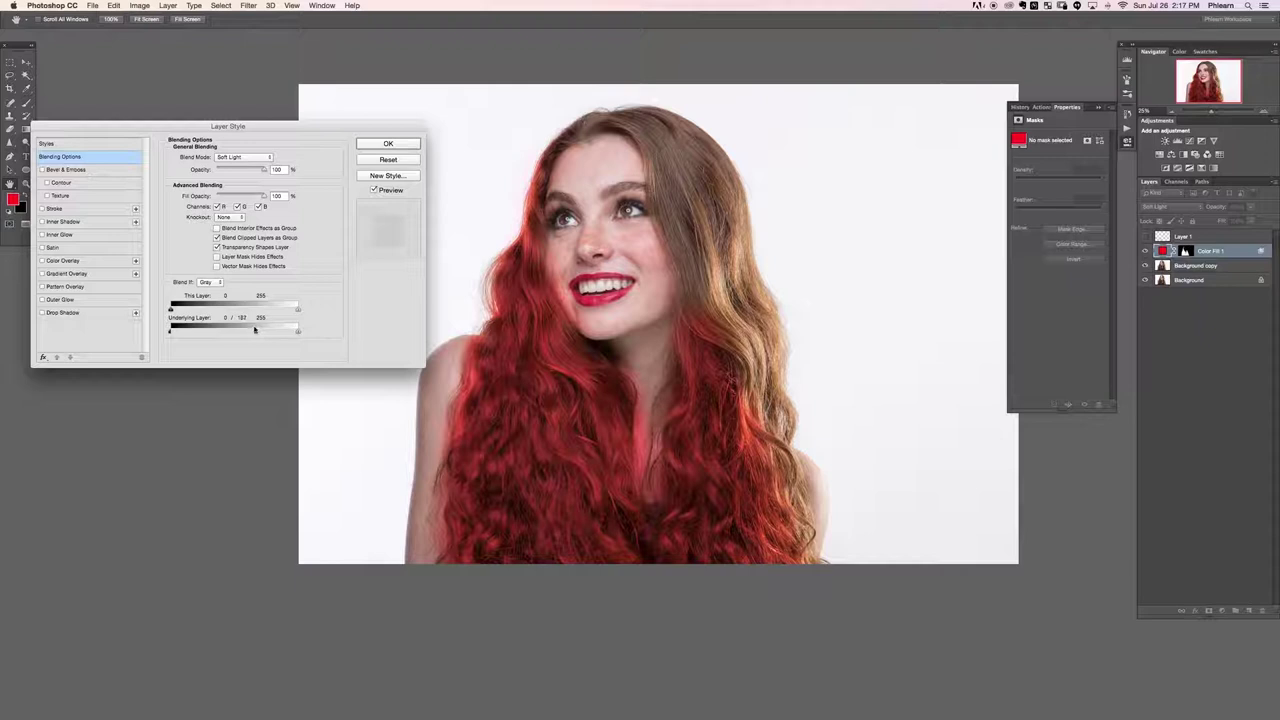
left_click(389, 144)
key("b")
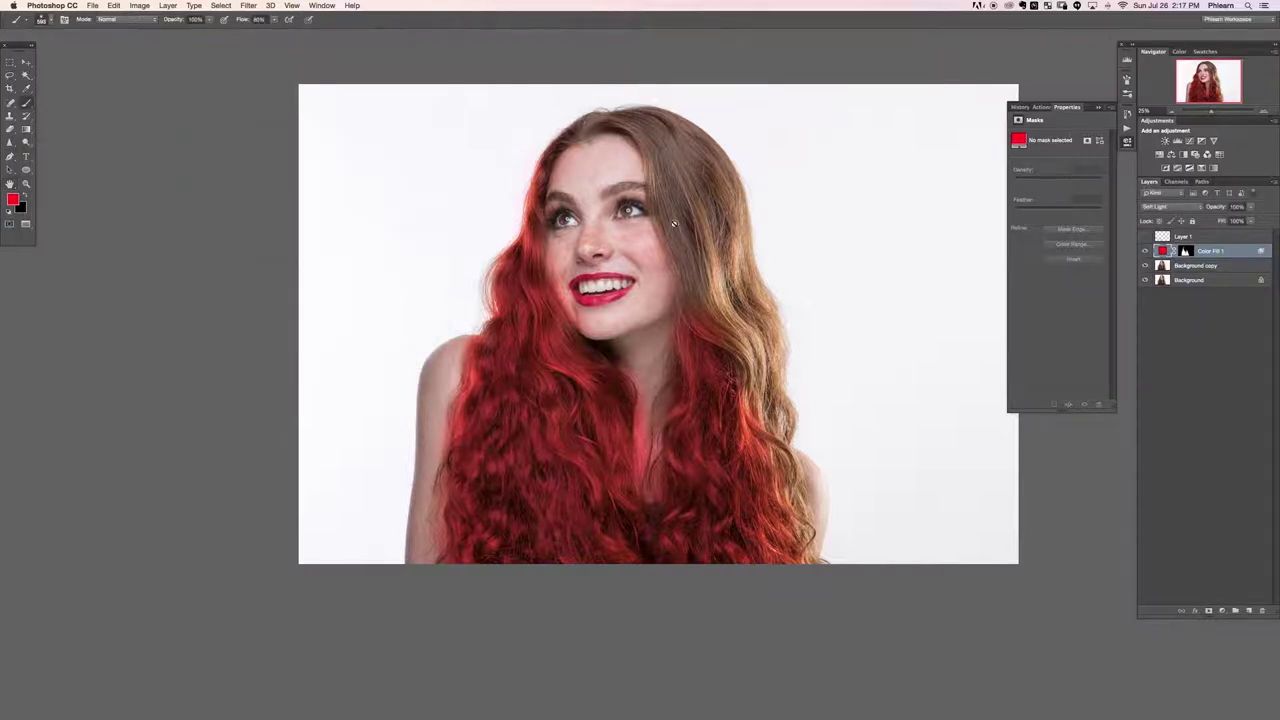
Step: Change the Color Fill 1 color to a soft light orange, #edb585
scroll(797, 351, "right", 2)
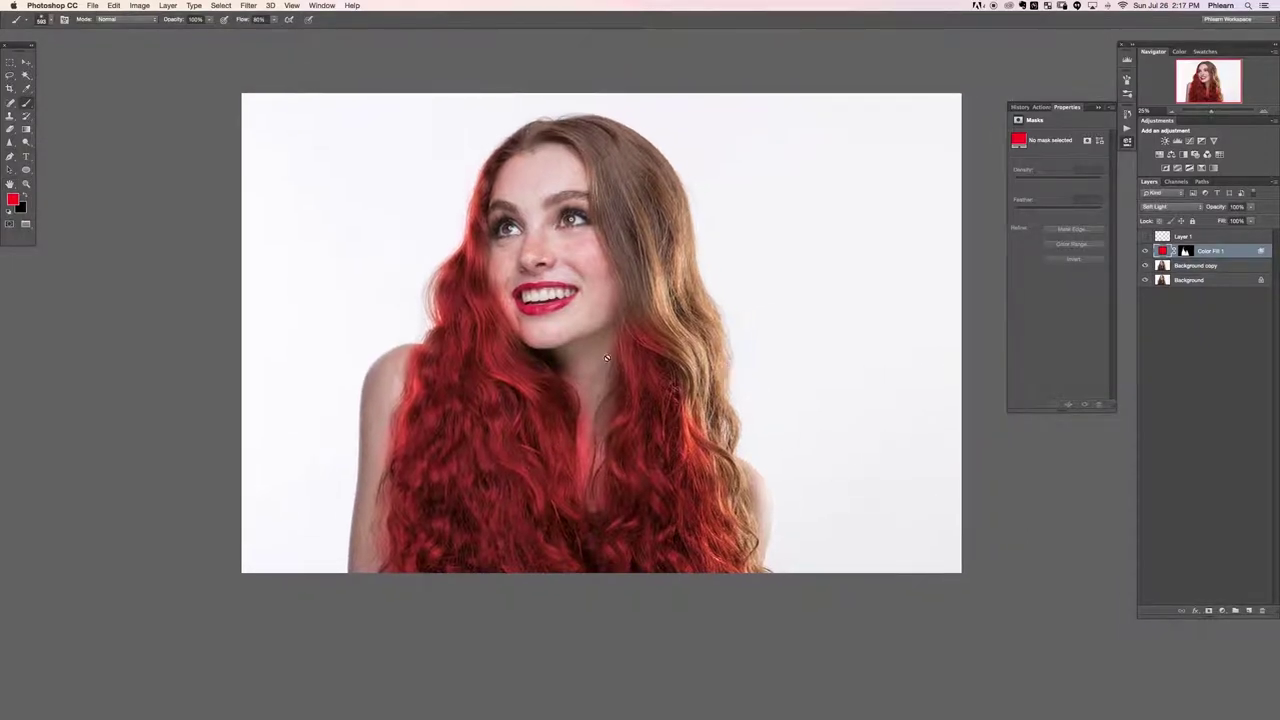
scroll(577, 435, "left", 2)
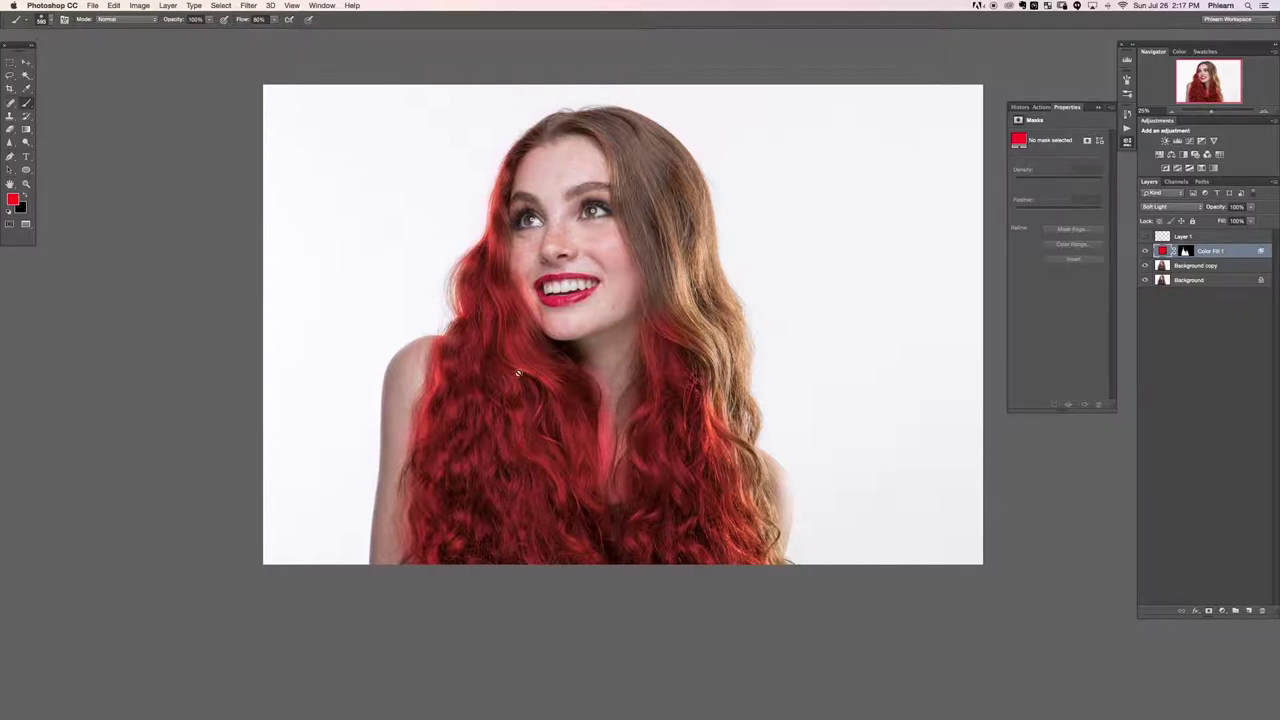
double_click(1161, 250)
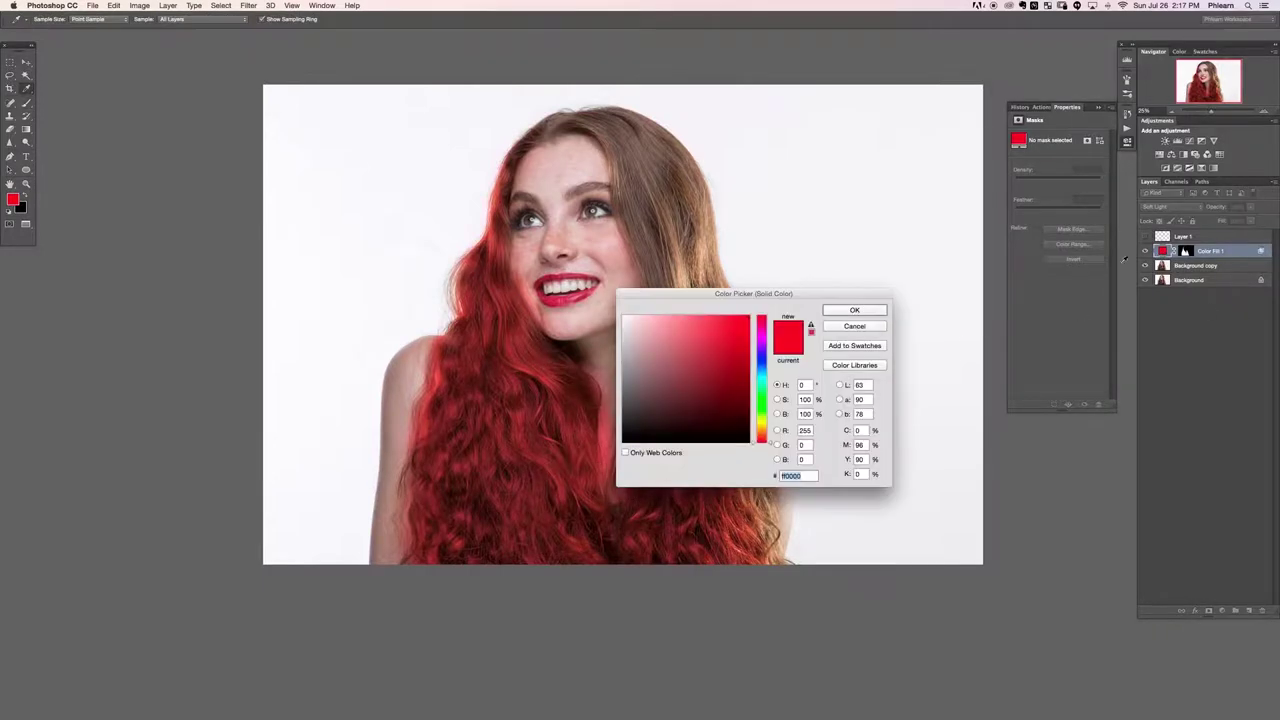
left_click_drag(805, 300, 288, 180)
left_click_drag(244, 321, 242, 313)
mouse_move(210, 214)
left_mouse_down()
mouse_move(181, 195)
mouse_move(190, 201)
mouse_move(160, 204)
left_mouse_up()
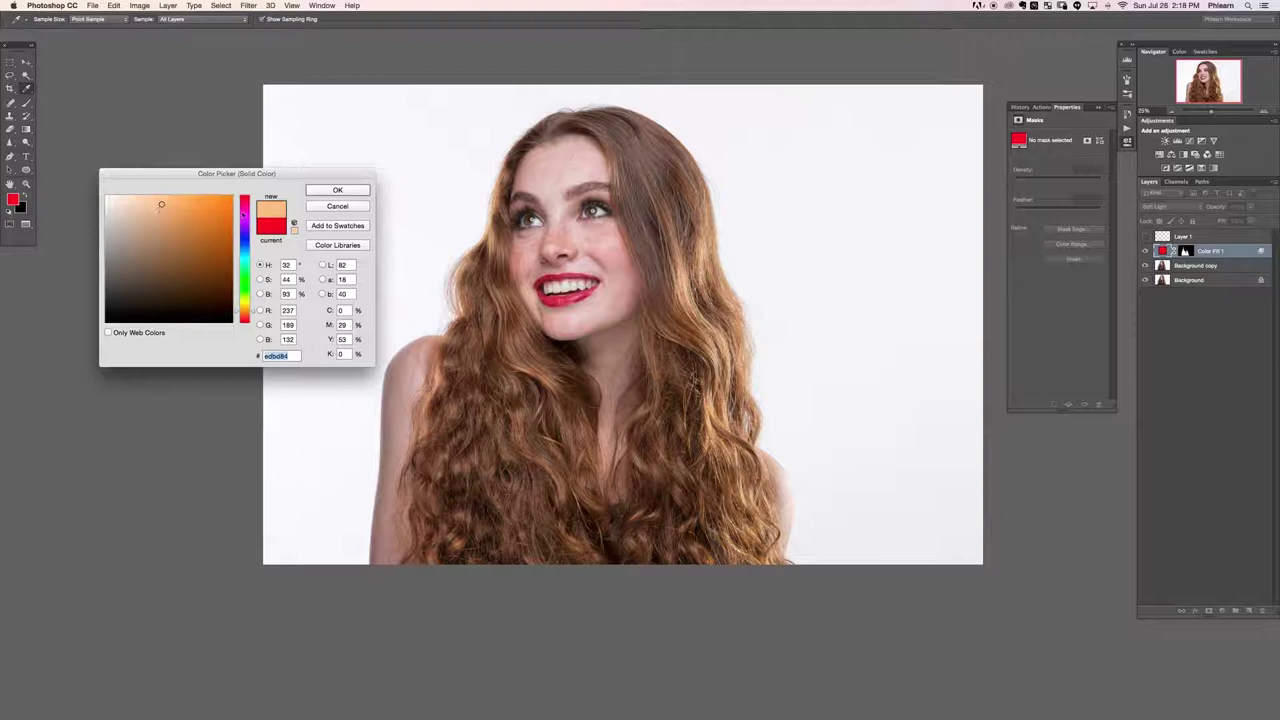
mouse_move(248, 313)
left_mouse_down()
mouse_move(249, 301)
mouse_move(249, 324)
mouse_move(248, 311)
left_mouse_up()
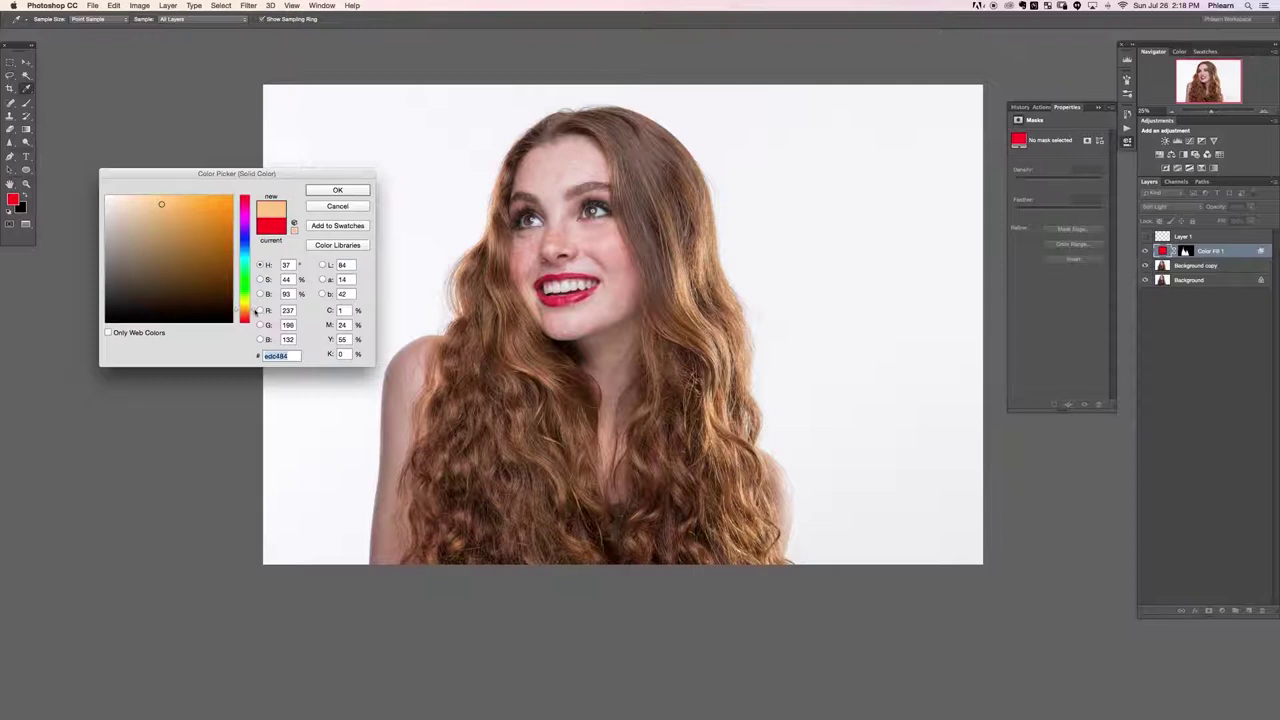
key("Tab")
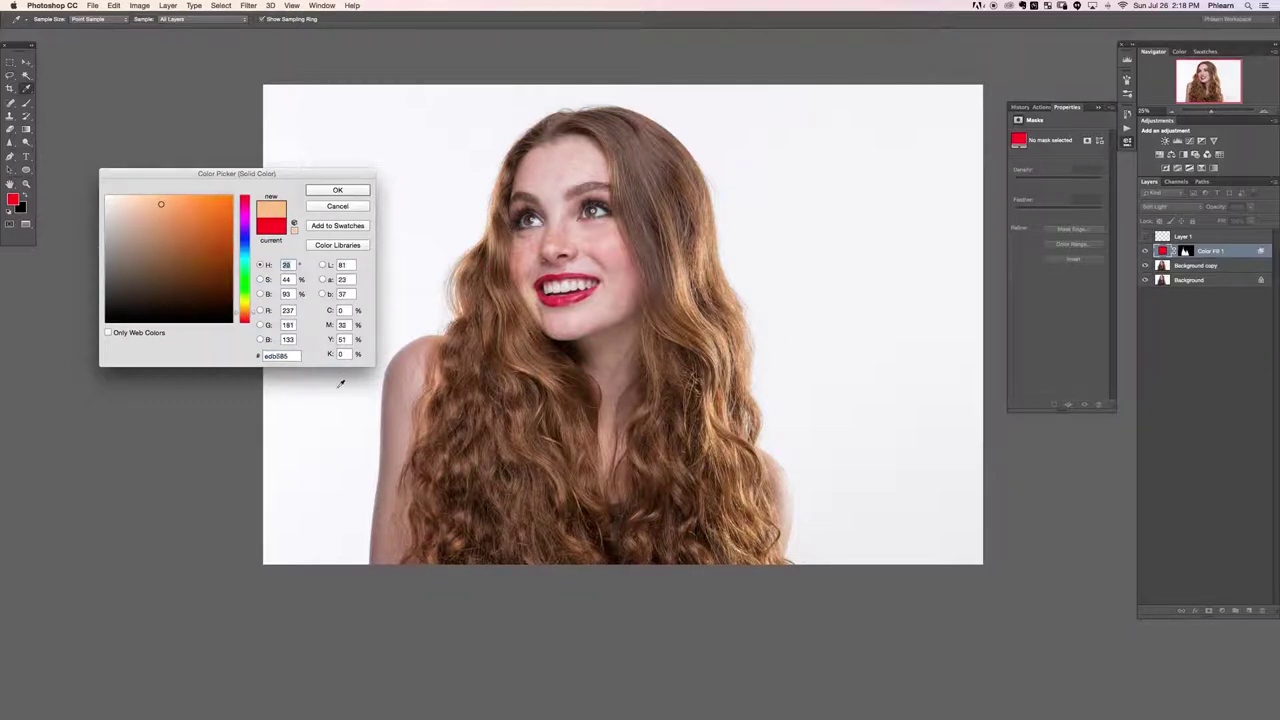
Step: Try stronger and weaker saturation for the fill color, settling at 51%
key("Tab")
key("Up")
key("Up")
key("Up")
key("Up")
key("Up")
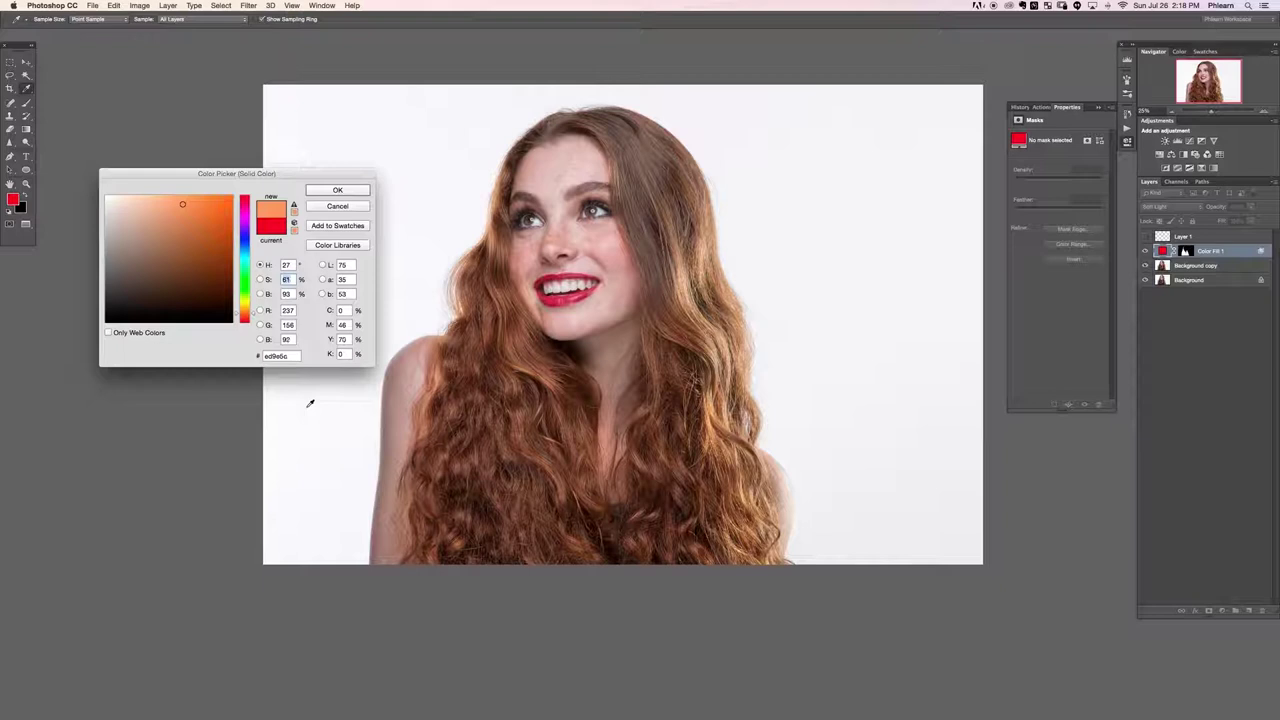
key("Down")
key("Down")
key("Down")
key("Down")
key("Down")
key("Down")
key("Down")
key("Down")
key("Down")
key("Down")
key("Down")
key("Down")
key("Down")
key("Down")
key("Up")
key("Up")
key("Up")
key("Up")
key("Up")
key("Up")
key("Up")
key("Up")
key("Up")
key("Up")
Step: Fine-tune the fill color's hue to 33°
left_click(287, 266)
key("Up")
key("Up")
key("Up")
key("Up")
key("Up")
key("Up")
key("Up")
key("Up")
key("Up")
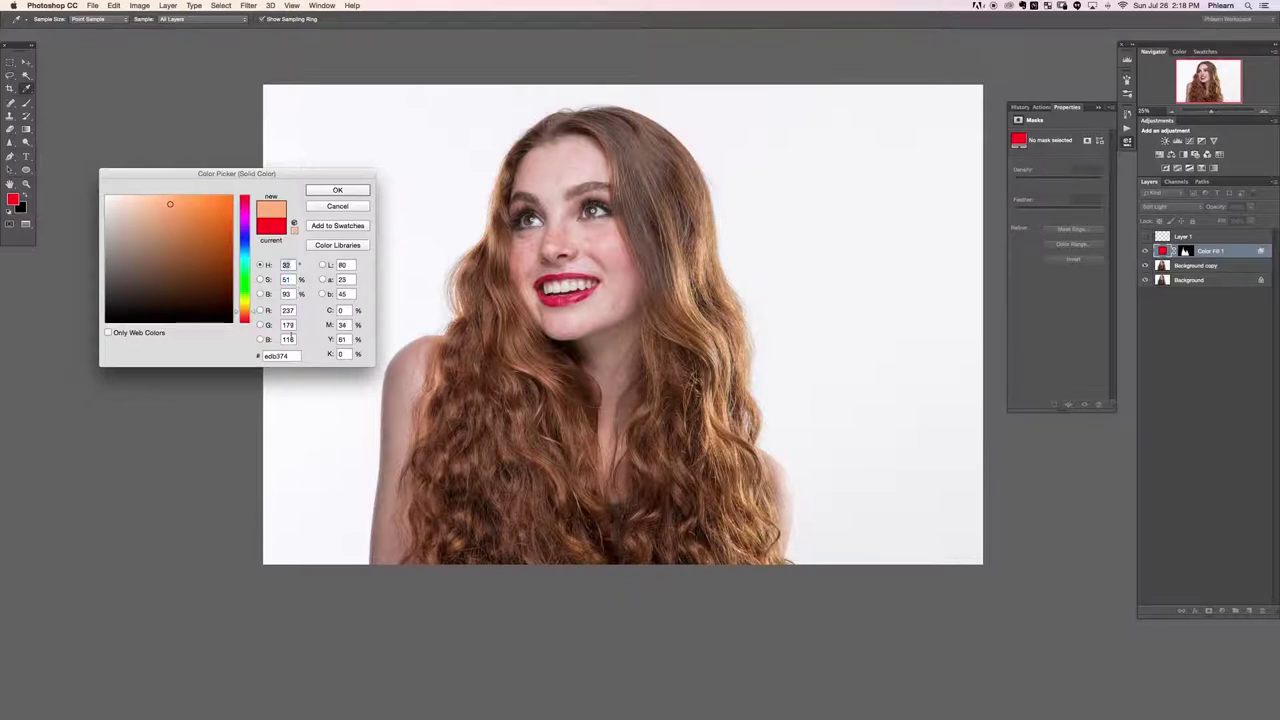
key("Down")
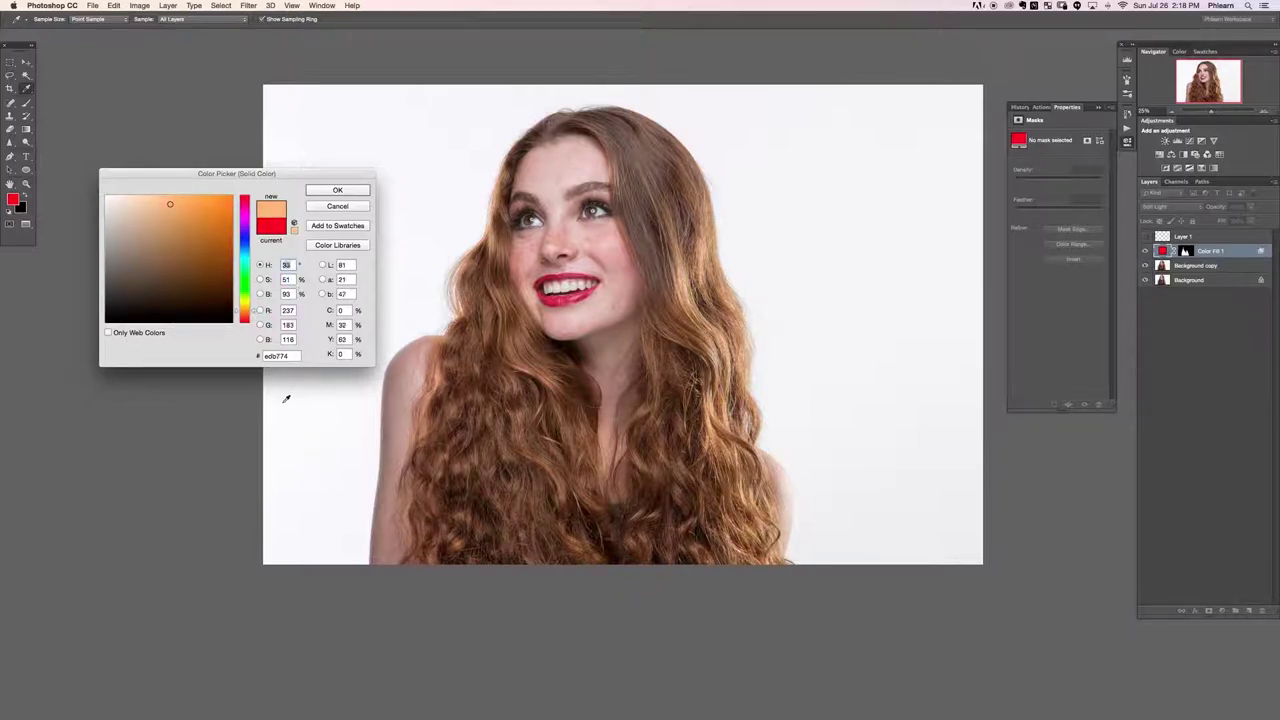
Step: Raise the fill color's brightness slightly above 93% and apply the new color
left_click(289, 295)
key("Up")
key("Up")
key("Up")
key("Up")
key("Up")
key("Up")
key("Up")
key("Down")
key("Down")
key("Return")
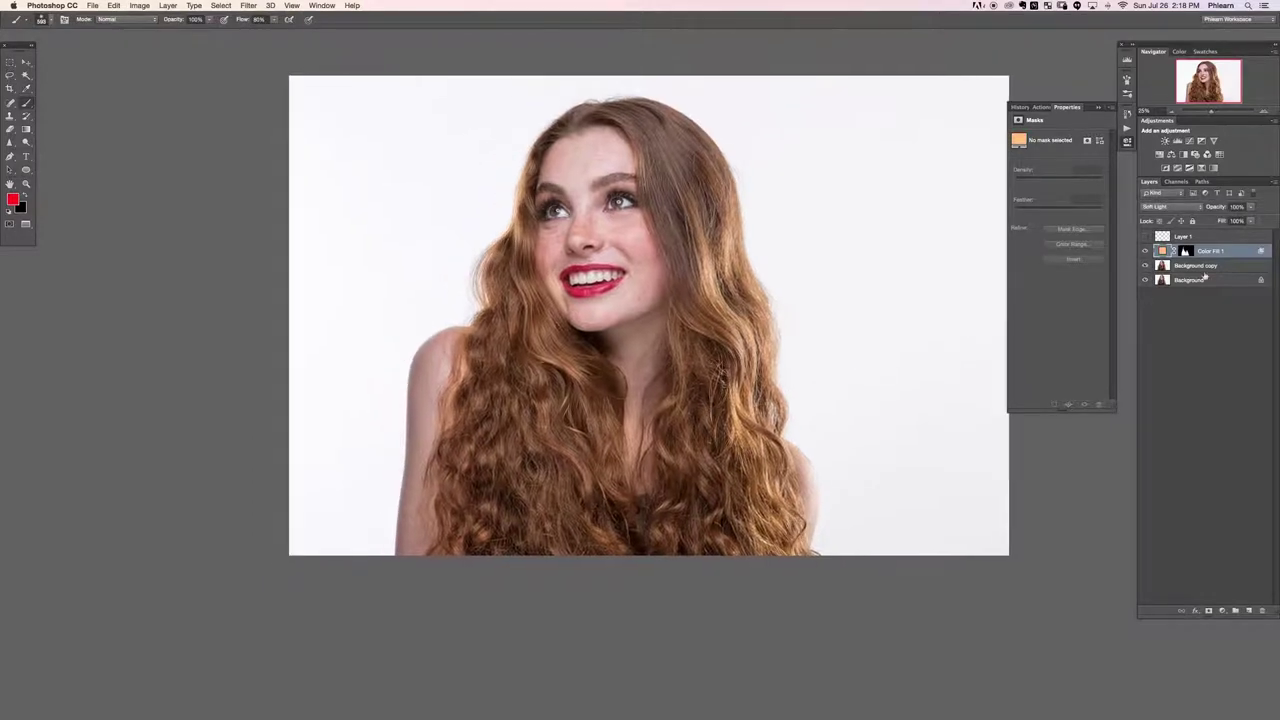
Step: Compare the hair with Color Fill 1 hidden and shown, and extend its underlying-layer shadow blending to 218
left_click(1146, 251)
left_click(1146, 251)
left_click(1146, 251)
left_click(1146, 251)
double_click(1235, 252)
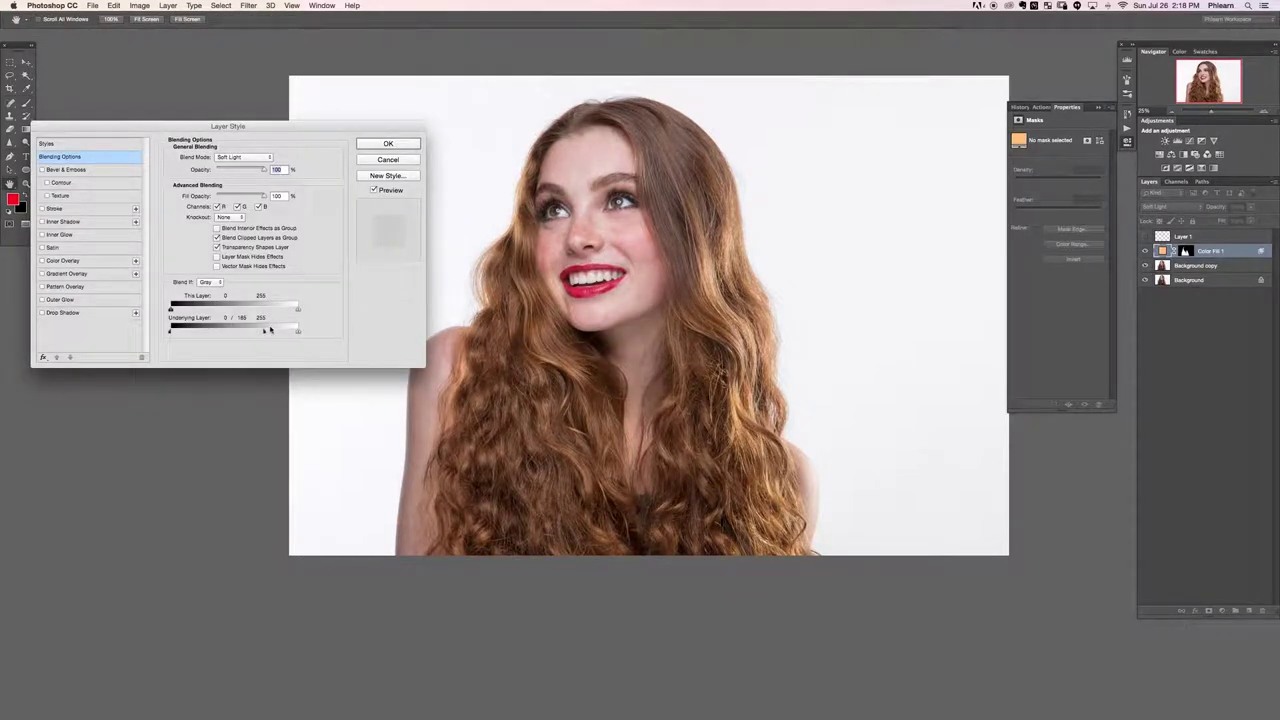
left_click_drag(265, 334, 282, 332)
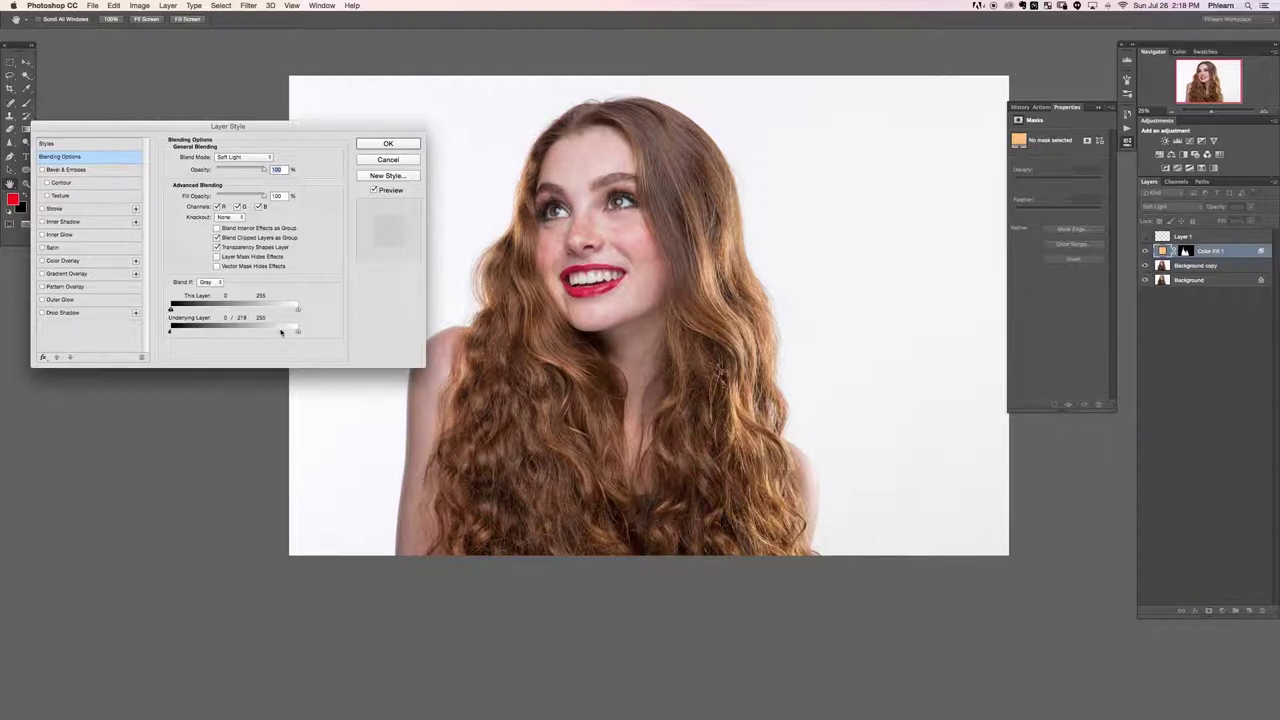
left_click(396, 146)
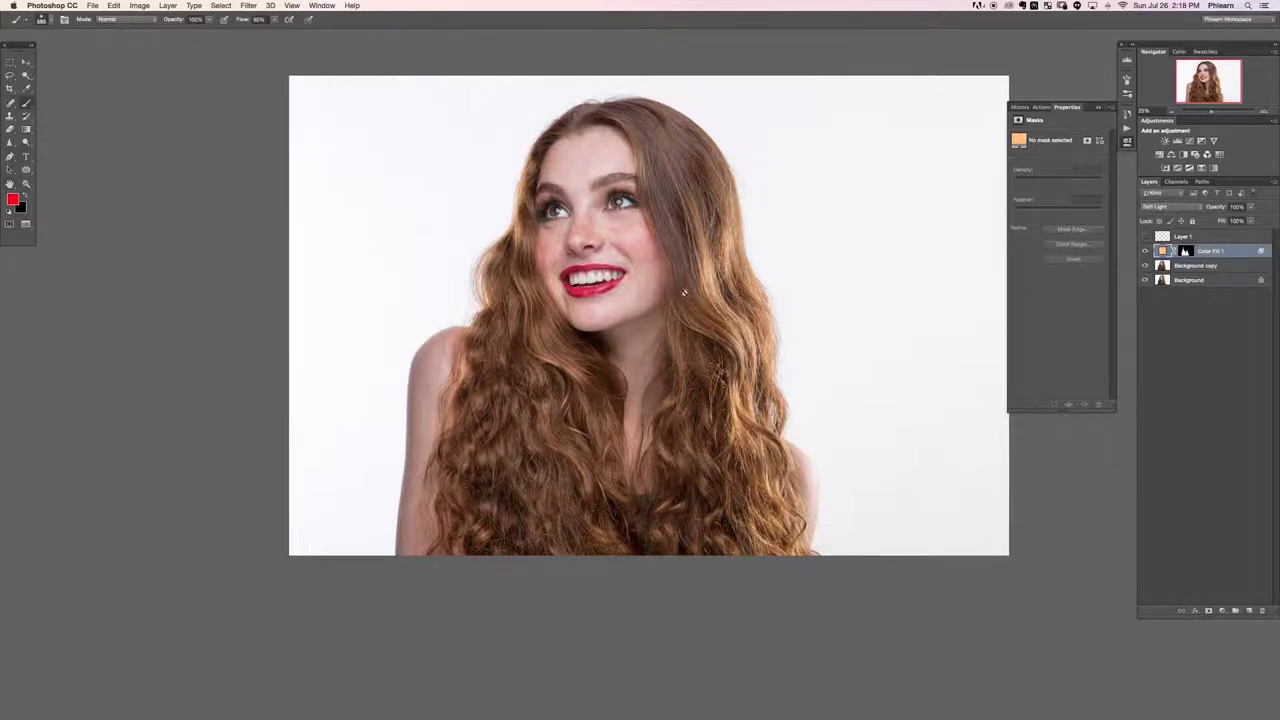
Step: Extend the Color Fill 1 mask over the crown and right-side hair, varying brush size and switching between white and black
left_click(1185, 251)
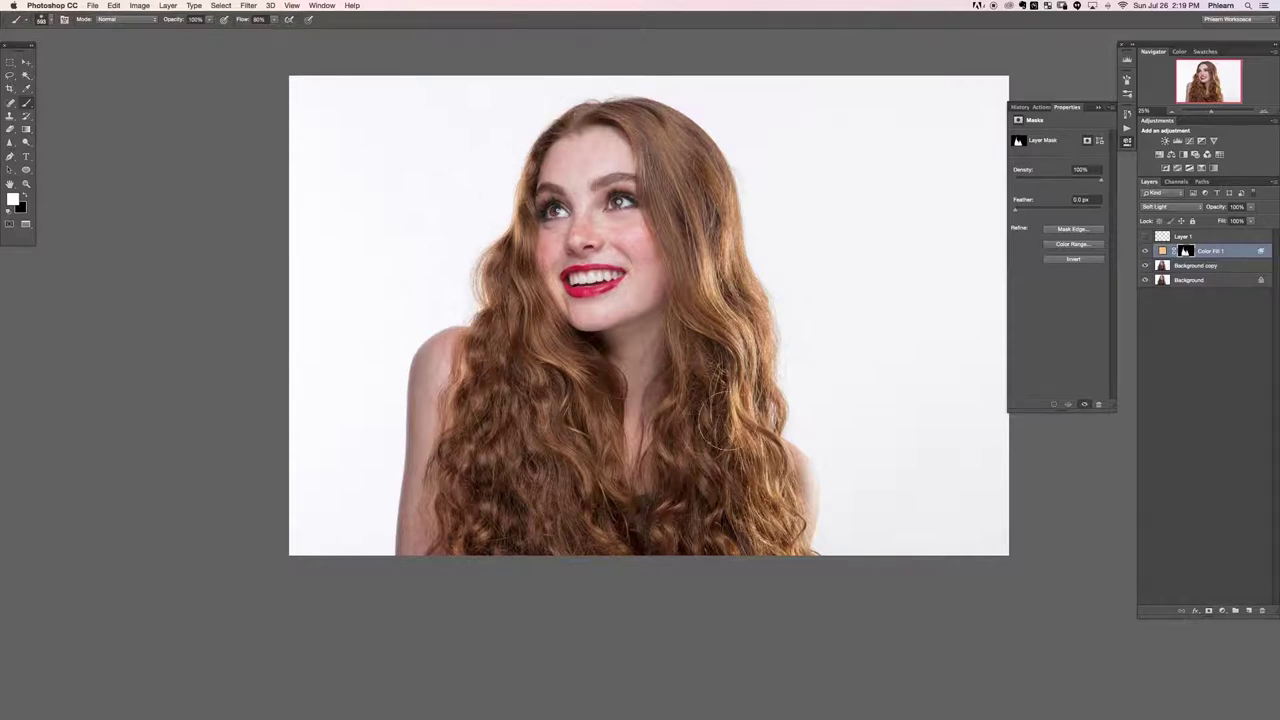
key("x")
key("bracketright")
key("bracketright")
key("bracketright")
key("bracketright")
key("x")
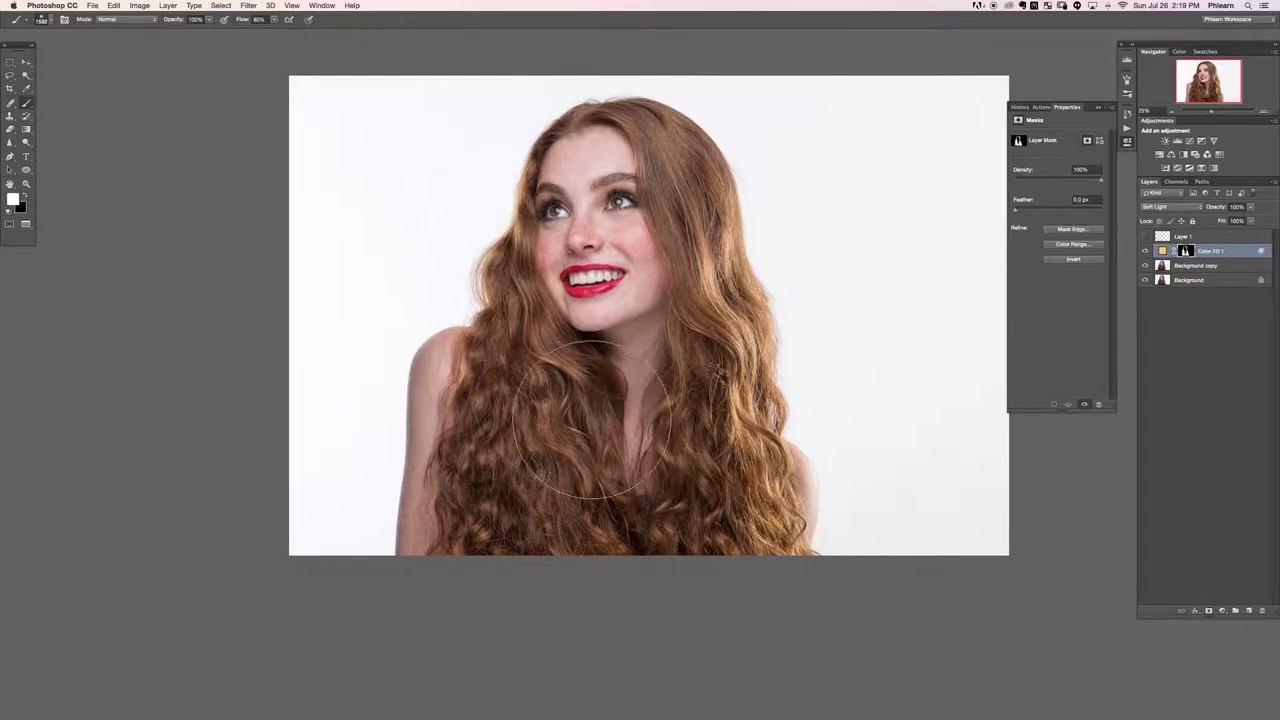
key("bracketleft")
key("bracketleft")
key("bracketleft")
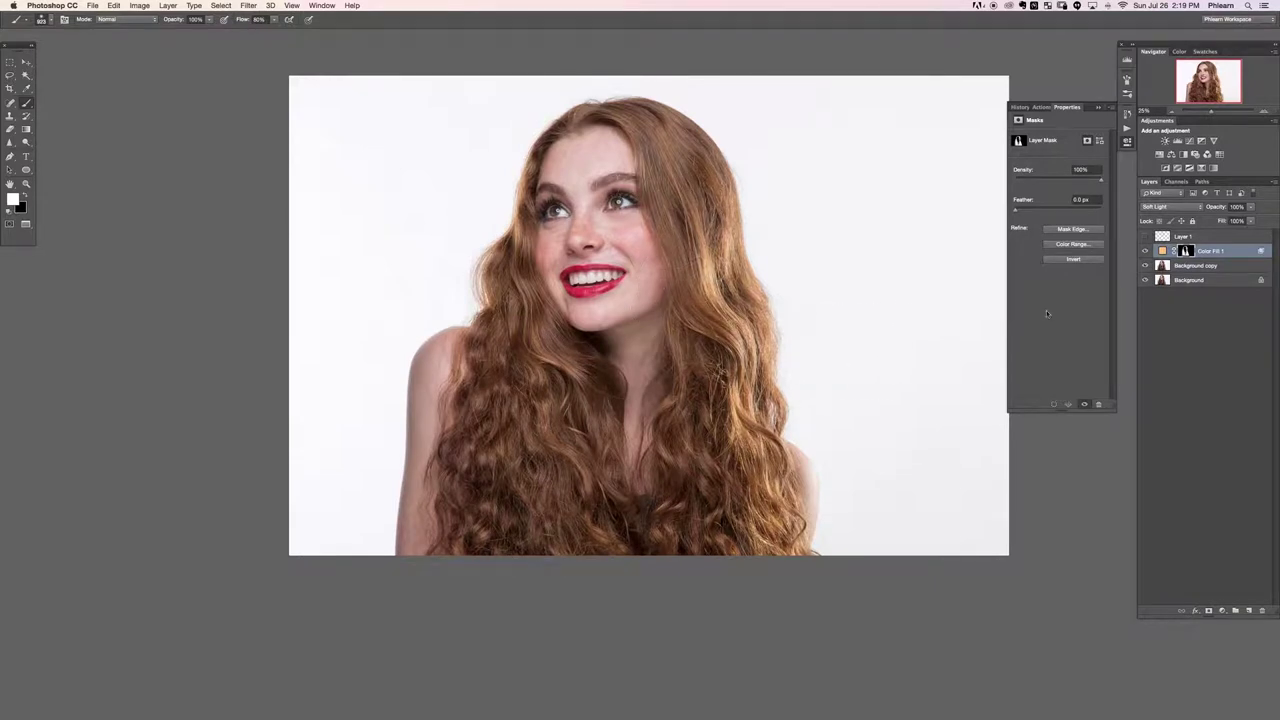
Step: Toggle Color Fill 1 off and on repeatedly to compare the hair color before and after
left_click(1145, 250)
left_click(1145, 250)
left_click(1145, 250)
left_click(1145, 250)
left_click(1157, 252)
left_click(1144, 253)
left_click(1144, 252)
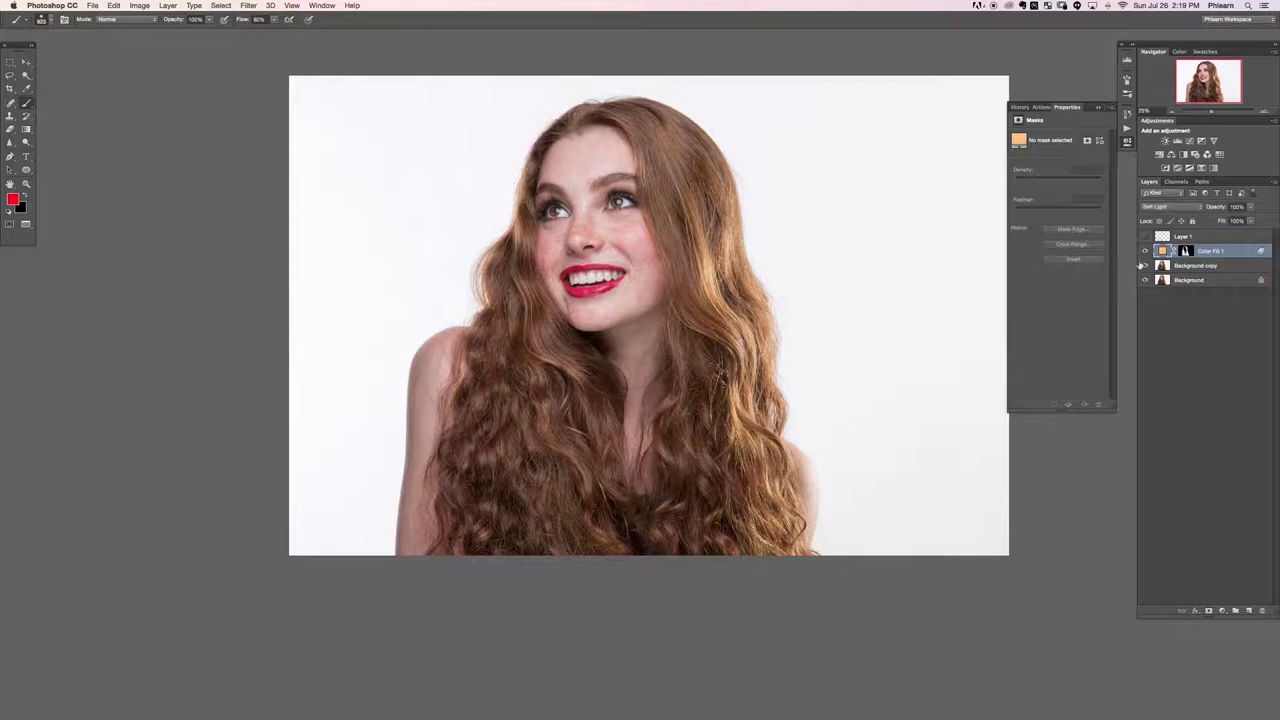
Step: Reduce the opacity of Color Fill 1 to 74% and compare the hair with the layer hidden and shown
left_click(1211, 208)
left_click_drag(1207, 212, 1206, 213)
left_click(1145, 253)
left_click(1145, 253)
left_click(1145, 253)
left_click(1145, 253)
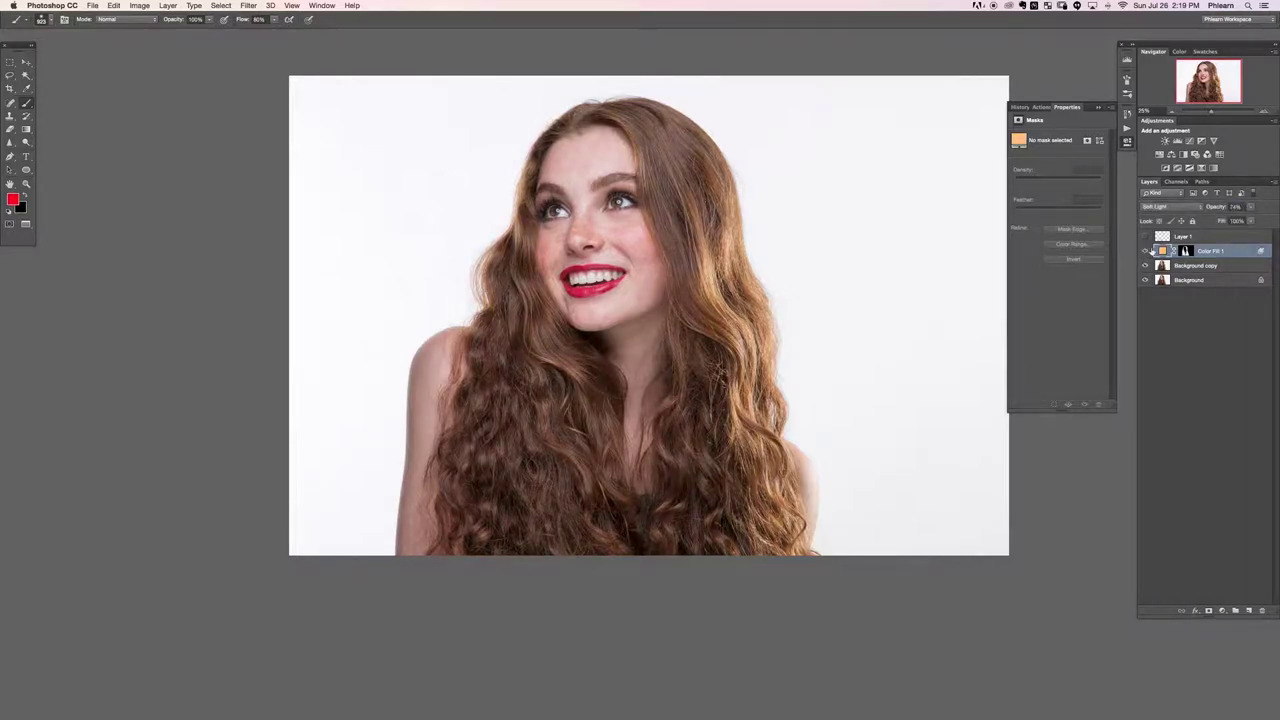
Step: Add a second bright red Solid Color fill layer above Color Fill 1 and set its blend mode to Overlay
left_click(1222, 610)
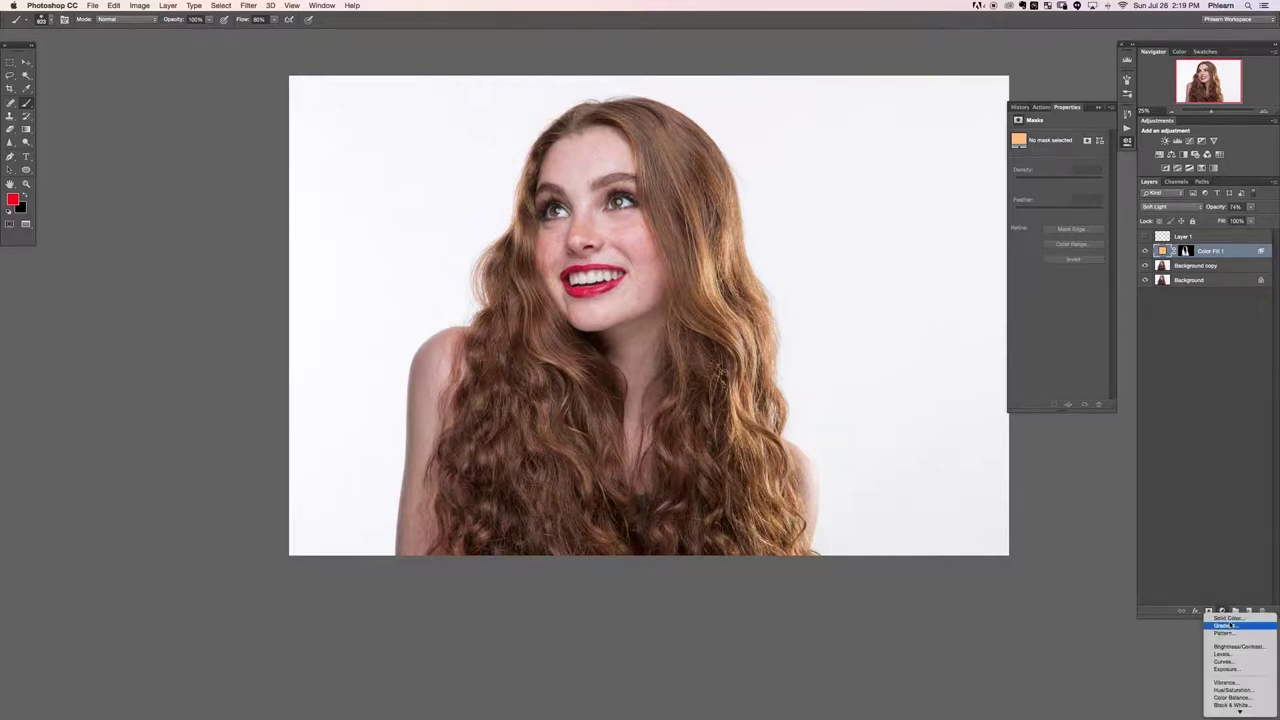
left_click(1228, 624)
left_click(350, 193)
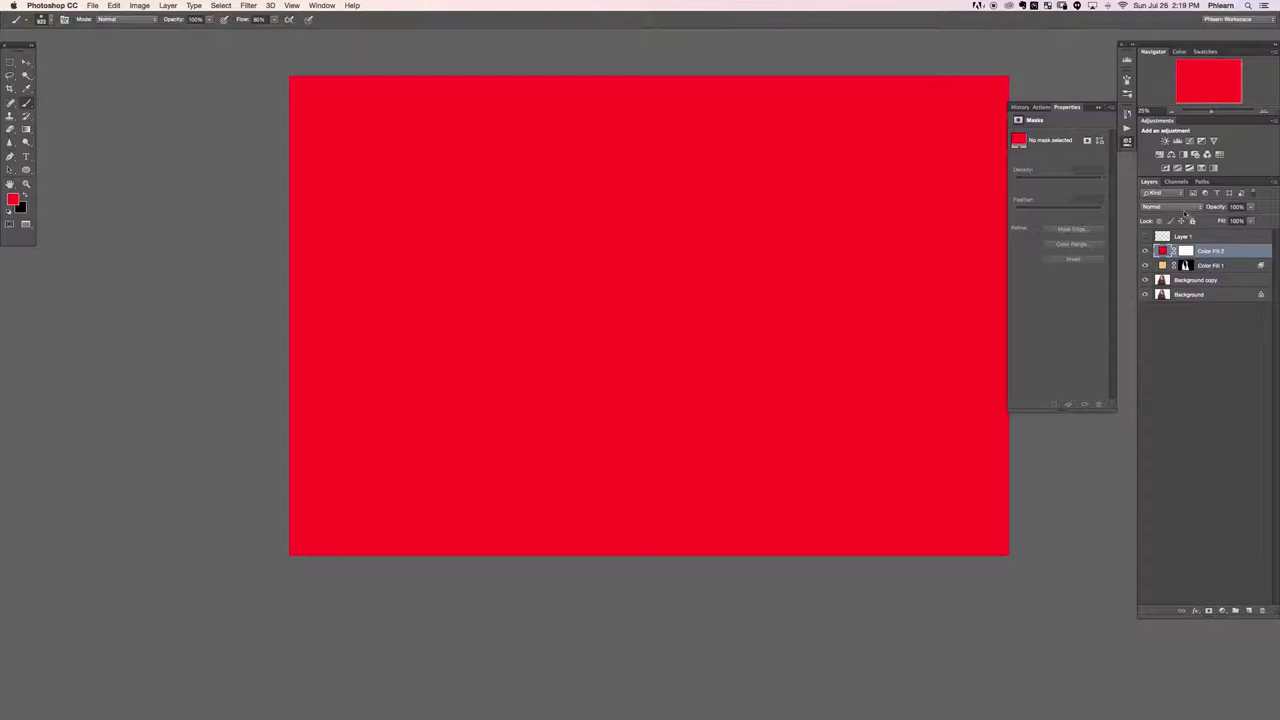
left_click(1183, 208)
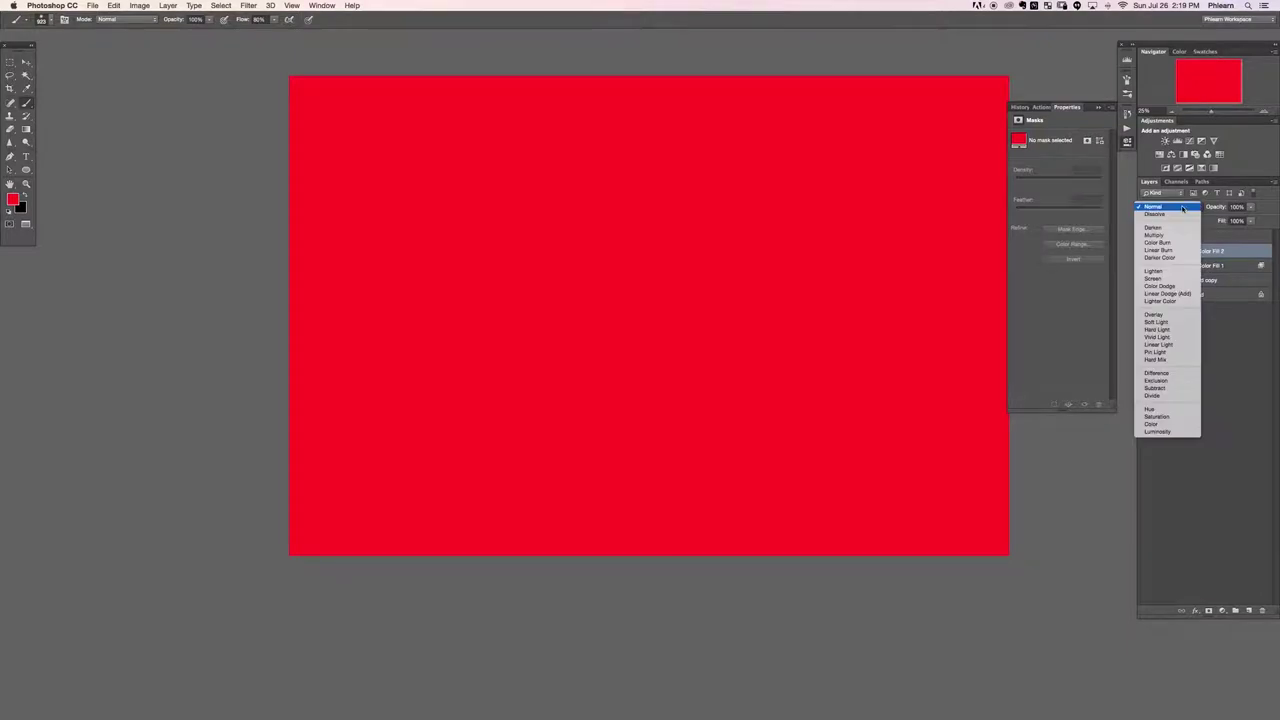
left_click(1158, 315)
Step: Split Color Fill 2's underlying-layer shadow blending to about 91 / 255, and compare the image with the layer off and on
double_click(1243, 253)
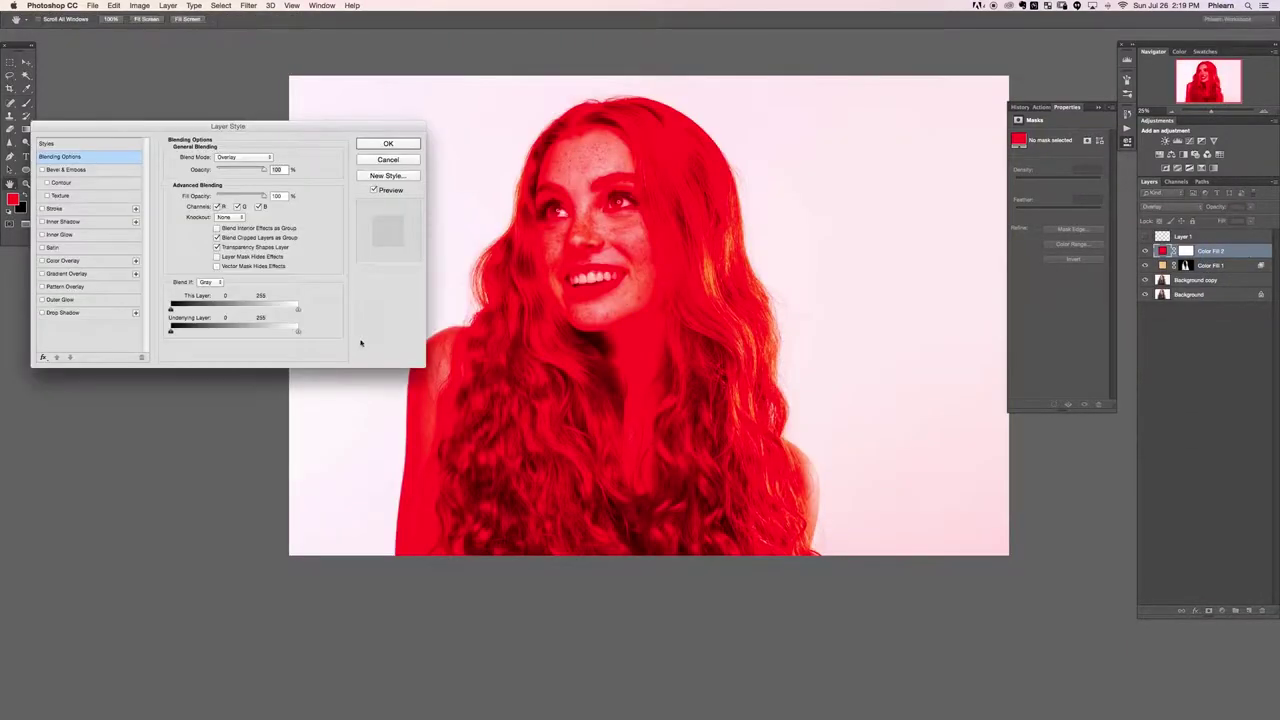
left_click_drag(171, 331, 298, 346)
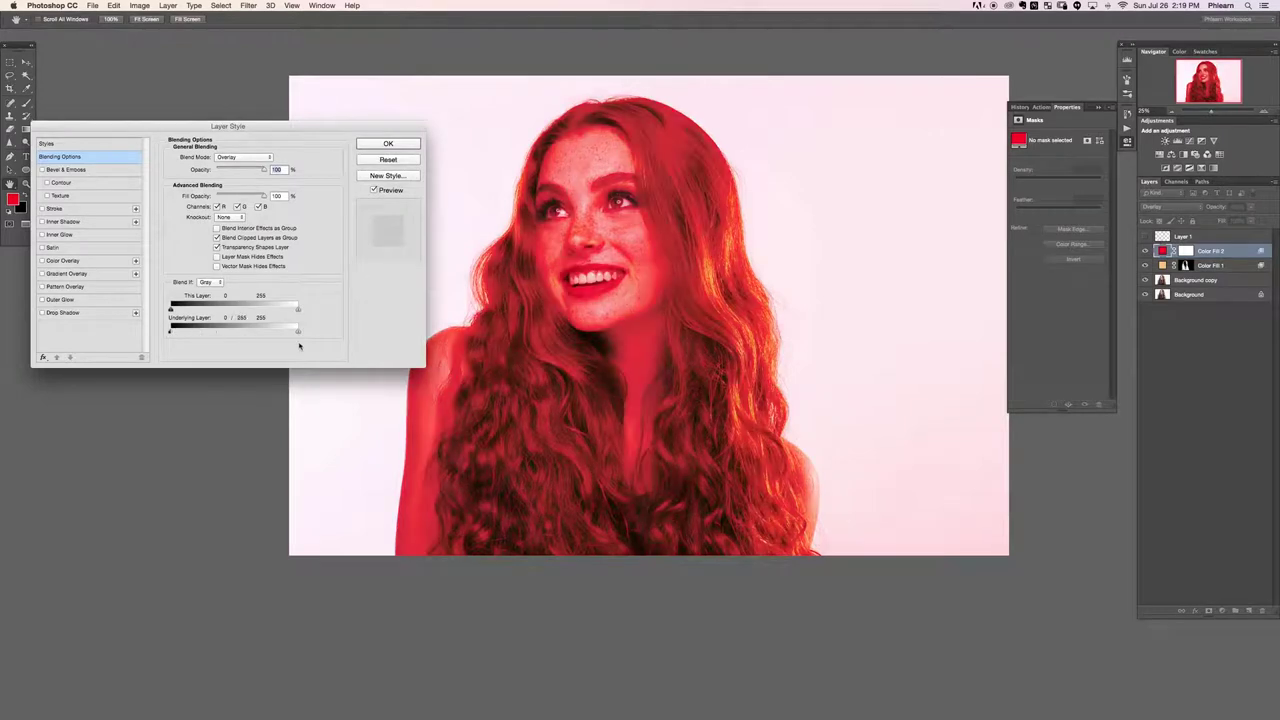
left_click_drag(225, 327, 218, 334)
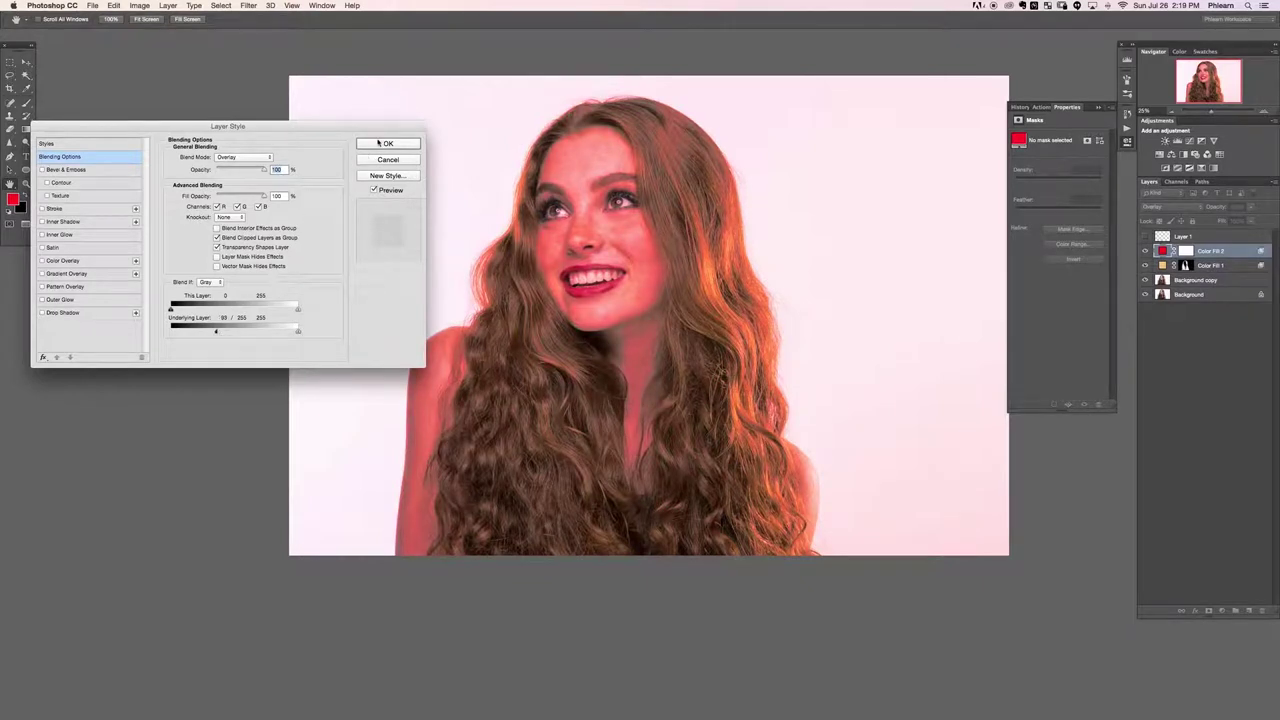
left_click(381, 143)
left_click(1145, 250)
left_click(1145, 250)
left_click(1145, 250)
left_click(1145, 250)
left_click(1145, 250)
left_click(1145, 251)
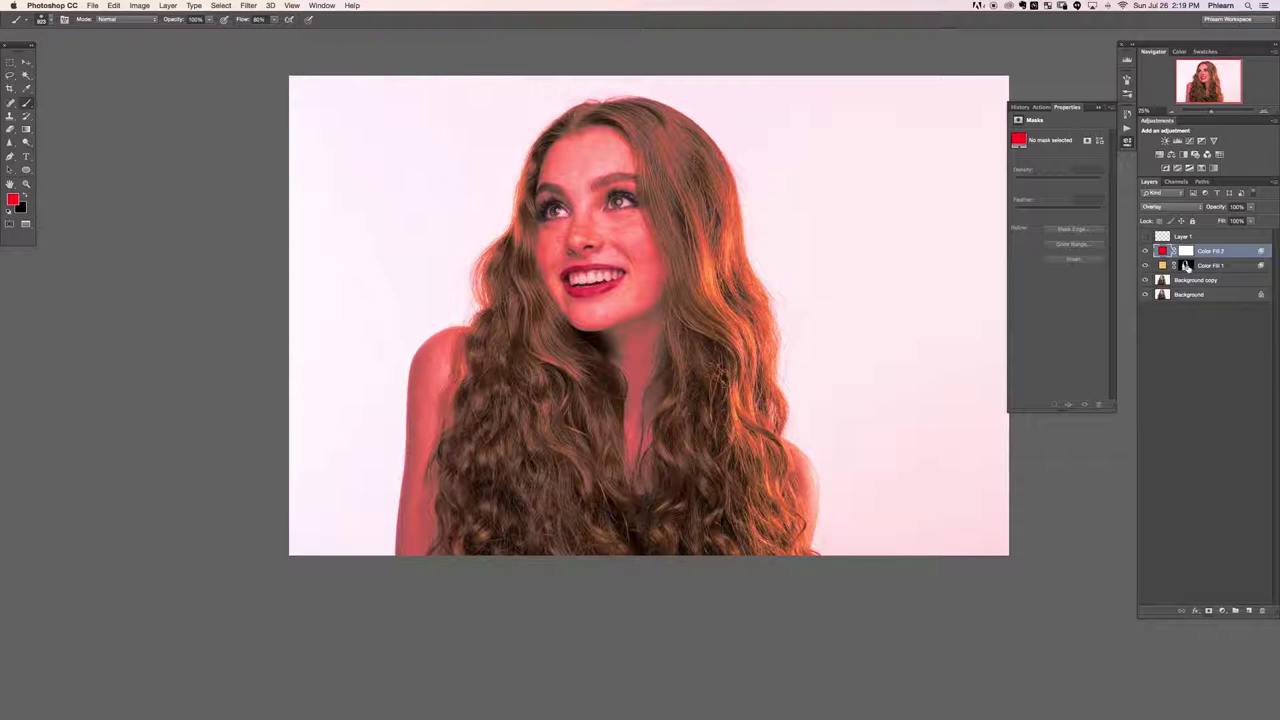
Step: Replace Color Fill 2's mask with a copy of Color Fill 1's hair mask, and compare the layer off and on
left_click_drag(1187, 266, 1190, 252)
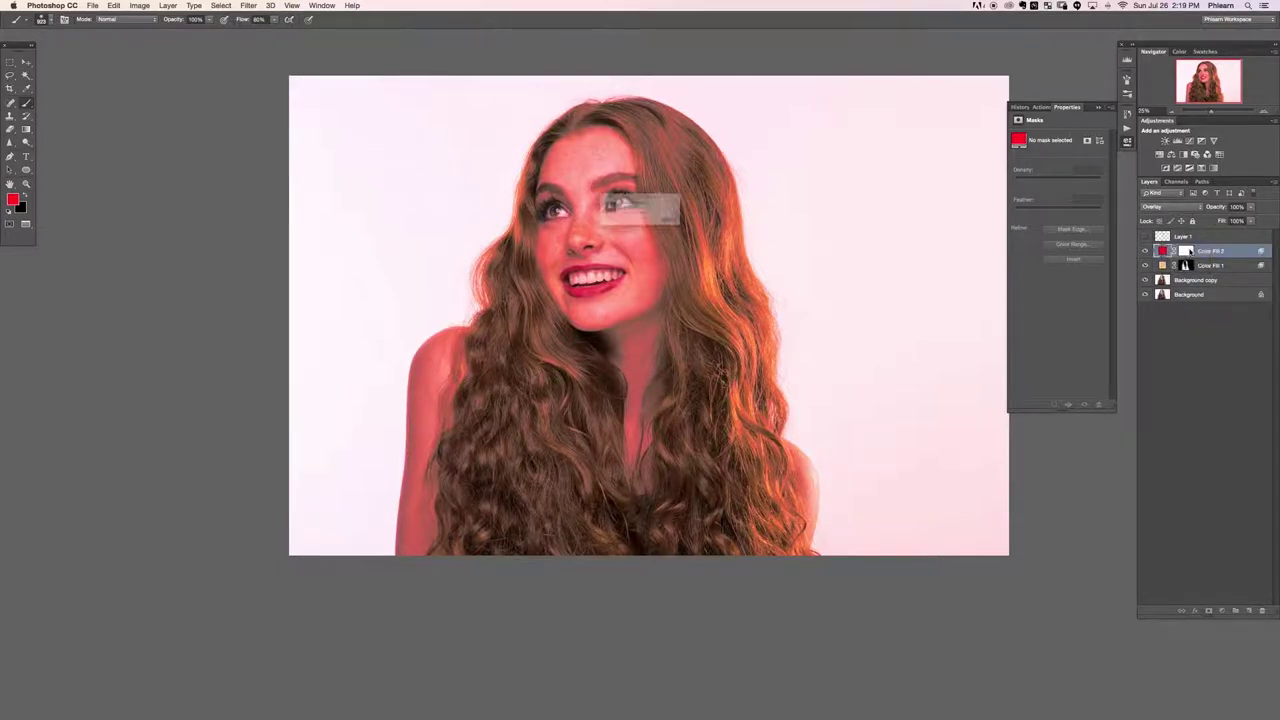
left_click_drag(612, 205, 1186, 251)
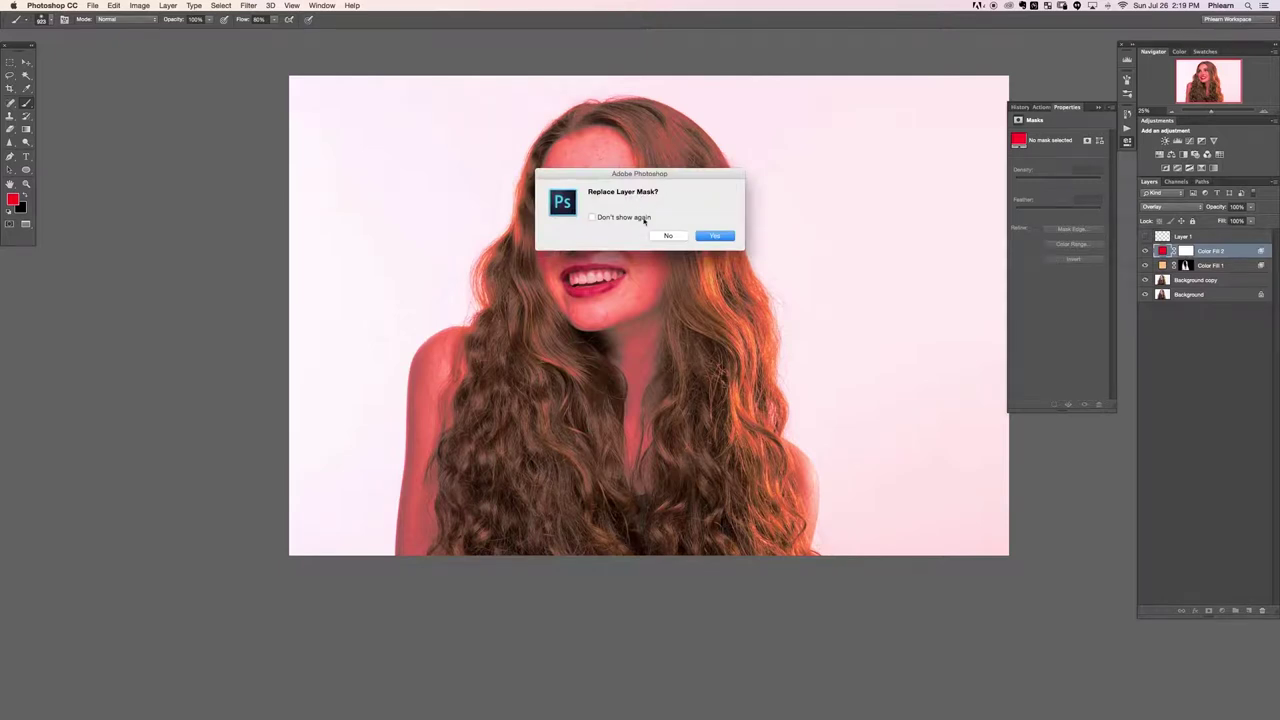
left_click(716, 236)
left_click(1145, 253)
left_click(1145, 253)
left_click(1145, 253)
left_click(1145, 253)
left_click(1145, 253)
left_click(1144, 253)
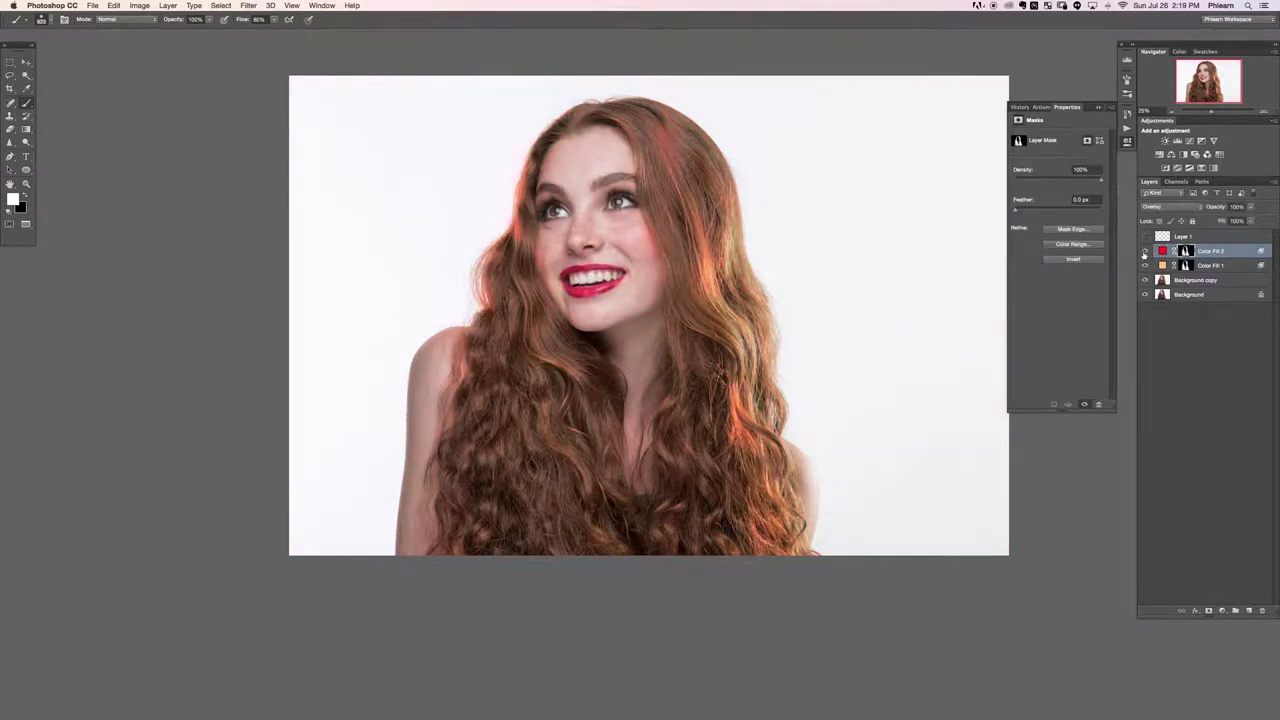
left_click(1145, 256)
left_click(1144, 259)
Step: Change Color Fill 2's color from red to a light peach-orange
double_click(1162, 251)
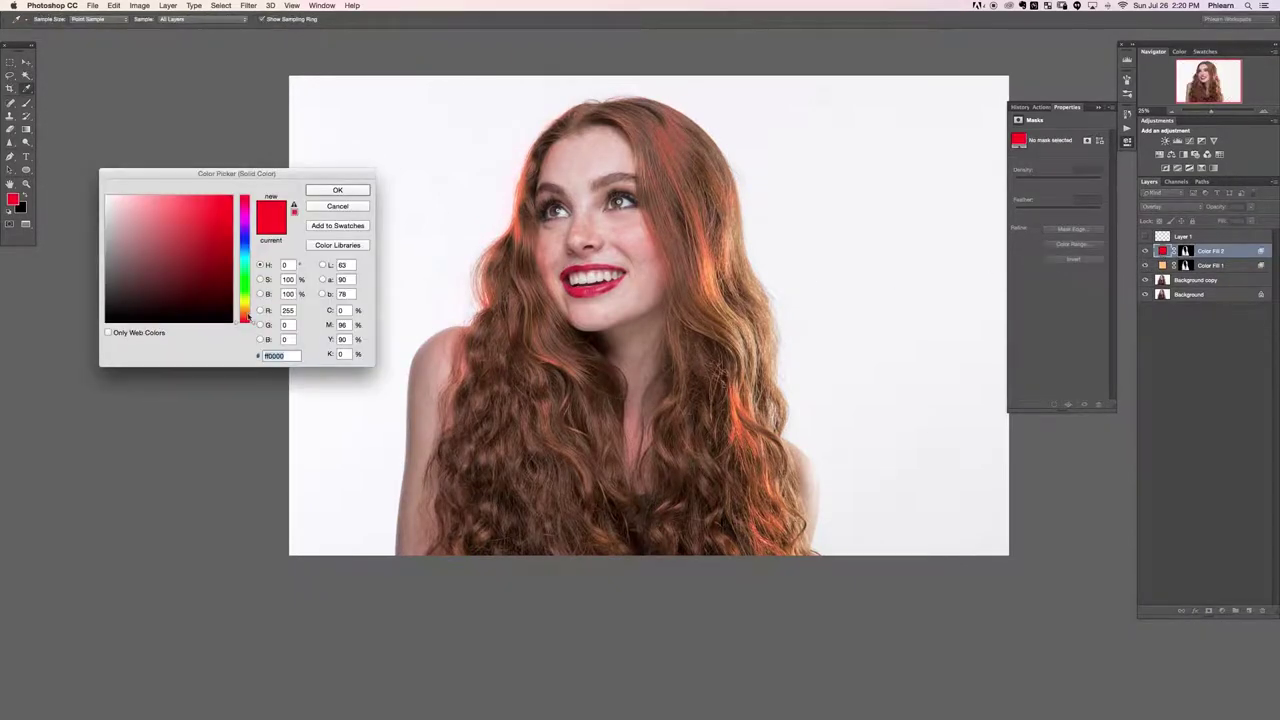
left_click_drag(247, 318, 247, 311)
mouse_move(231, 197)
left_mouse_down()
mouse_move(176, 195)
mouse_move(278, 182)
mouse_move(270, 219)
mouse_move(178, 185)
left_mouse_up()
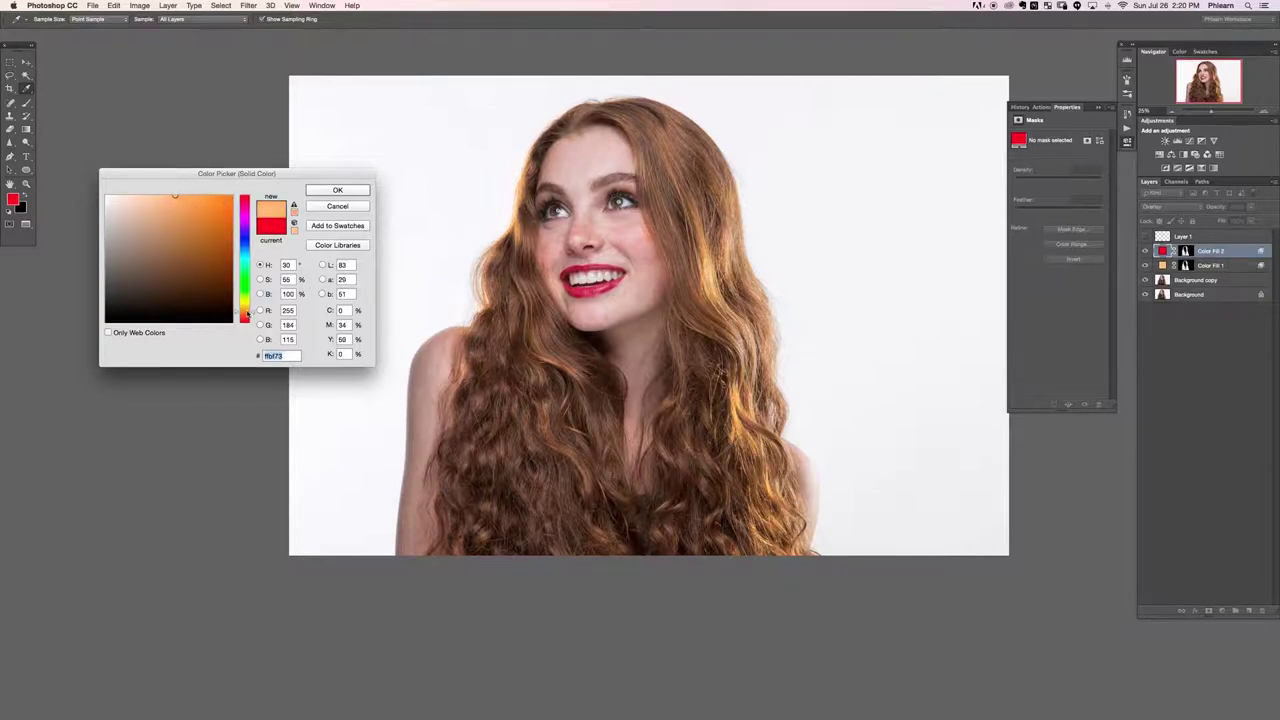
left_click_drag(246, 316, 247, 313)
left_click(157, 196)
left_click(333, 191)
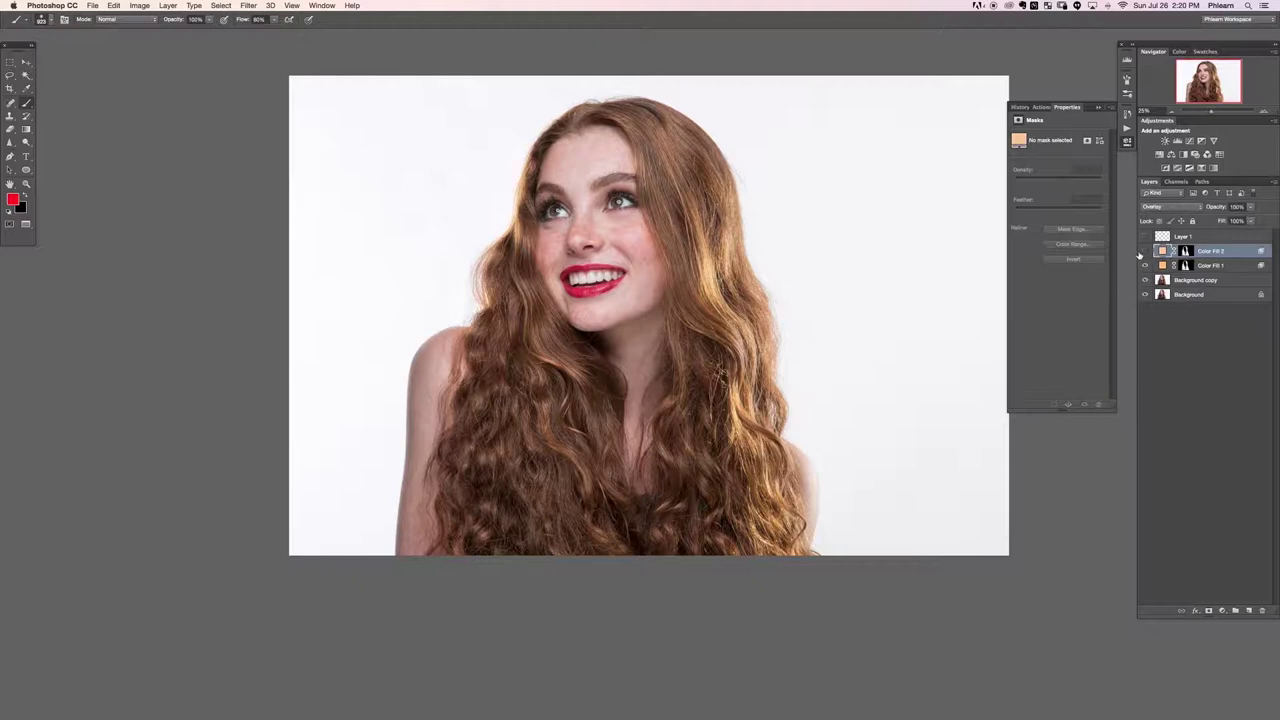
Step: Set Color Fill 2's underlying-layer shadow blending to 77 / 255 and lighten its color to pale peach ffe7d1
double_click(1232, 256)
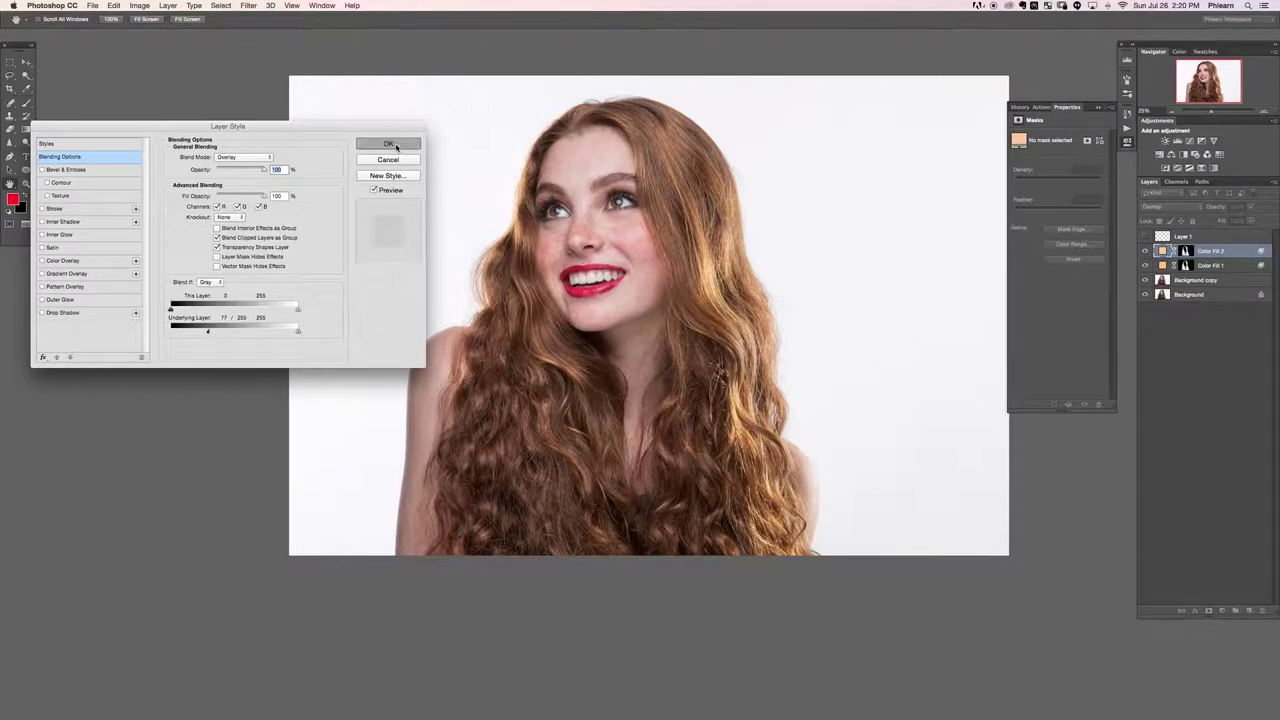
left_click(390, 160)
double_click(1163, 251)
left_click_drag(143, 196, 128, 196)
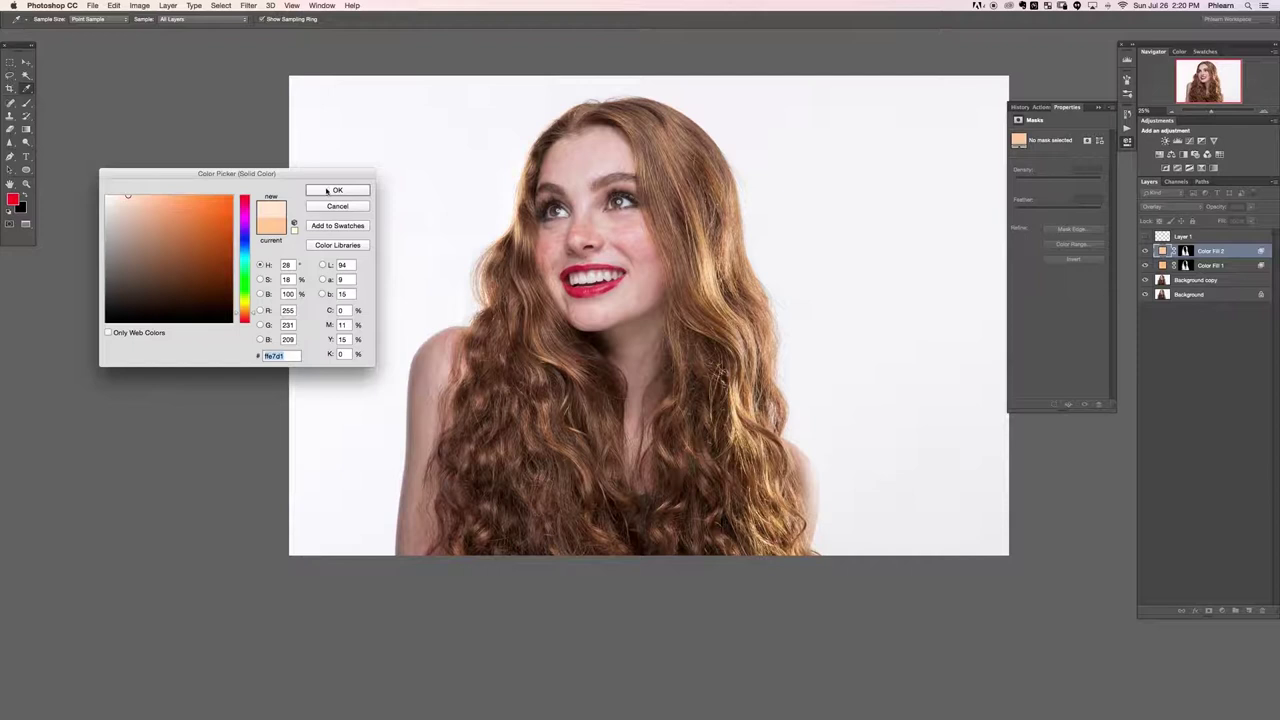
left_click(337, 190)
Step: Toggle Color Fill 2 and Color Fill 1 off and on to compare their effect on the hair highlights
left_click(1146, 252)
left_click(1146, 252)
left_click(1146, 252)
left_click(1147, 252)
left_click(1146, 251)
left_click(1146, 251)
left_click(1146, 251)
left_click(1146, 251)
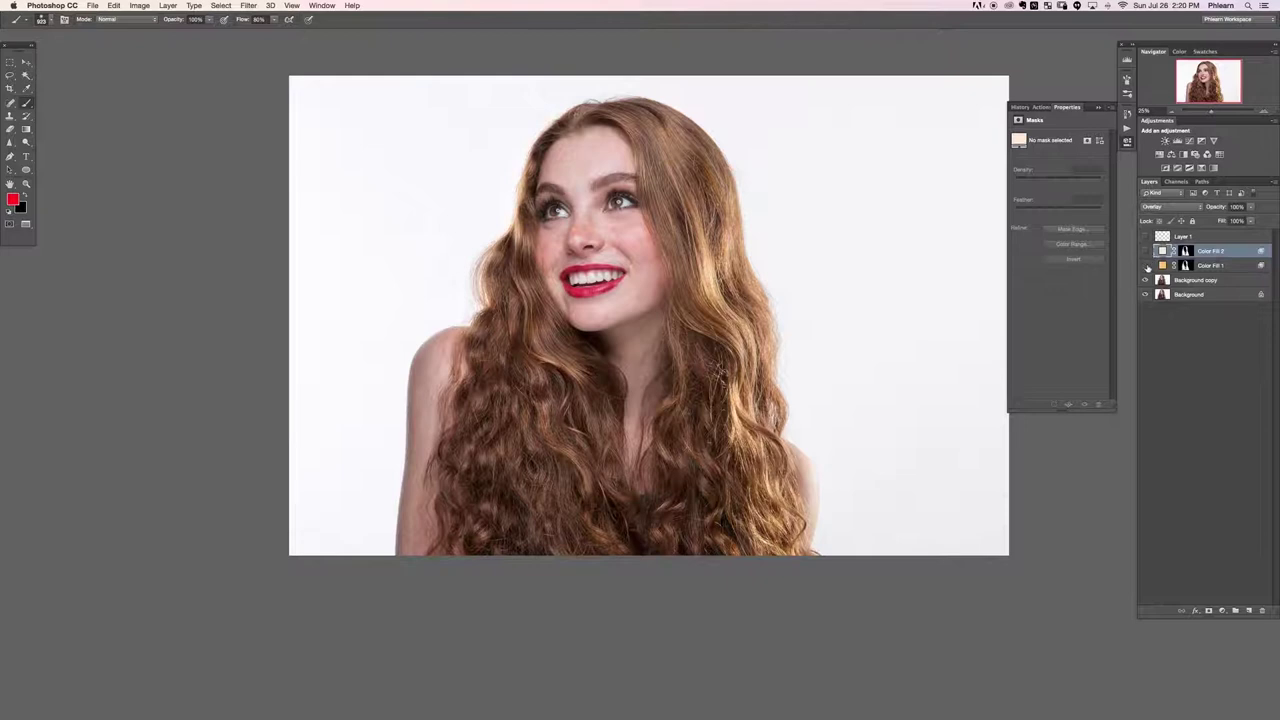
left_click(1148, 266)
left_click(1146, 253)
left_click(1146, 266)
left_click(1146, 266)
left_click(1146, 253)
left_click(1146, 253)
left_click(1146, 253)
left_click(1146, 253)
Step: Reduce the opacity of Color Fill 2 to about 63% and compare the hair with the layer hidden and shown
left_click_drag(1217, 208, 1211, 210)
left_click(1146, 253)
left_click(1146, 253)
Step: Duplicate Color Fill 2 with its mask and toggle the copy to compare the hair
key("super+j")
left_click(1145, 252)
left_click(1145, 252)
left_click(1145, 252)
left_click(1145, 252)
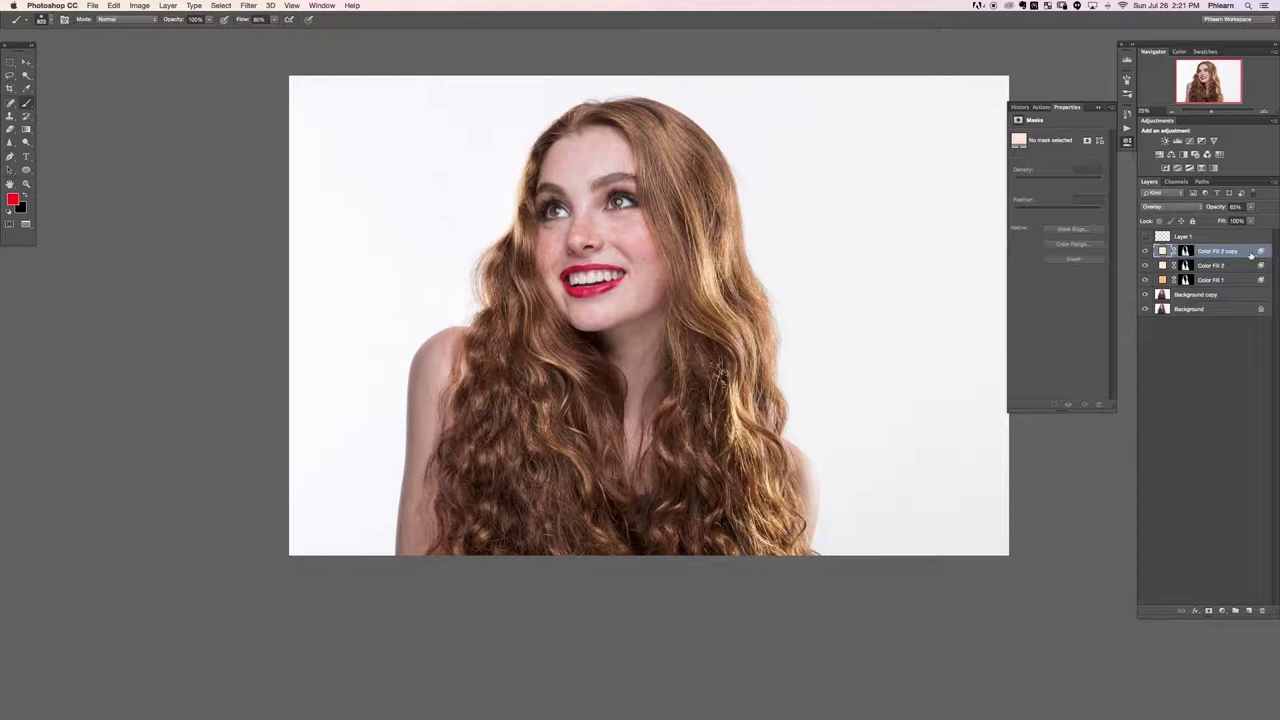
Step: Restrict Color Fill 2 copy to the shadows by splitting its underlying-layer highlight blending to 0 / 137, and compare the layer off and on
double_click(1250, 255)
left_click_drag(299, 334, 153, 337)
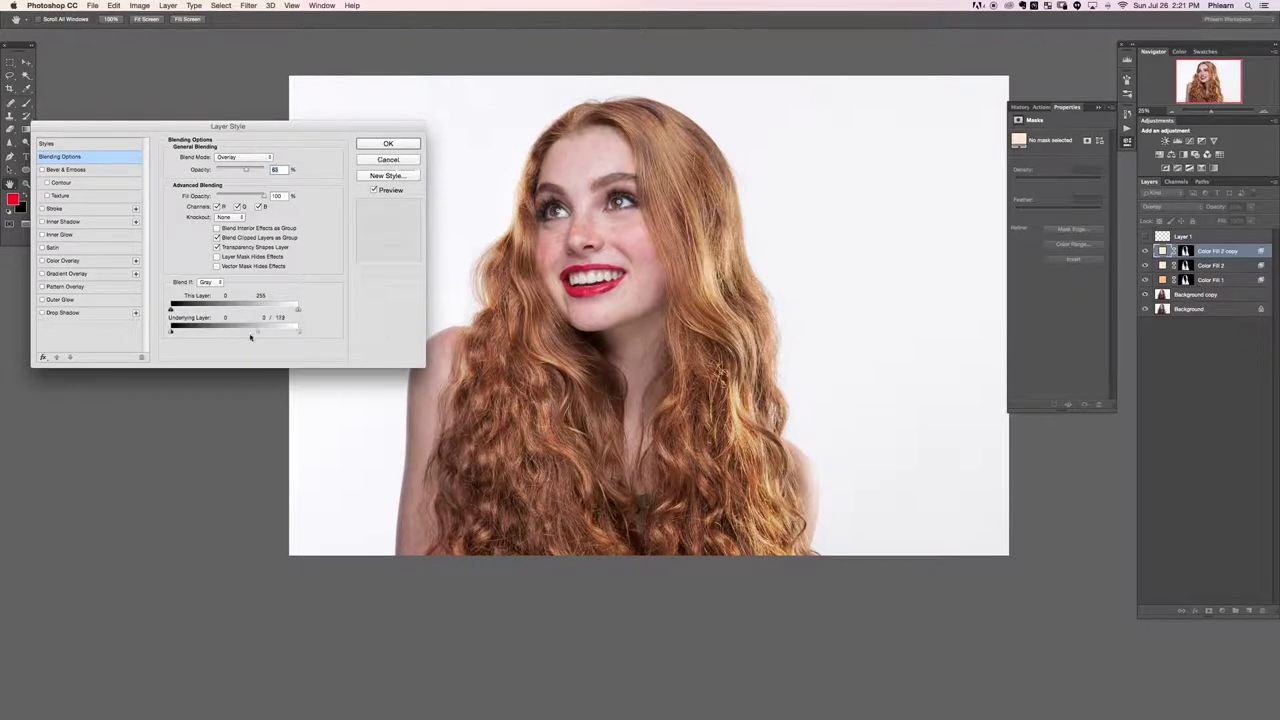
left_click_drag(250, 337, 250, 341)
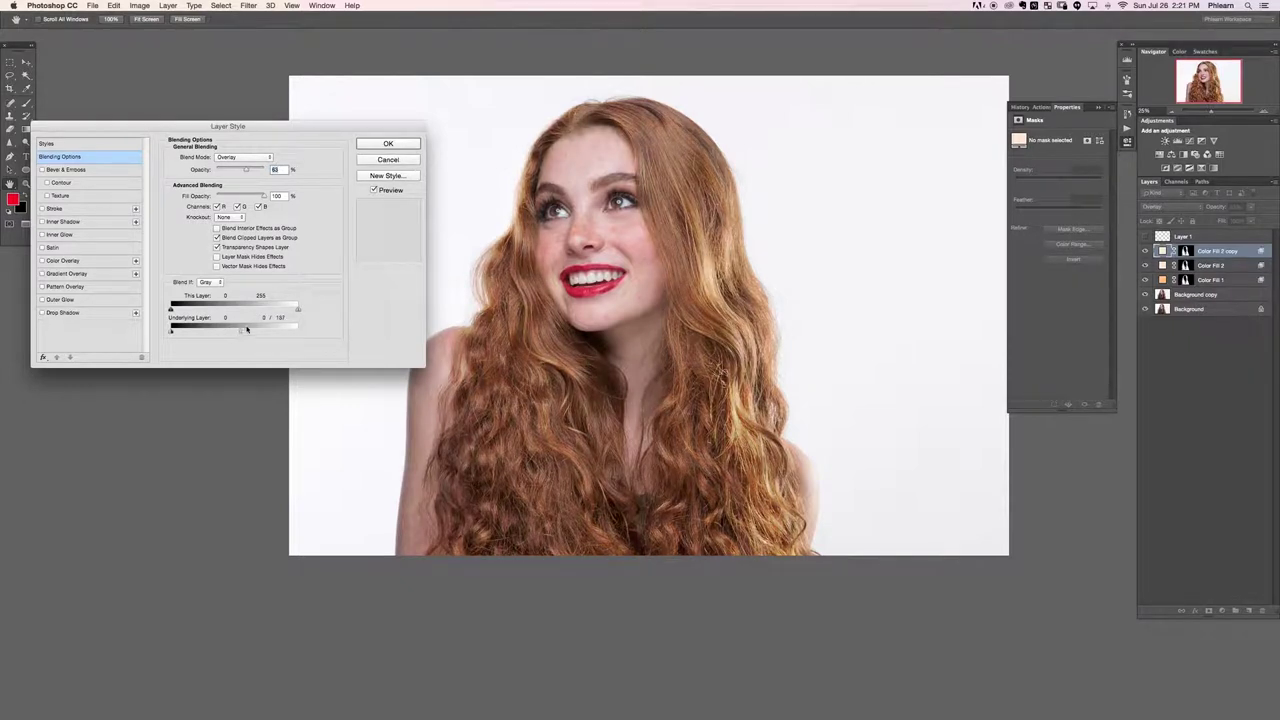
left_click(388, 143)
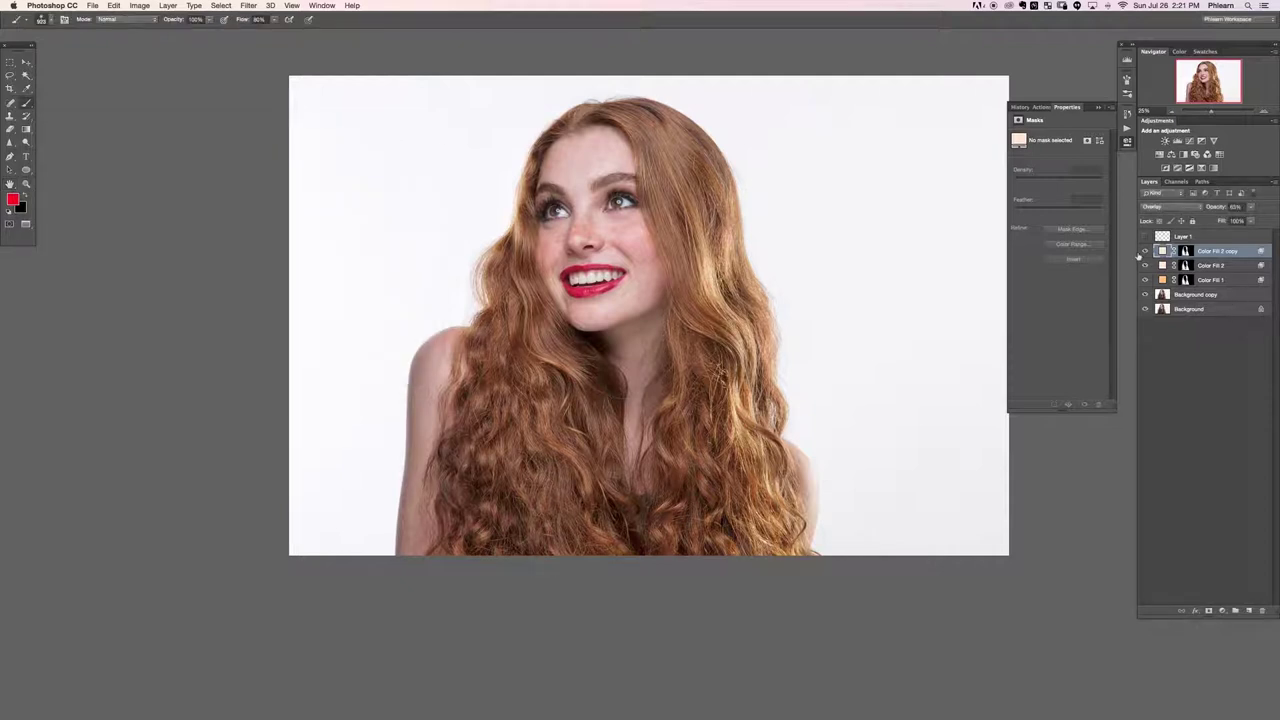
left_click(1145, 251)
left_click(1145, 251)
left_click(1145, 251)
left_click(1145, 251)
Step: Change Color Fill 2 copy's color to a deep orange-red
double_click(1162, 252)
left_click_drag(244, 318, 245, 321)
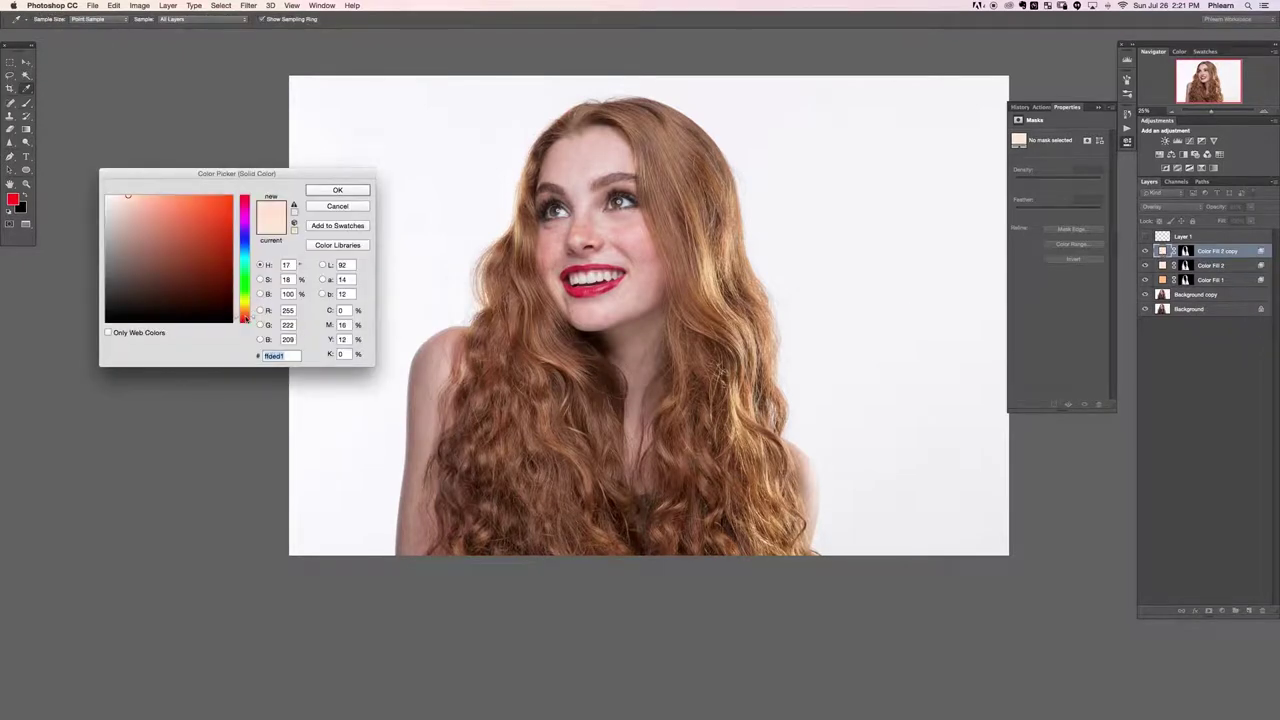
mouse_move(149, 203)
left_mouse_down()
mouse_move(169, 250)
mouse_move(196, 237)
left_mouse_up()
left_click(318, 191)
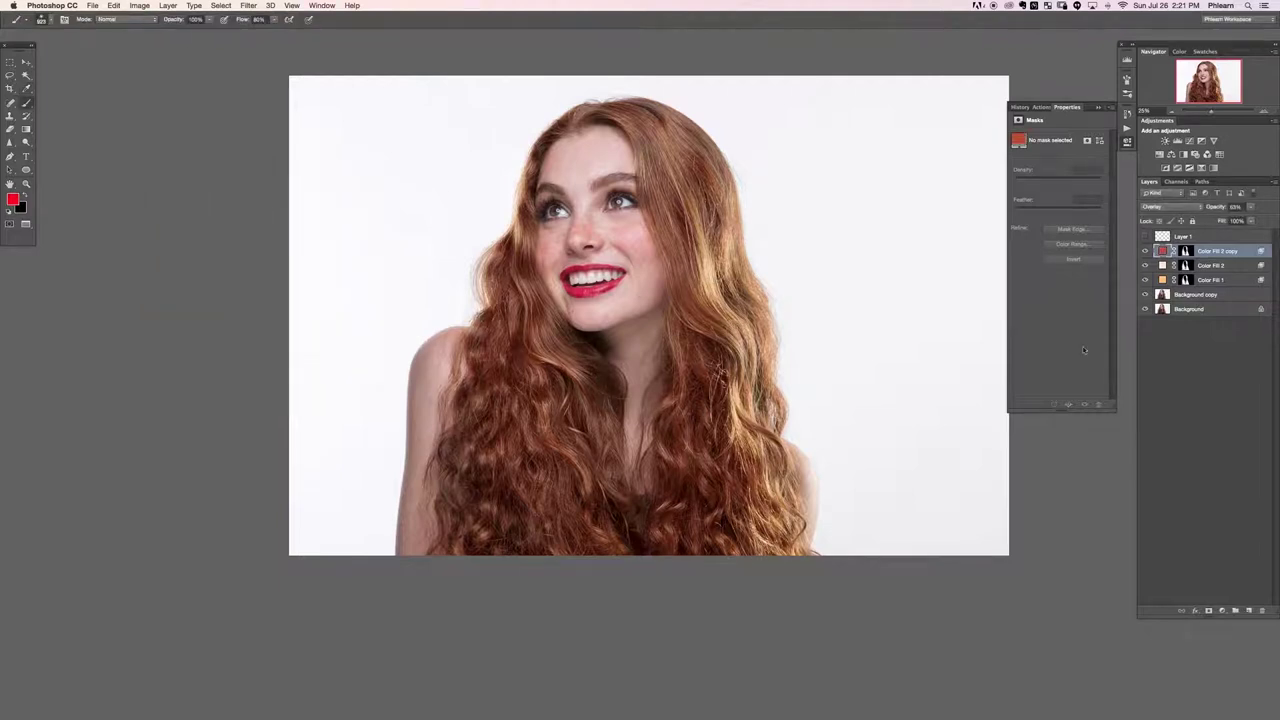
Step: Paint white on Color Fill 2 copy's mask over the hair beside the shoulder and along the crown
left_click(1185, 251)
mouse_move(514, 457)
left_mouse_down()
mouse_move(480, 459)
mouse_move(459, 554)
mouse_move(468, 377)
left_mouse_up()
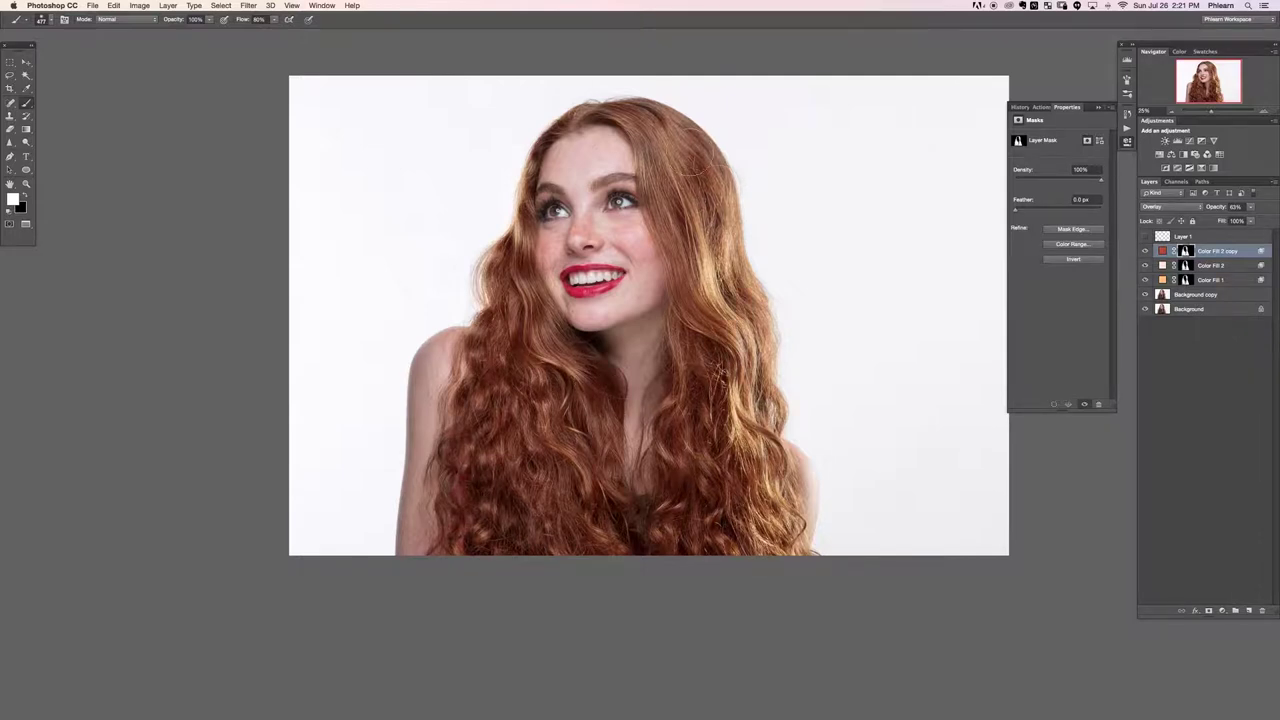
left_click_drag(601, 115, 688, 200)
left_click_drag(604, 148, 591, 148)
Step: Narrow Color Fill 2 copy's underlying-layer highlight blending slightly further and set the layer's opacity to 75%
double_click(1251, 253)
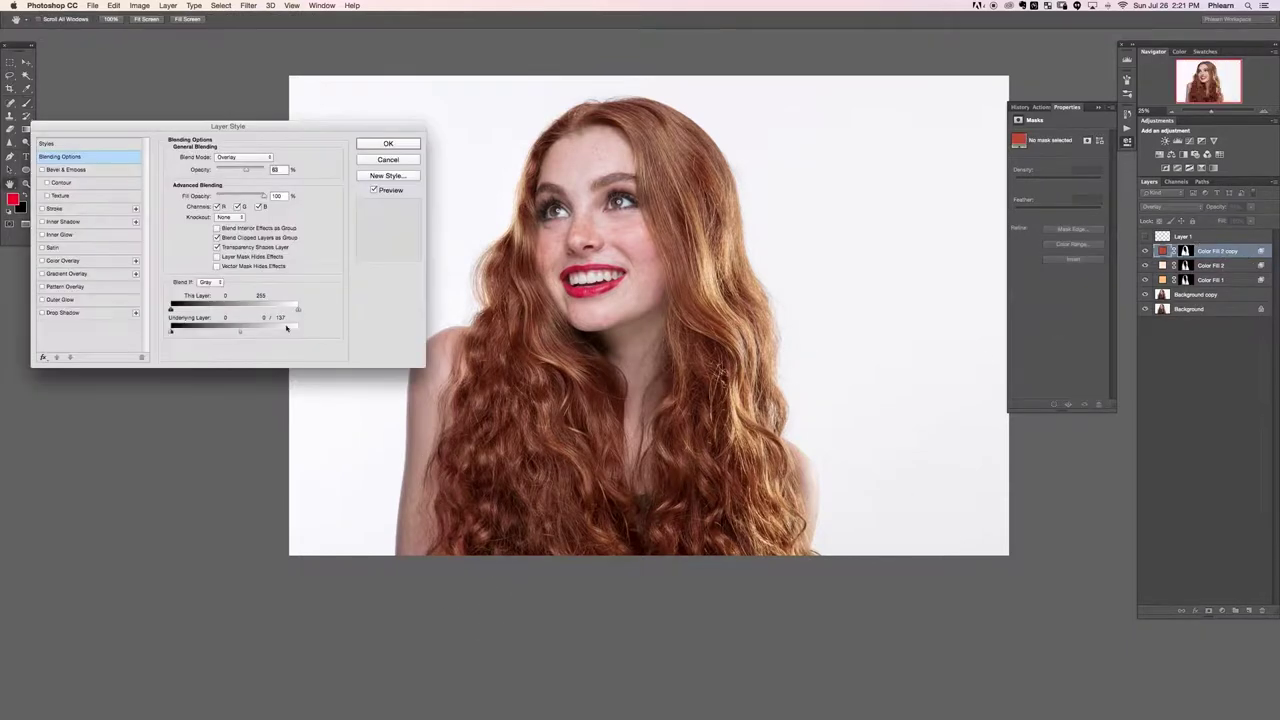
left_click_drag(236, 331, 226, 333)
double_click(275, 169)
type("57")
left_click(388, 143)
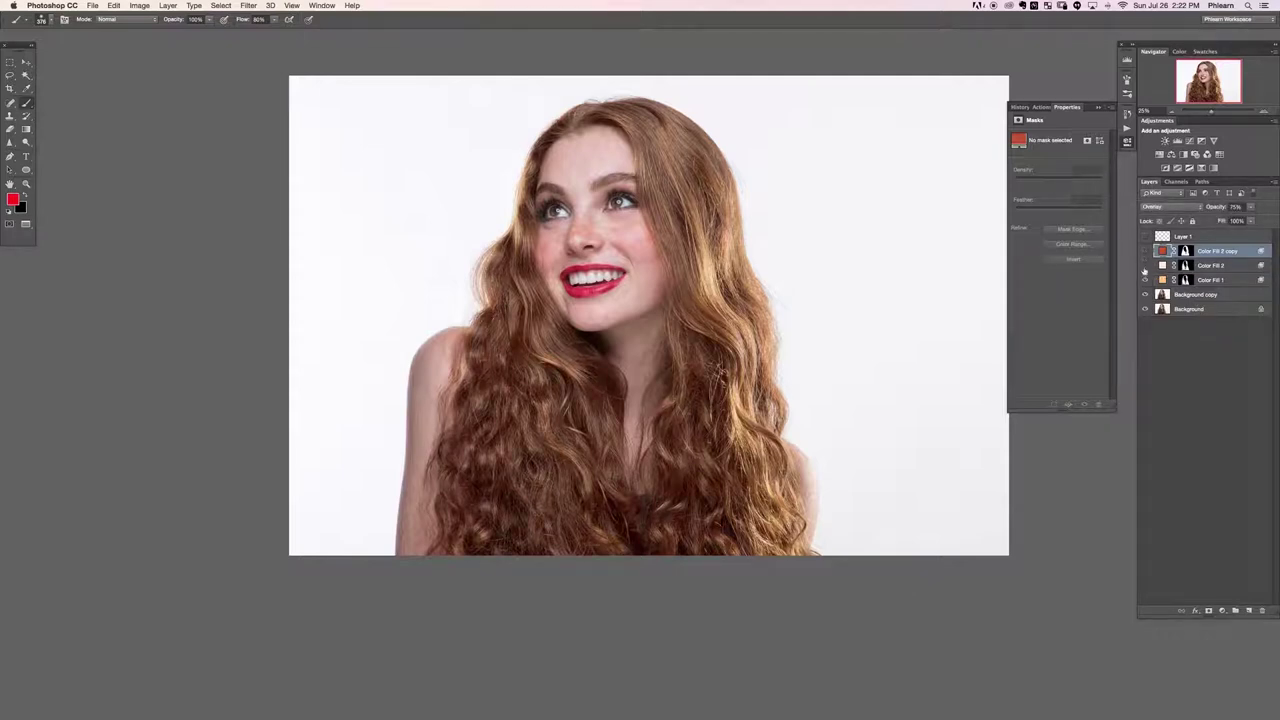
Step: Toggle the three color fill layers off and on to compare each one's contribution to the hair color
mouse_move(1146, 251)
left_mouse_down()
mouse_move(1146, 280)
mouse_move(1146, 251)
left_mouse_up()
left_click(1146, 280)
left_click(1146, 280)
left_click(1147, 267)
left_click(1147, 267)
left_click(1147, 267)
left_click(1147, 267)
left_click(1145, 280)
left_click(1145, 280)
Step: Lower the saturation of Color Fill 1's orange to 40%
double_click(1163, 280)
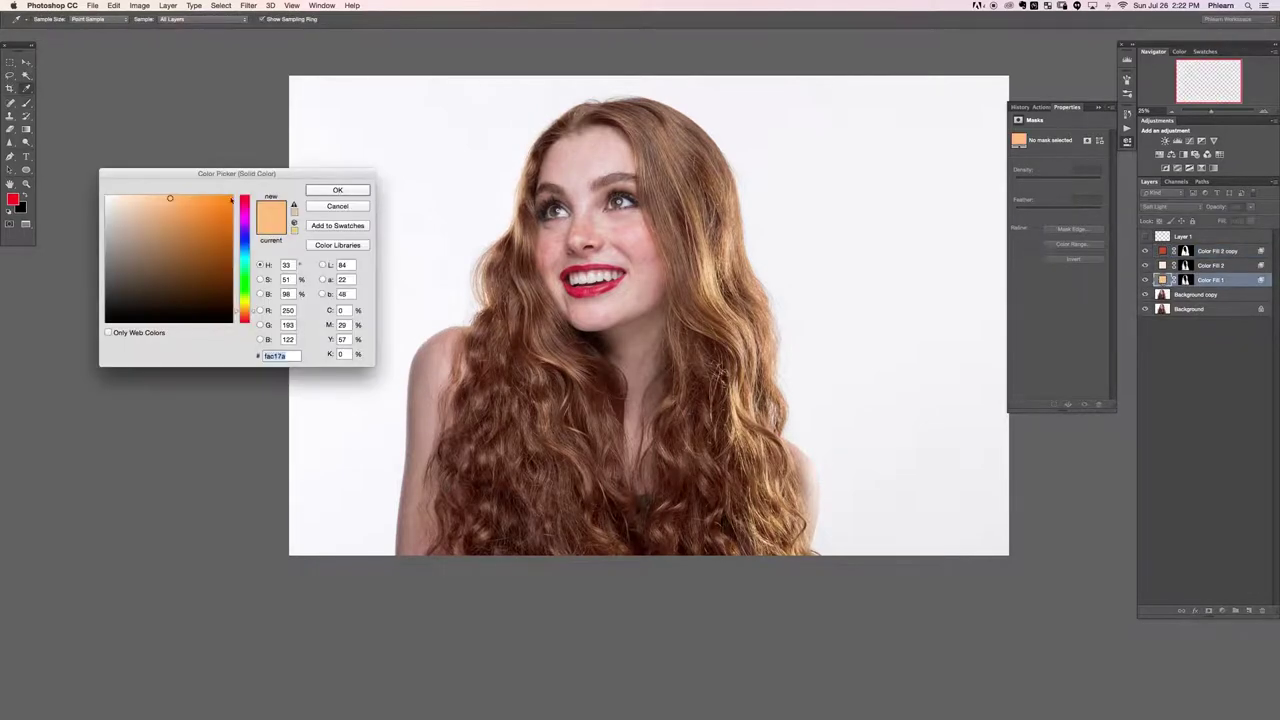
left_click(288, 280)
key("Down")
key("Down")
key("Down")
key("Down")
key("Down")
key("Down")
key("Down")
key("Down")
key("Down")
key("Down")
key("Down")
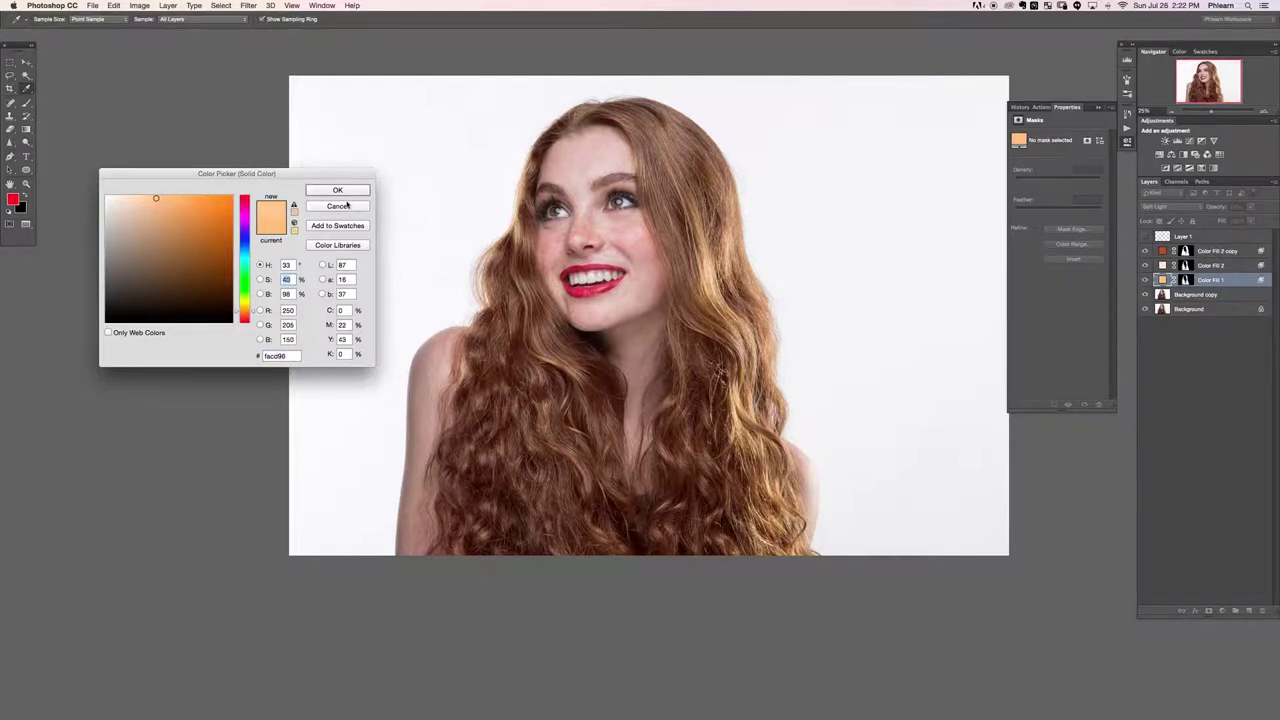
left_click(351, 191)
key("b")
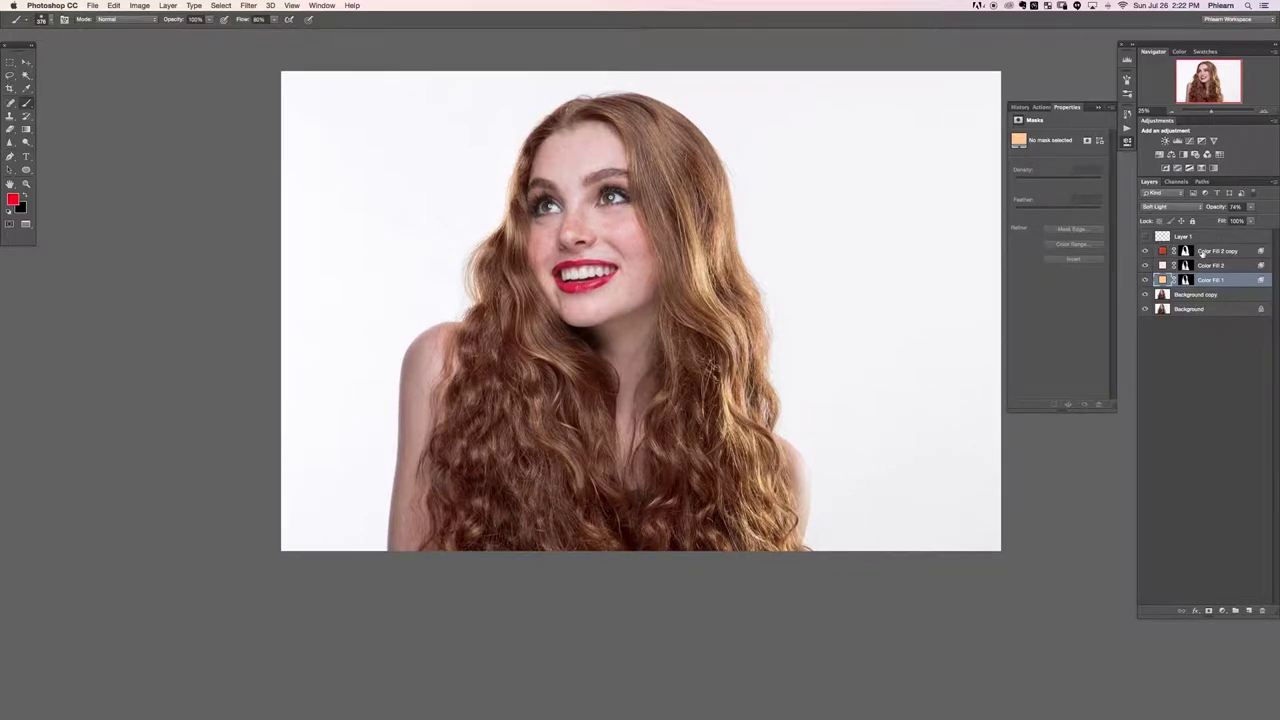
Step: Select Color Fill 2 copy, and show the handwritten notes on Layer 1 to review the planned edits before hiding them again
left_click(1206, 251)
left_click(1145, 237)
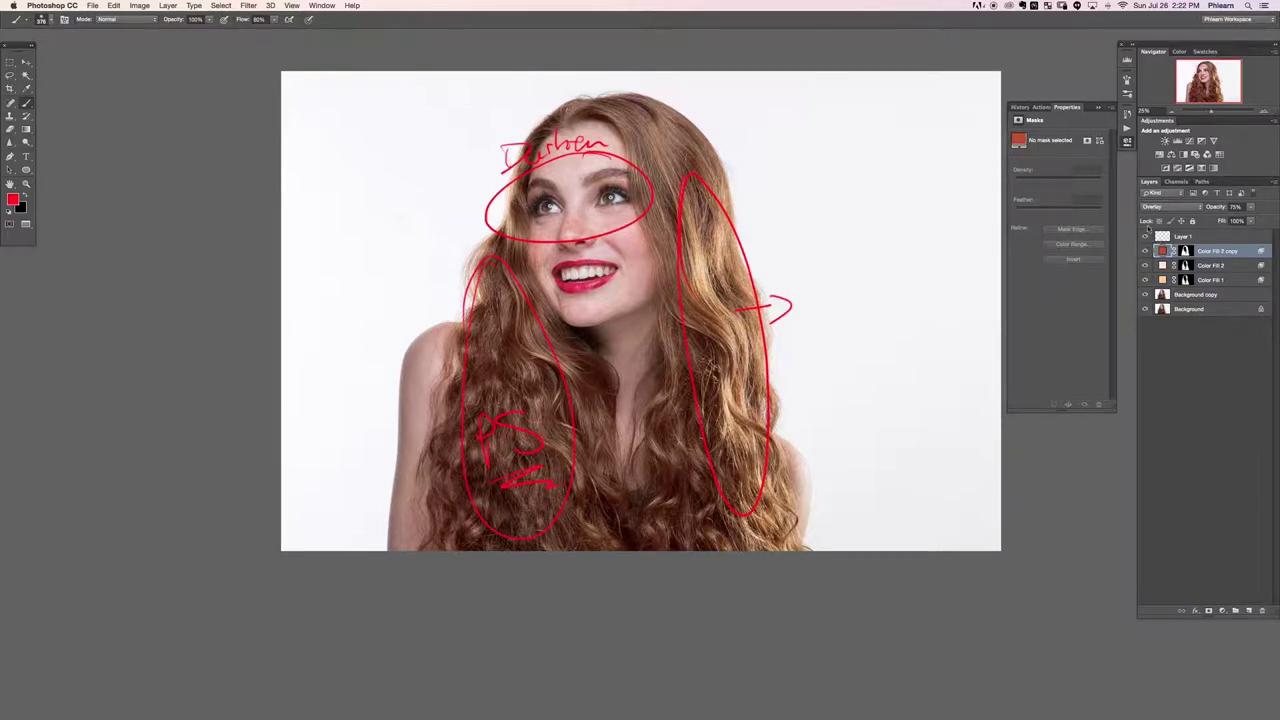
left_click(1145, 236)
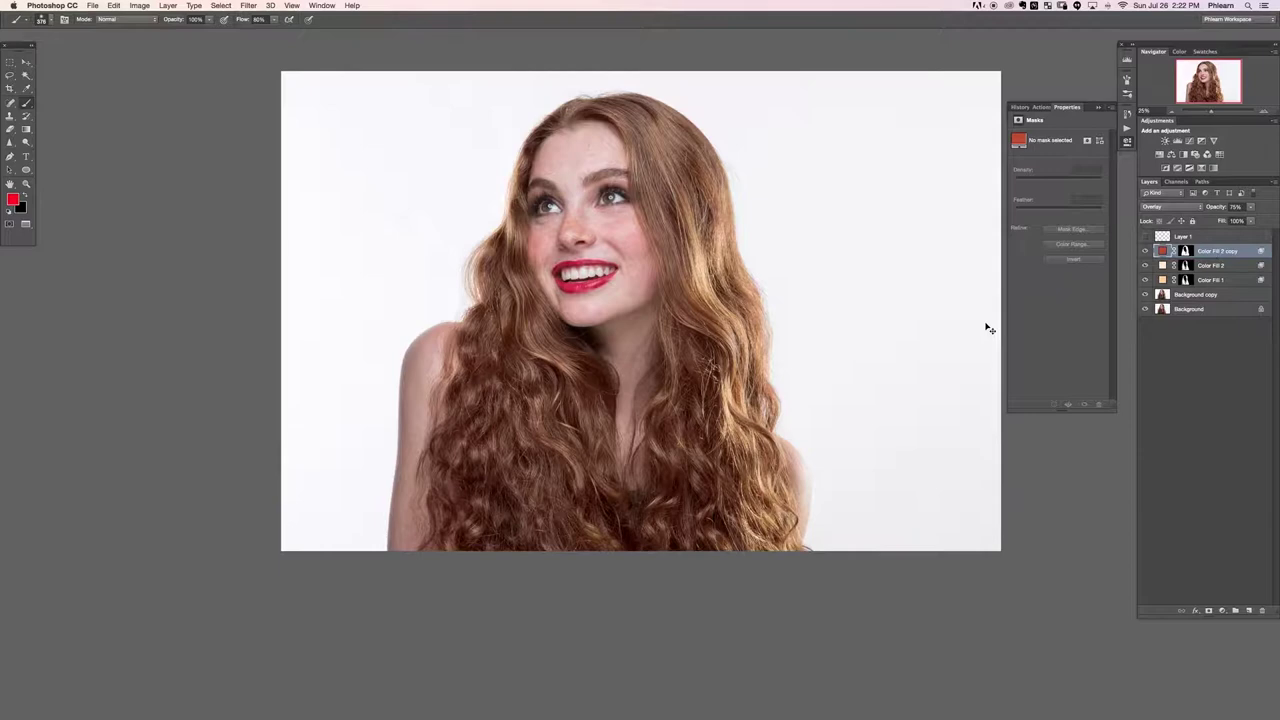
Step: Add a reddish-brown Solid Color fill layer above Color Fill 2 copy and set its blend mode to Multiply
key("super+plus")
key("super+plus")
key("super+plus")
left_click_drag(606, 244, 648, 491)
scroll(647, 491, "up", 2)
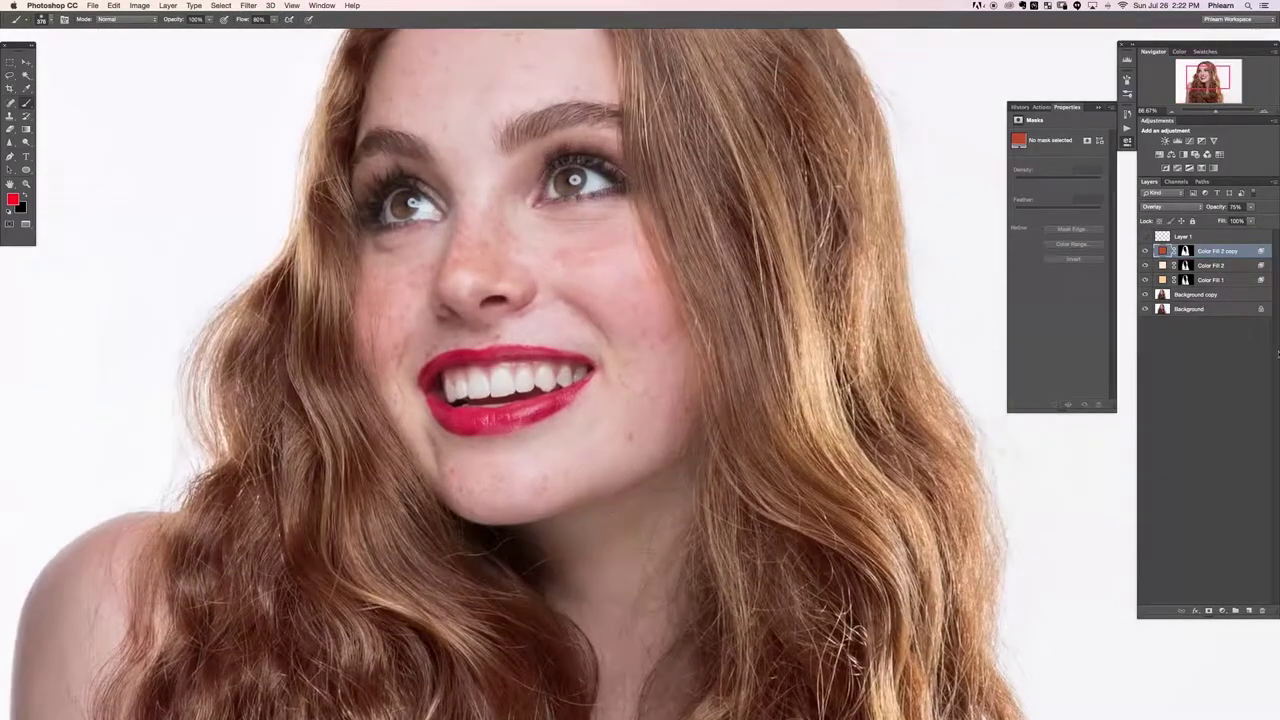
left_click(1222, 610)
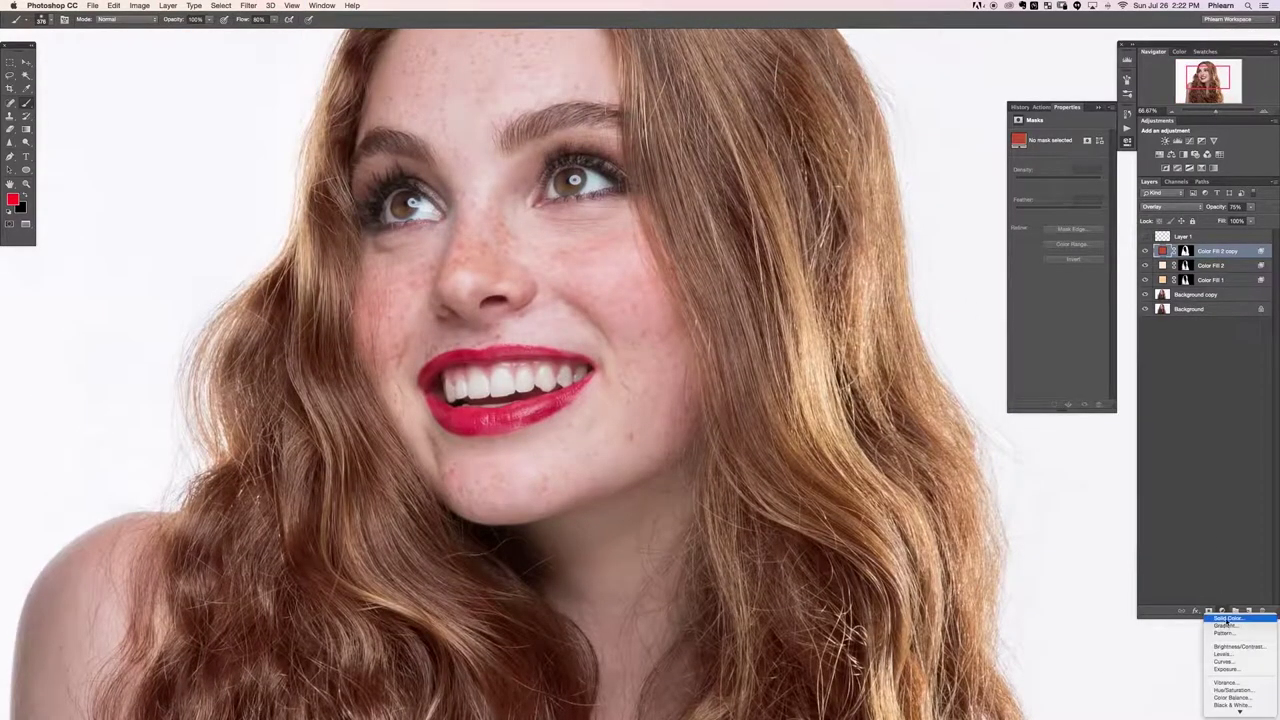
left_click(1227, 619)
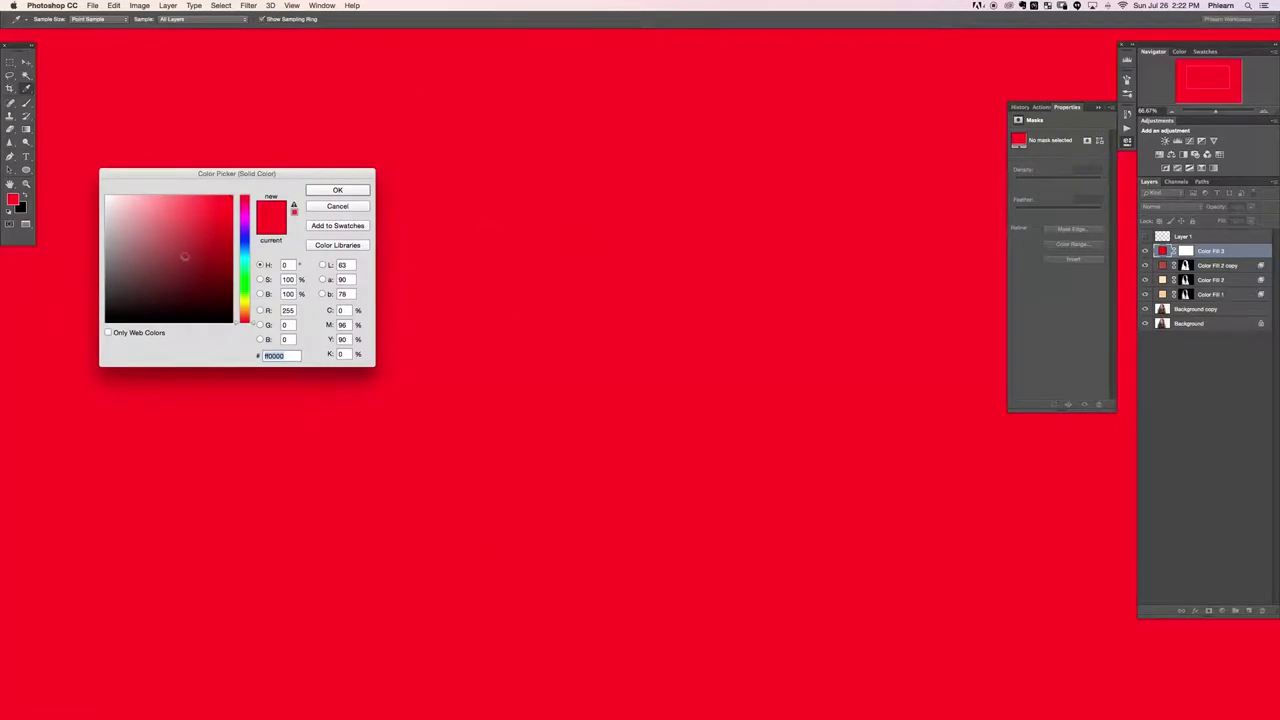
left_click_drag(176, 214, 163, 219)
left_click_drag(248, 321, 248, 315)
left_click(176, 244)
left_click(337, 190)
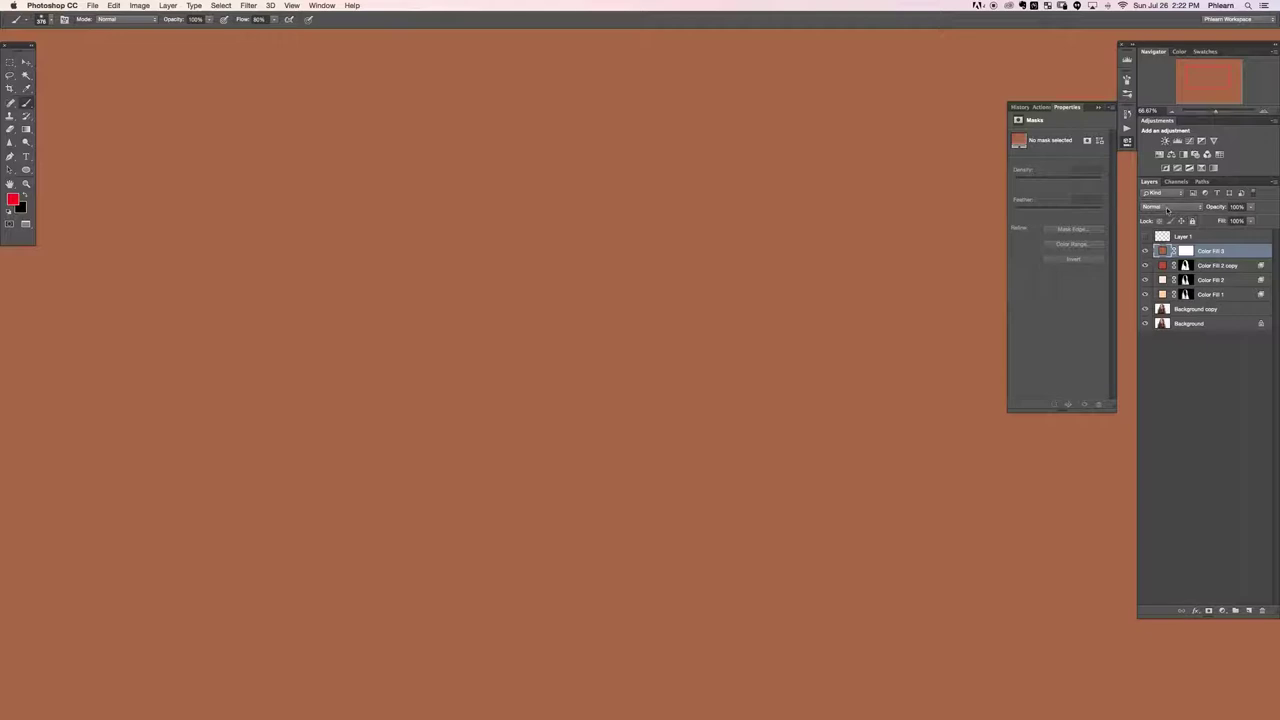
left_click(1166, 208)
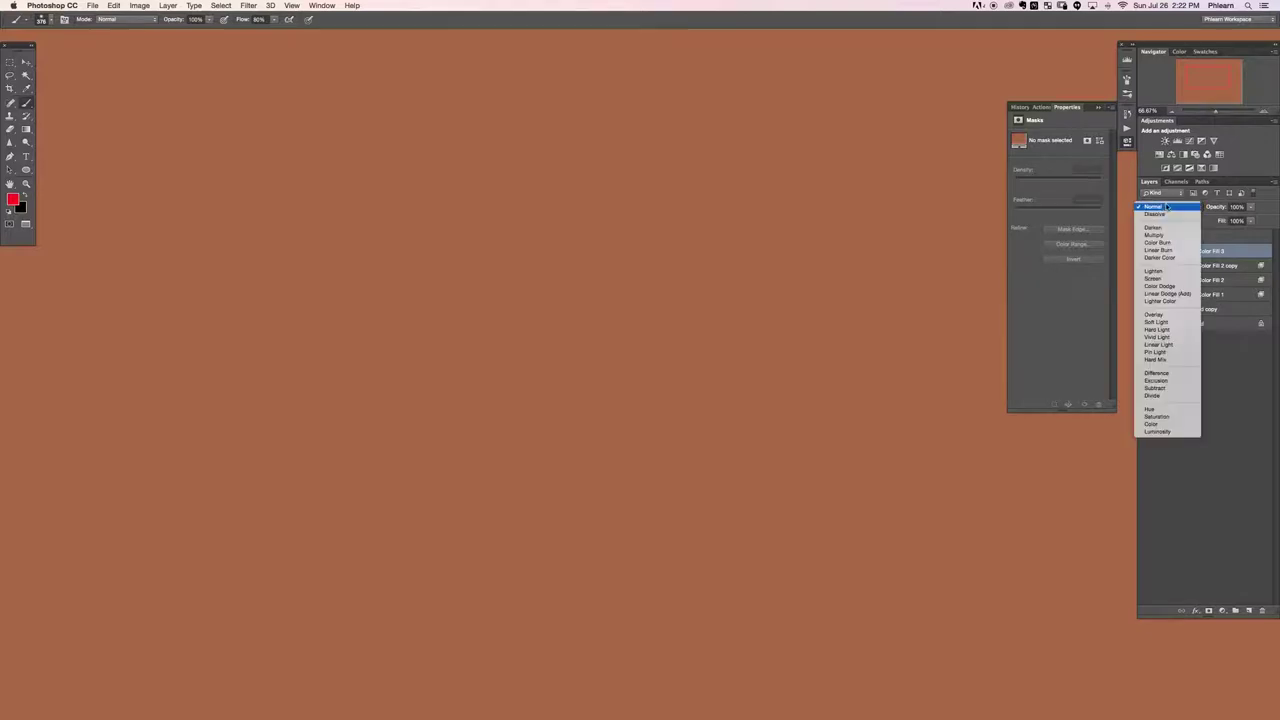
left_click(1166, 235)
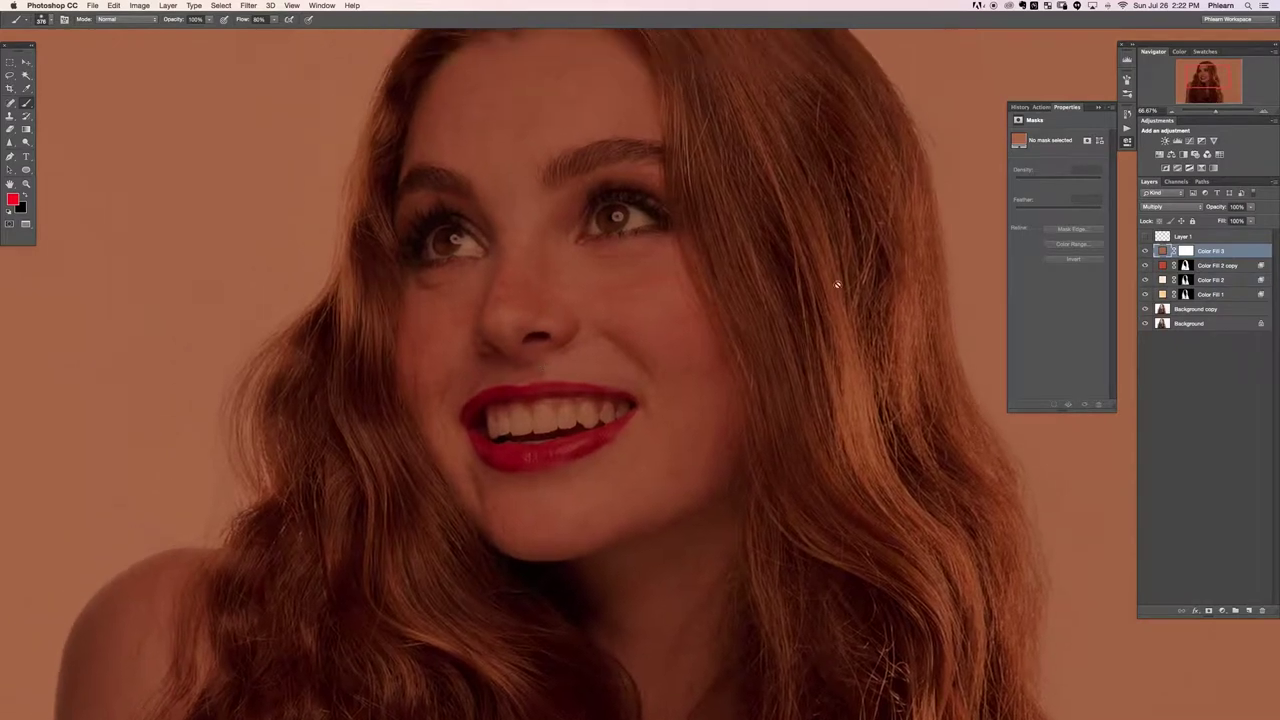
Step: Split Color Fill 3's underlying-layer highlight blending to about 77 / 225, and compare the image with the layer off and on
double_click(1240, 254)
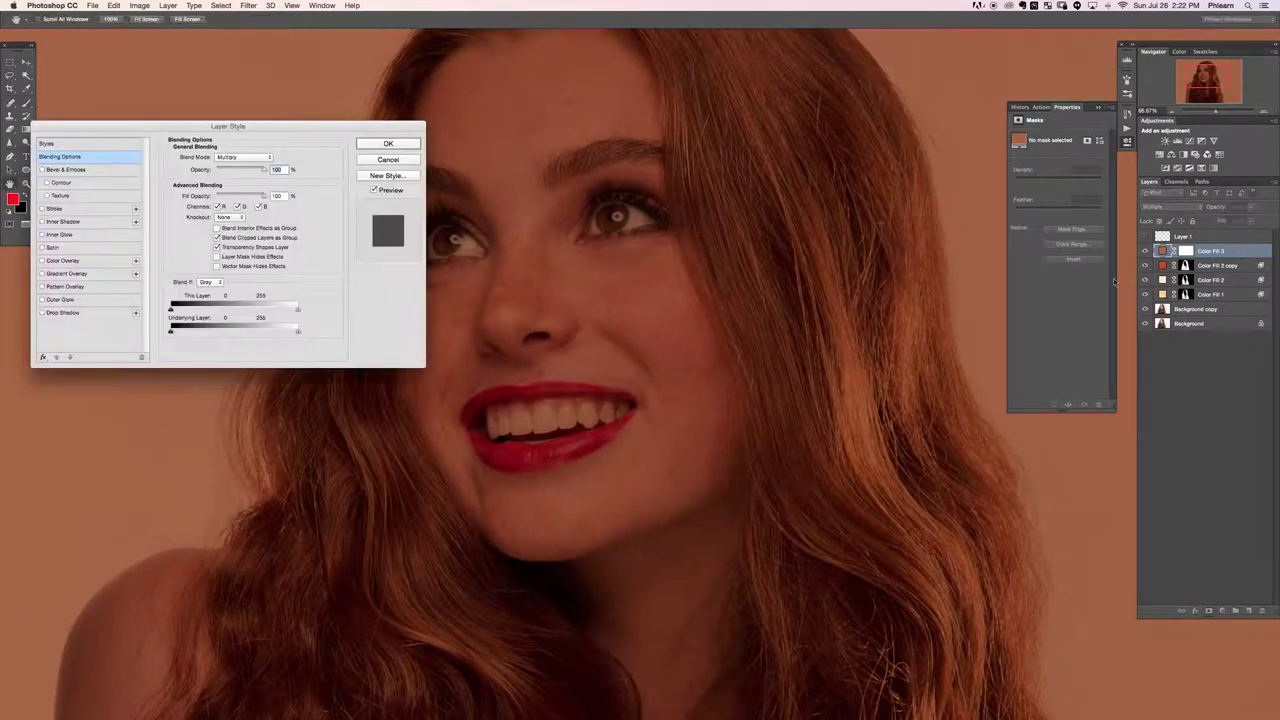
left_click_drag(291, 329, 214, 332)
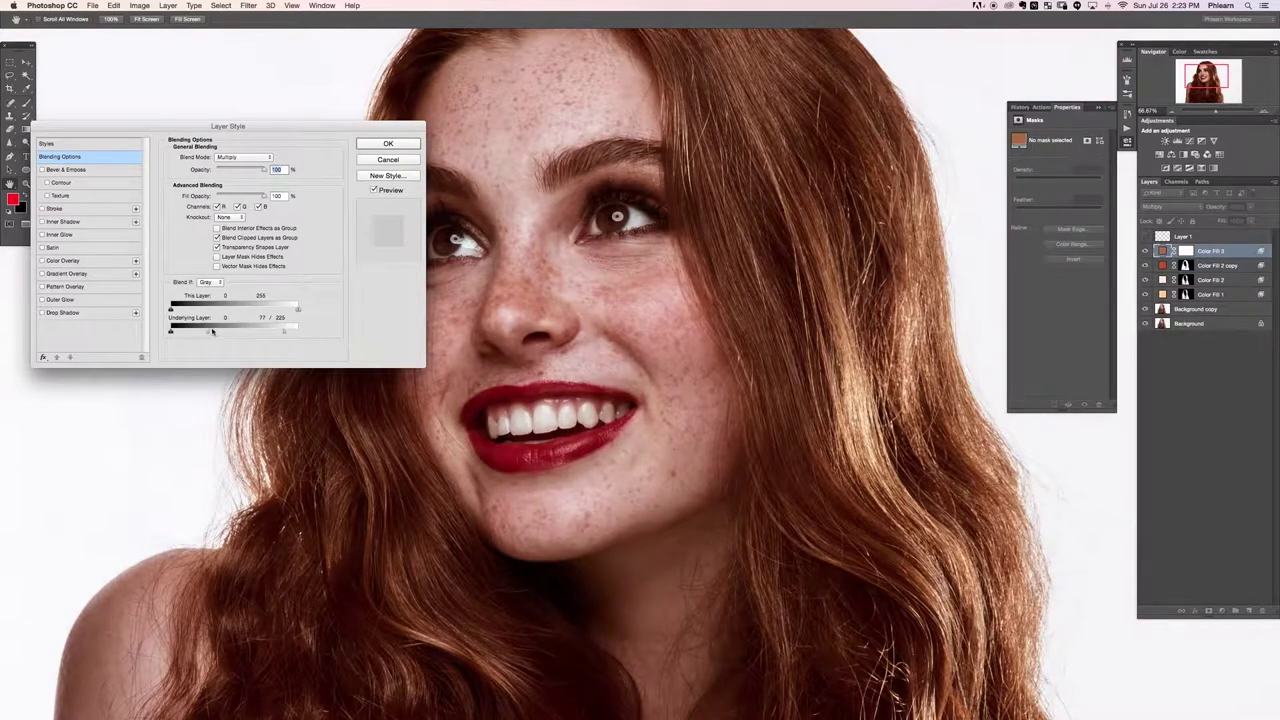
left_click(388, 145)
key("b")
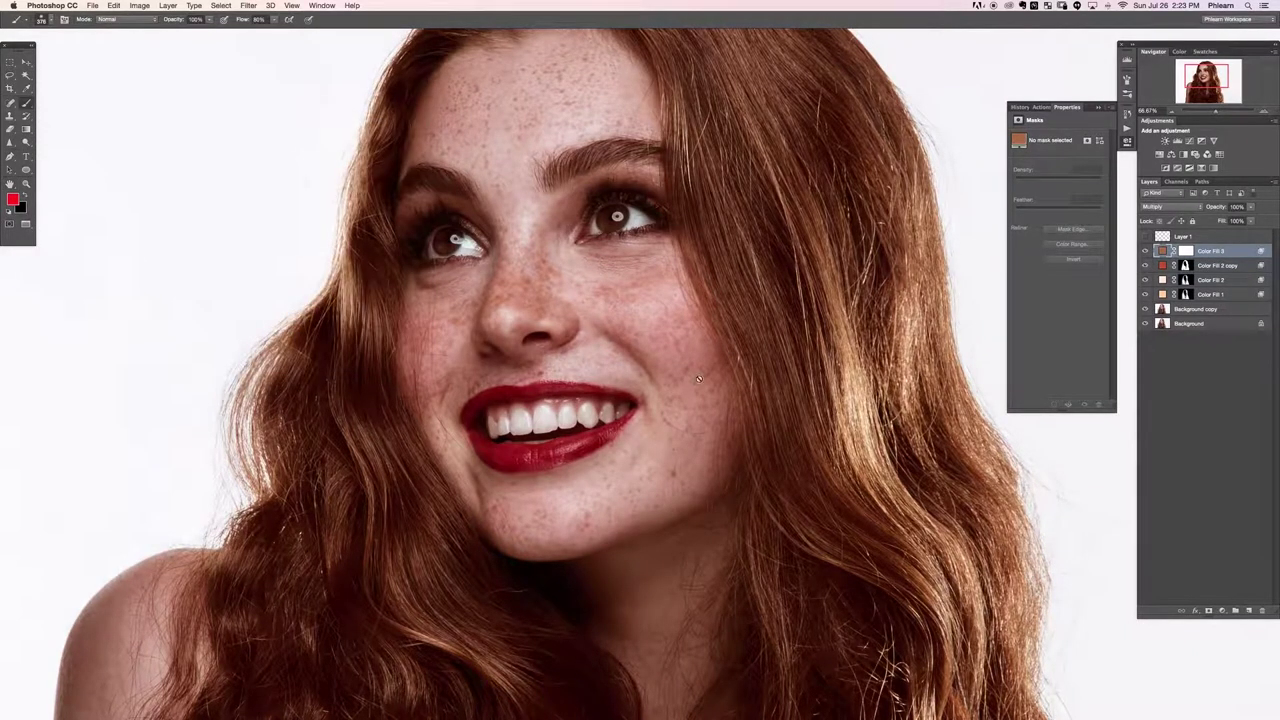
scroll(745, 380, "up", 2)
left_click(1145, 251)
left_click(1145, 251)
left_click(1145, 251)
left_click(1145, 251)
Step: Invert Color Fill 3's mask to black to hide the darkening, with white as the foreground color
left_click(1186, 251)
key("d")
key("super+i")
Step: Paint white on Color Fill 3's mask over both eyebrows to darken them
key("super+1")
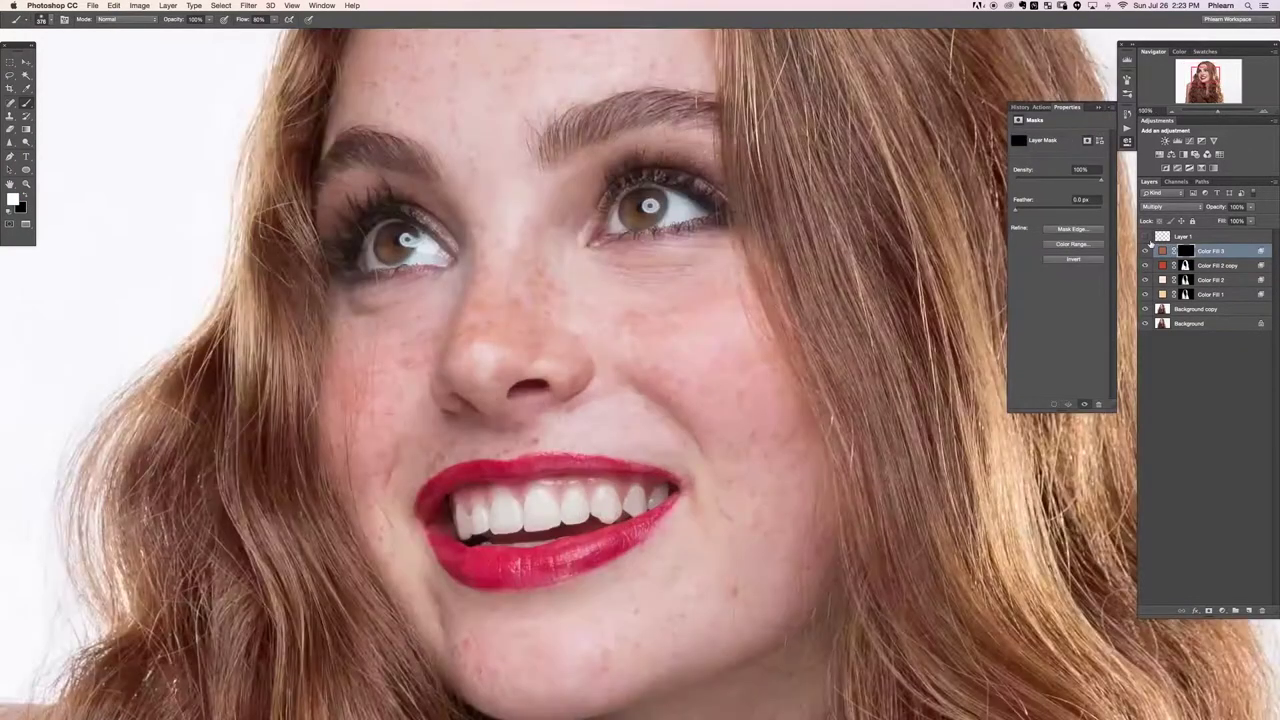
scroll(614, 214, "up", 5)
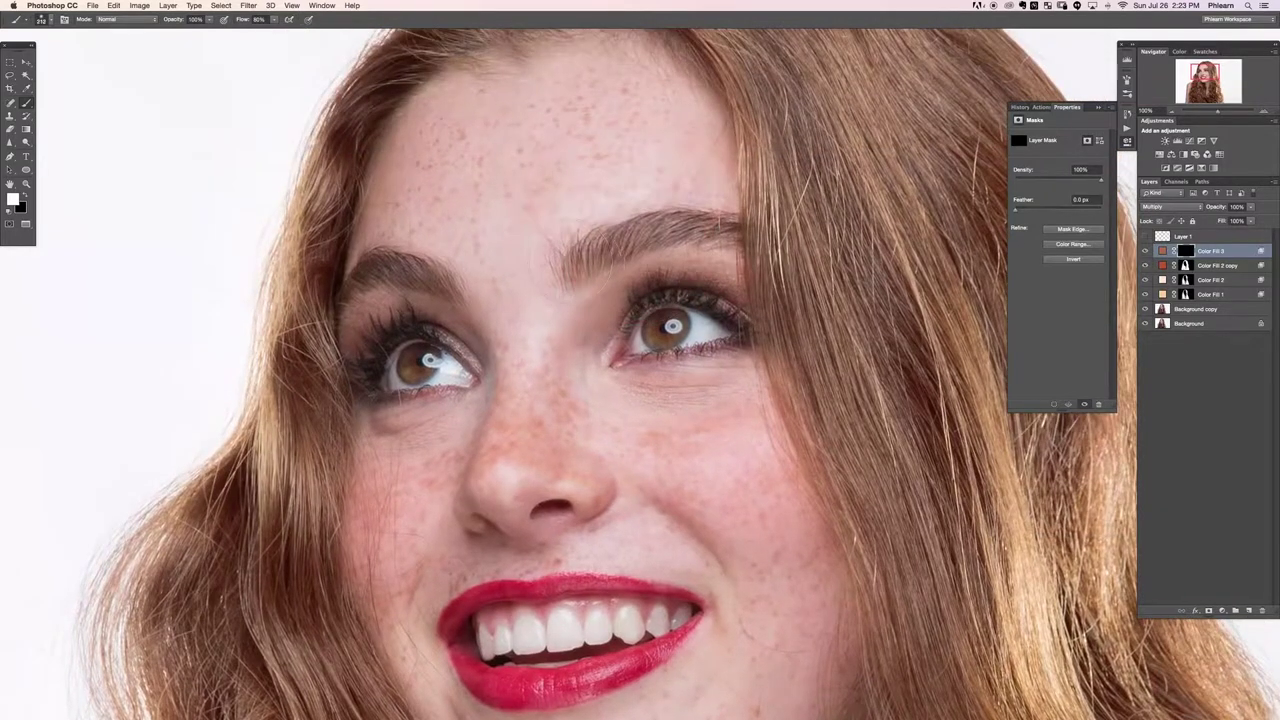
mouse_move(575, 265)
left_mouse_down()
mouse_move(655, 225)
mouse_move(720, 222)
mouse_move(715, 232)
left_mouse_up()
mouse_move(448, 288)
left_mouse_down()
mouse_move(432, 272)
mouse_move(390, 270)
left_mouse_up()
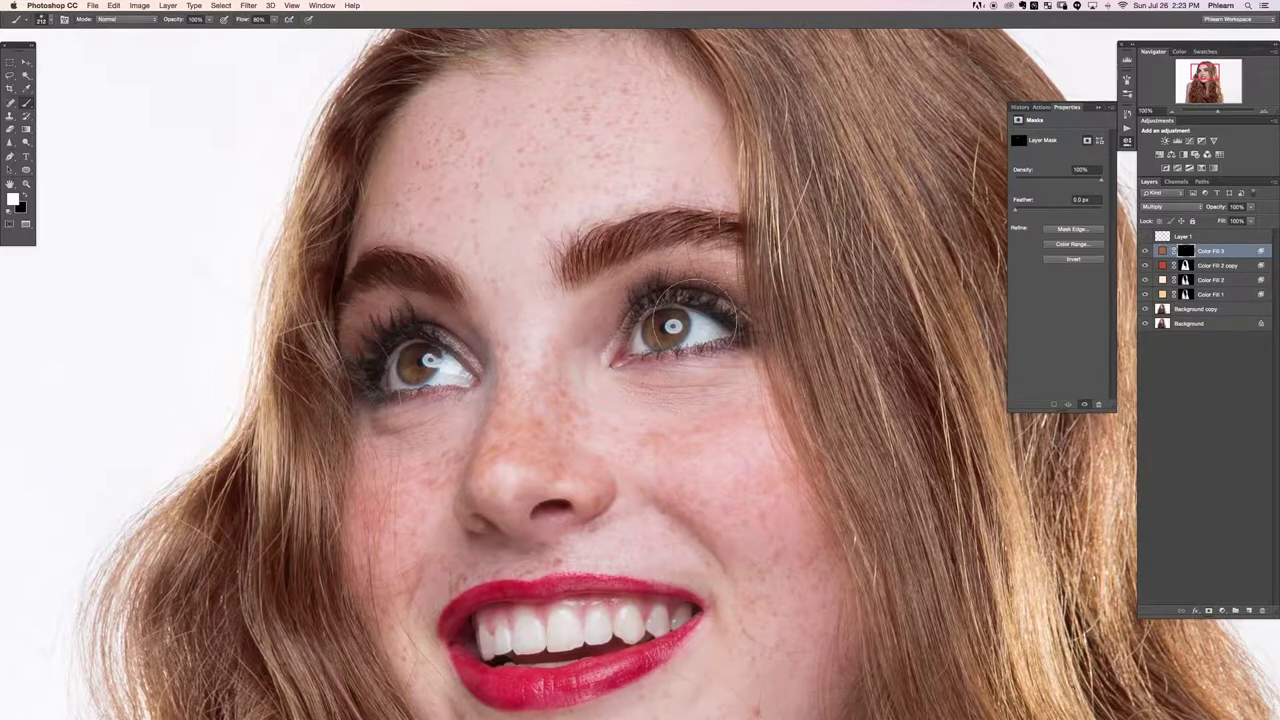
Step: Paint white on Color Fill 3's mask with a smaller brush to darken the upper eyelashes
key("bracketleft")
key("bracketleft")
key("bracketleft")
key("bracketleft")
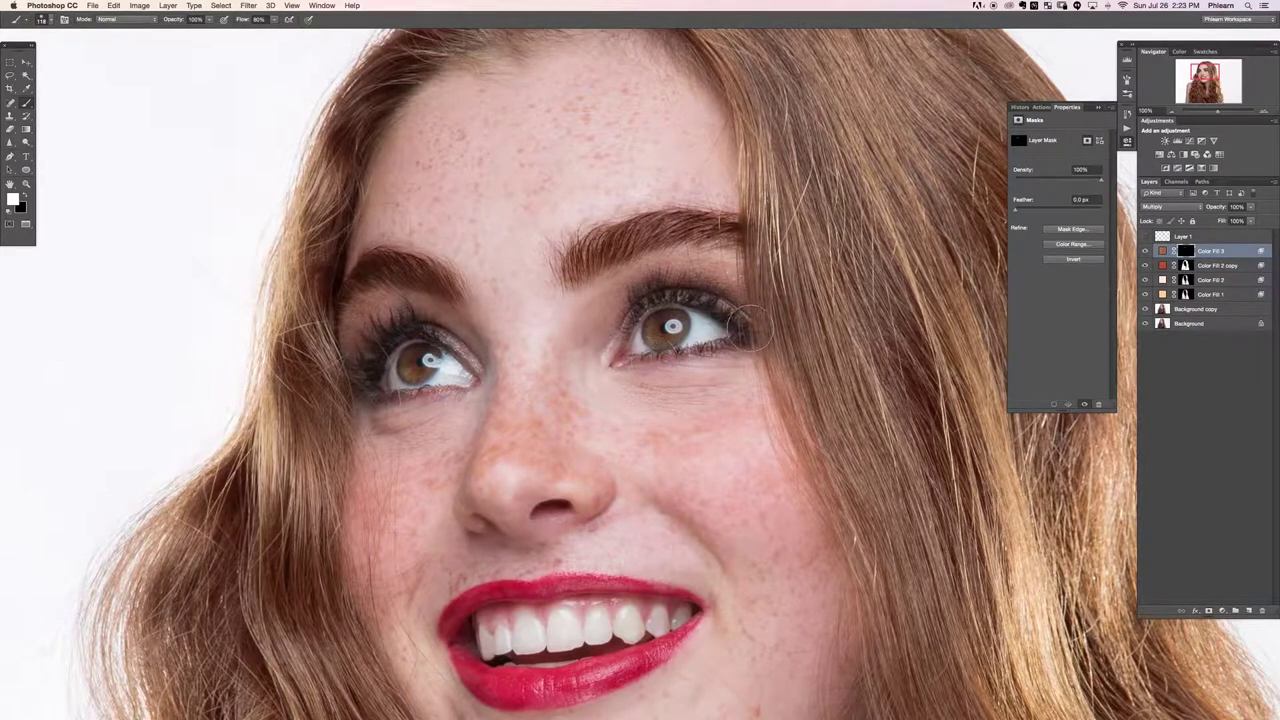
left_click_drag(641, 300, 728, 302)
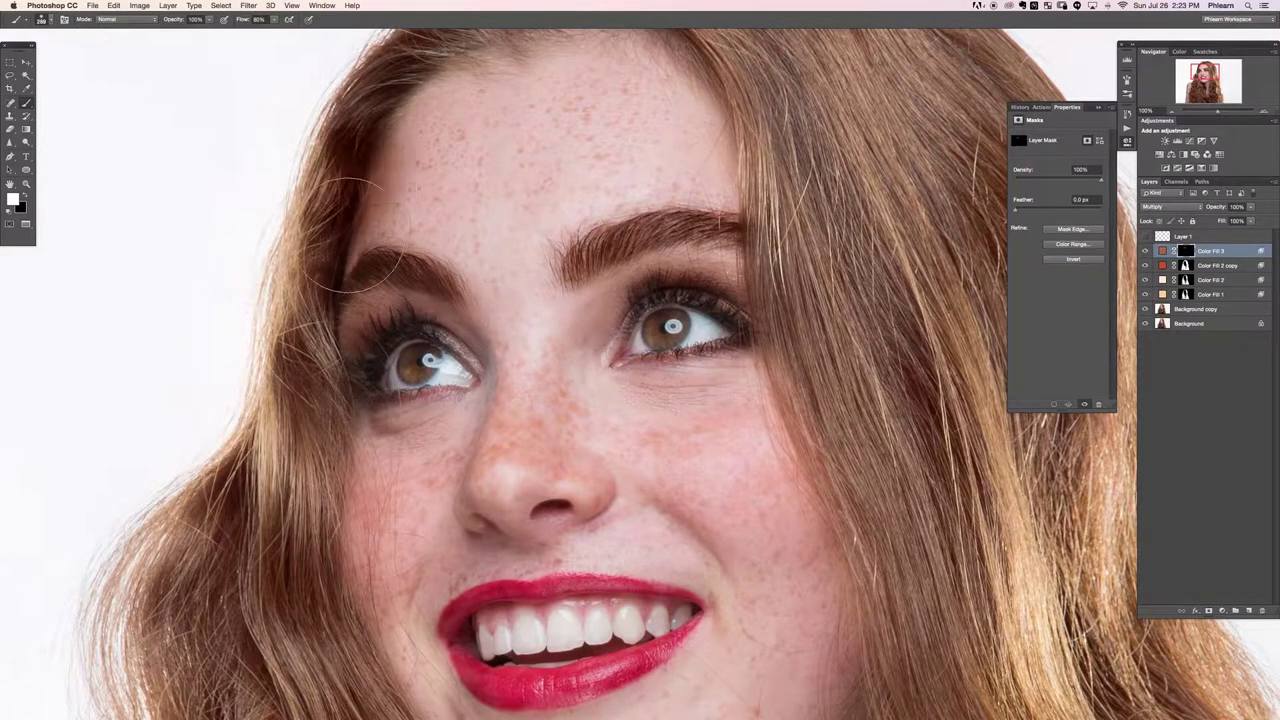
Step: Try painting the Color Fill 3 darkening across the forehead, undoing each stroke
mouse_move(492, 130)
left_mouse_down()
mouse_move(563, 180)
mouse_move(612, 95)
left_mouse_up()
key("super+z")
mouse_move(540, 130)
left_mouse_down()
mouse_move(530, 203)
mouse_move(652, 117)
left_mouse_up()
key("super+z")
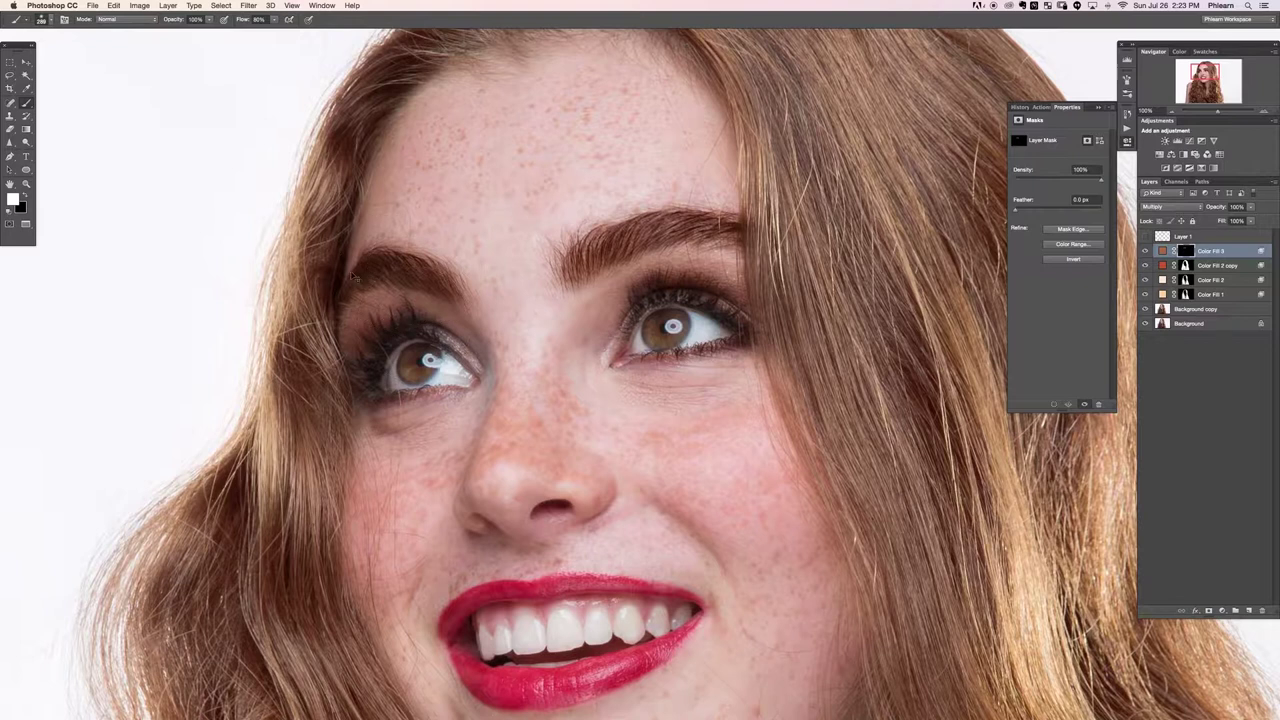
Step: Compare the whole portrait with Color Fill 3 off and on, and make black the foreground color
key("super+minus")
key("super+minus")
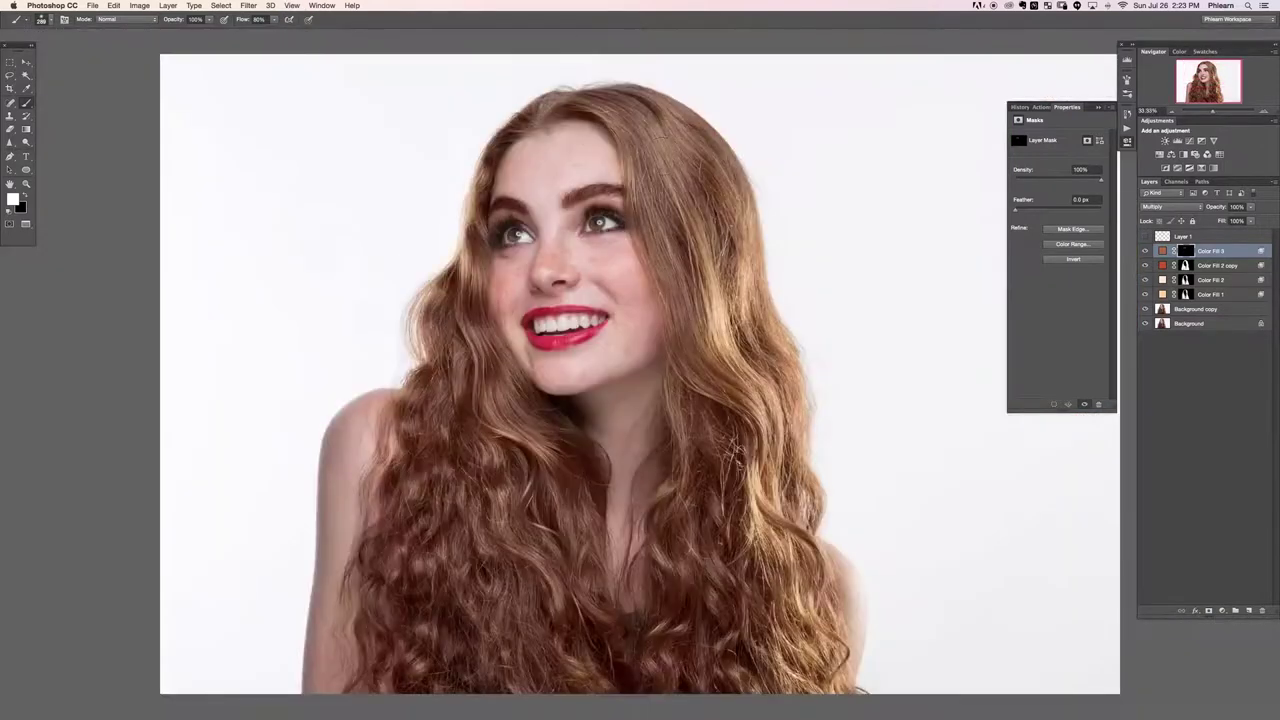
left_click(1146, 250)
left_click(1146, 250)
left_click(1146, 250)
left_click(1146, 250)
key("x")
left_click_drag(494, 275, 497, 279)
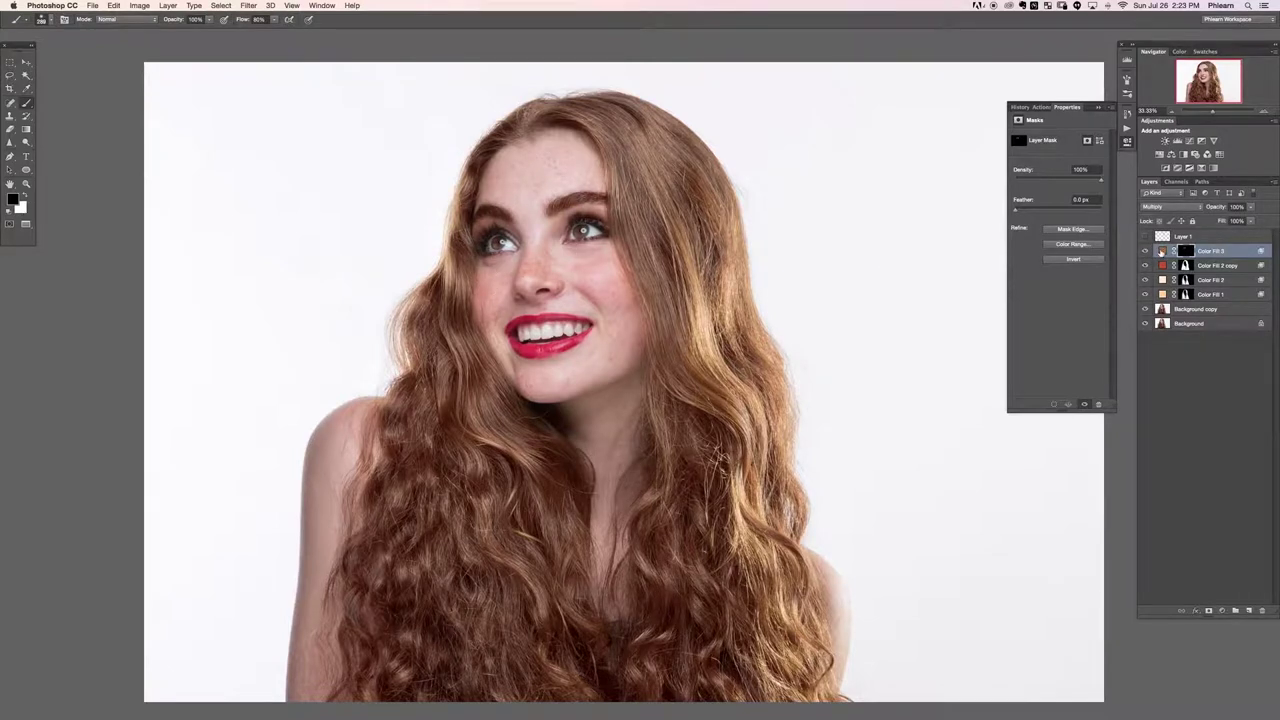
Step: Shift Color Fill 3's color to a yellower brown around hue 38, and compare the image with the layer off and on
double_click(1161, 250)
mouse_move(174, 245)
left_mouse_down()
mouse_move(137, 253)
mouse_move(157, 298)
left_mouse_up()
mouse_move(155, 267)
left_mouse_down()
mouse_move(156, 196)
mouse_move(139, 243)
mouse_move(148, 222)
left_mouse_up()
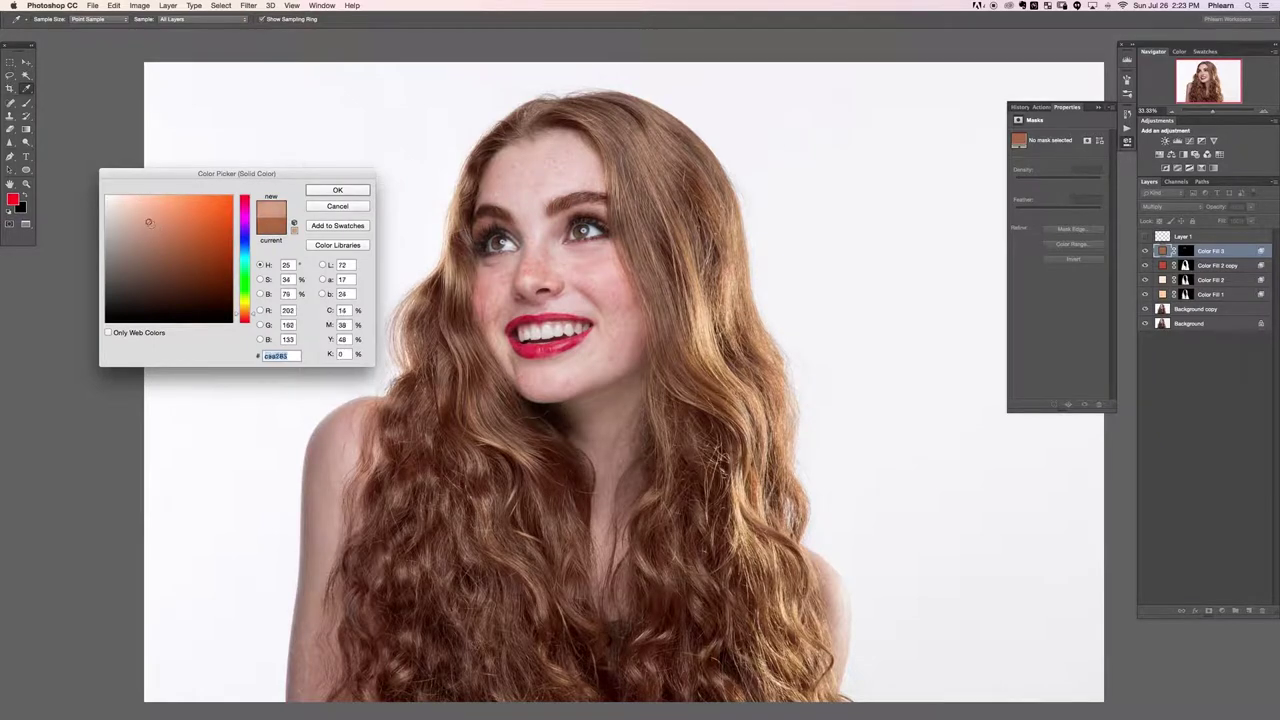
left_click_drag(249, 316, 249, 311)
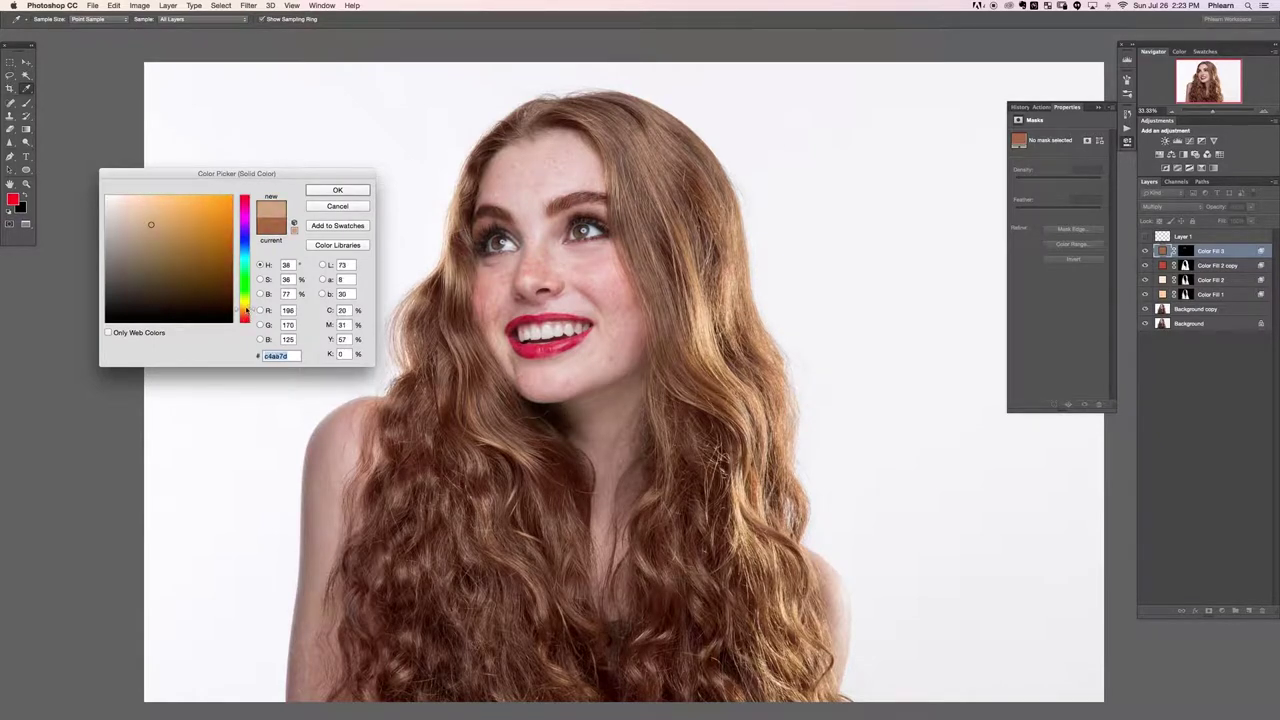
mouse_move(160, 244)
left_mouse_down()
mouse_move(199, 228)
mouse_move(154, 236)
left_mouse_up()
left_click(350, 192)
left_click(1145, 251)
left_click(1145, 251)
left_click(1145, 251)
left_click(1145, 251)
Step: Mute Color Fill 3's color to a gray-brown of about #8b8170, and check the image with the layer off and on
double_click(1162, 251)
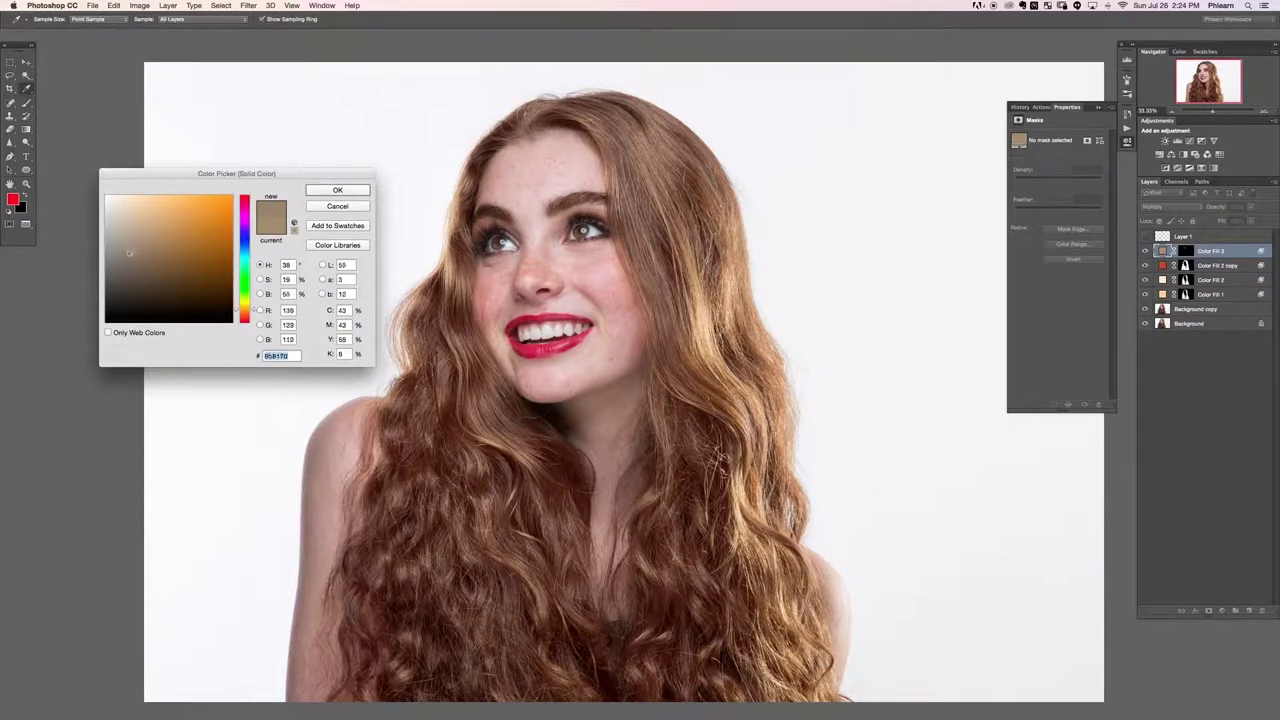
left_click(338, 191)
left_click(1145, 251)
left_click(1145, 251)
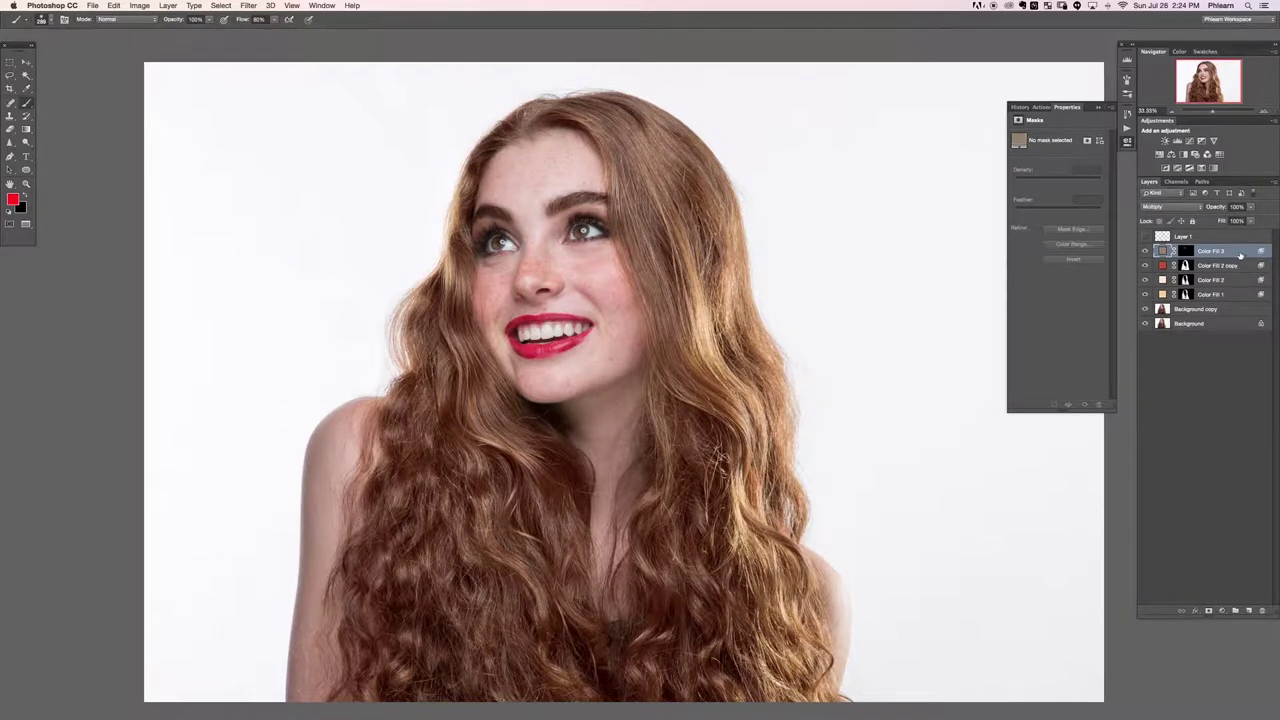
Step: Lower Color Fill 3's opacity slightly, keeping its blending options, and compare the eyebrows with the layer off and on
double_click(1240, 253)
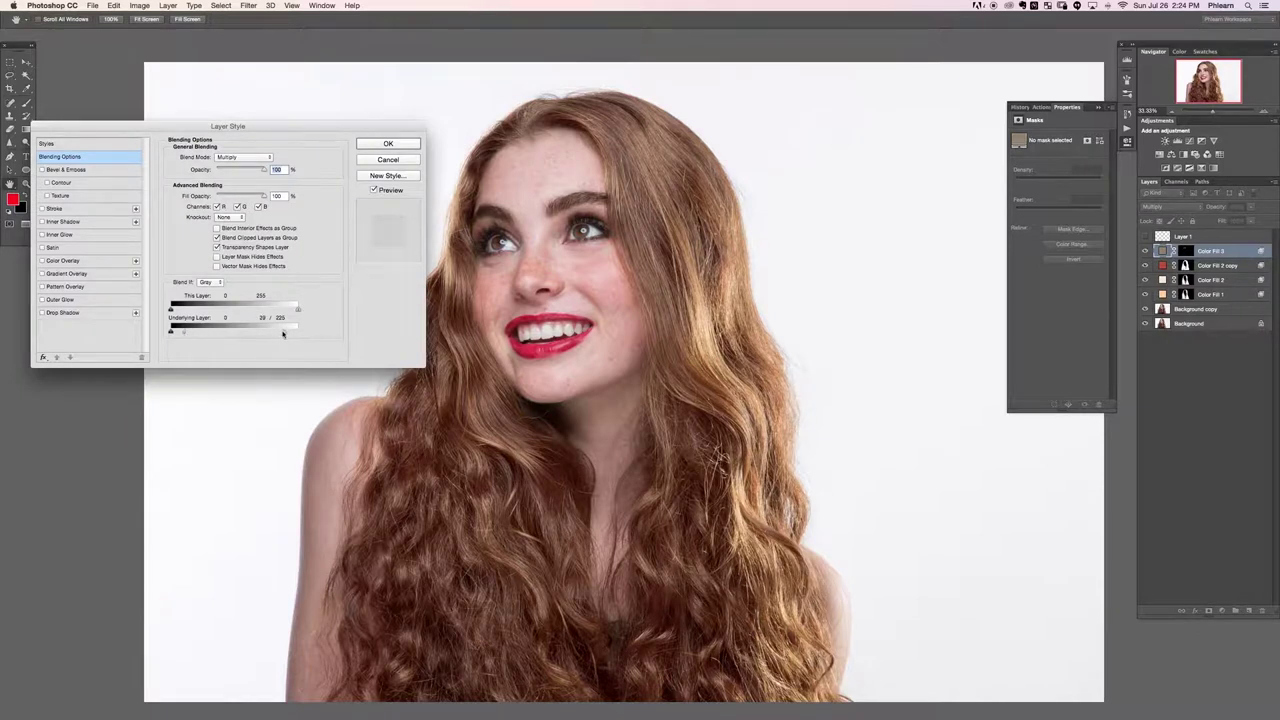
left_click(403, 160)
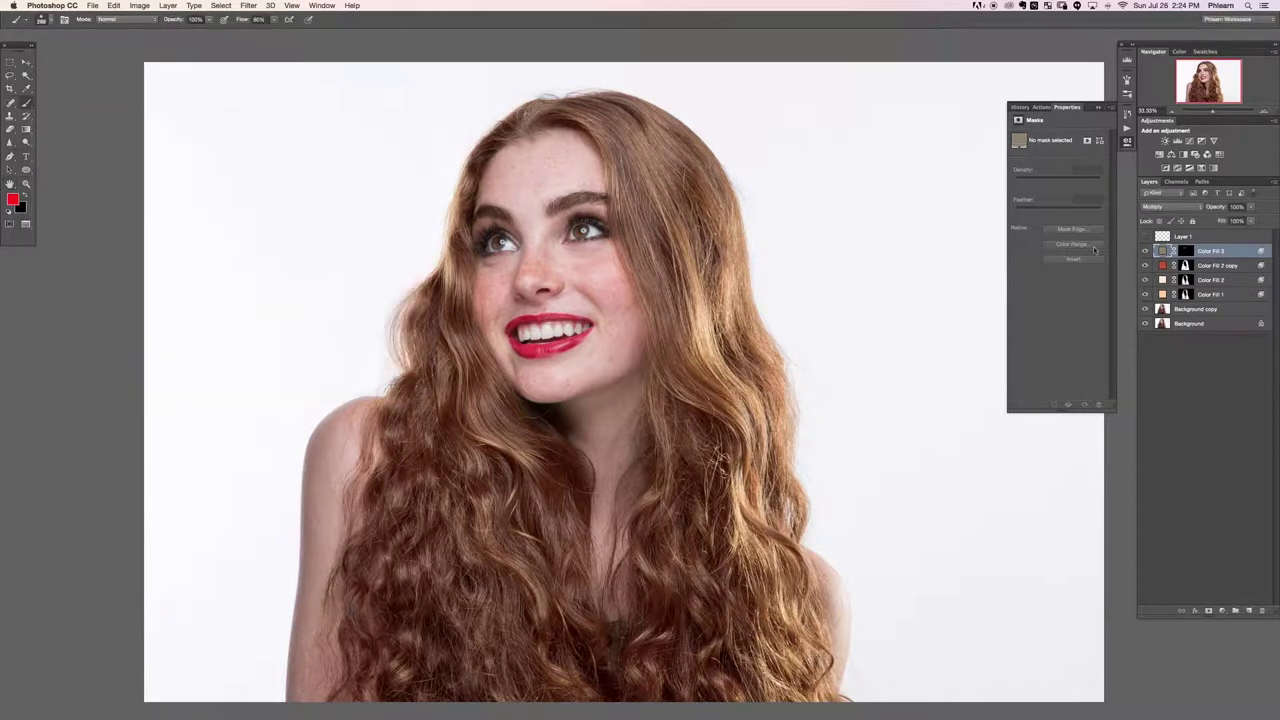
left_click(1146, 251)
left_click(1146, 251)
left_click(1146, 251)
left_click(1146, 251)
left_click(1146, 251)
left_click(1146, 251)
left_click(1146, 251)
left_click(1146, 251)
scroll(615, 458, "down", 2)
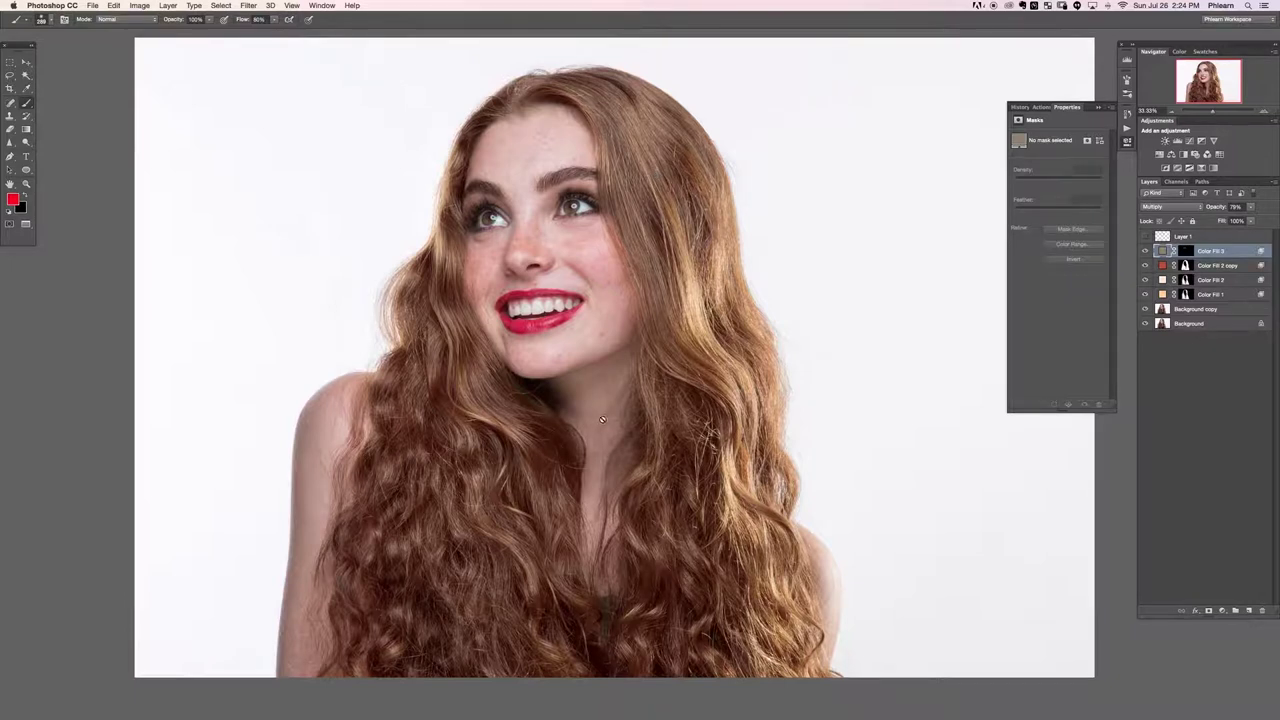
scroll(602, 419, "right", 2)
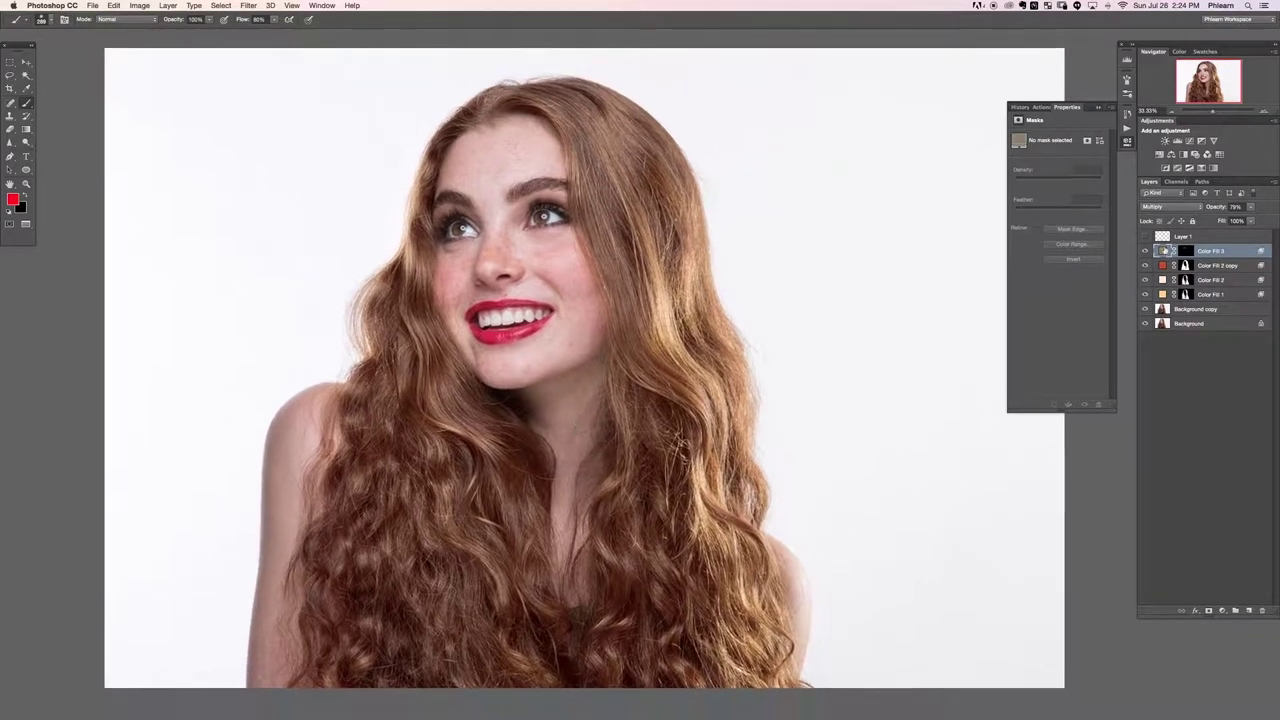
Step: Group all layers from Color Fill 3 down to Background copy
left_click(1216, 310, "shift")
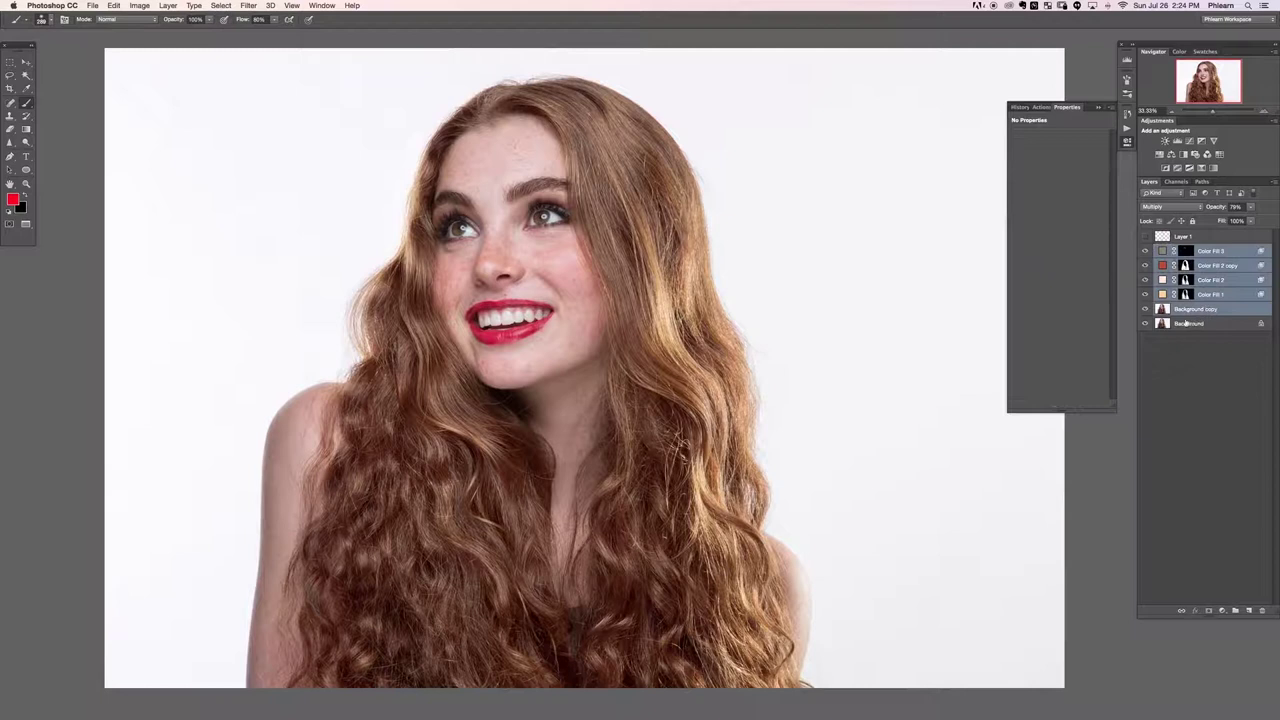
key("super+g")
Step: Compare the original and retouched portrait at a reduced zoom by repeatedly hiding and showing Group 1
key("super+comma")
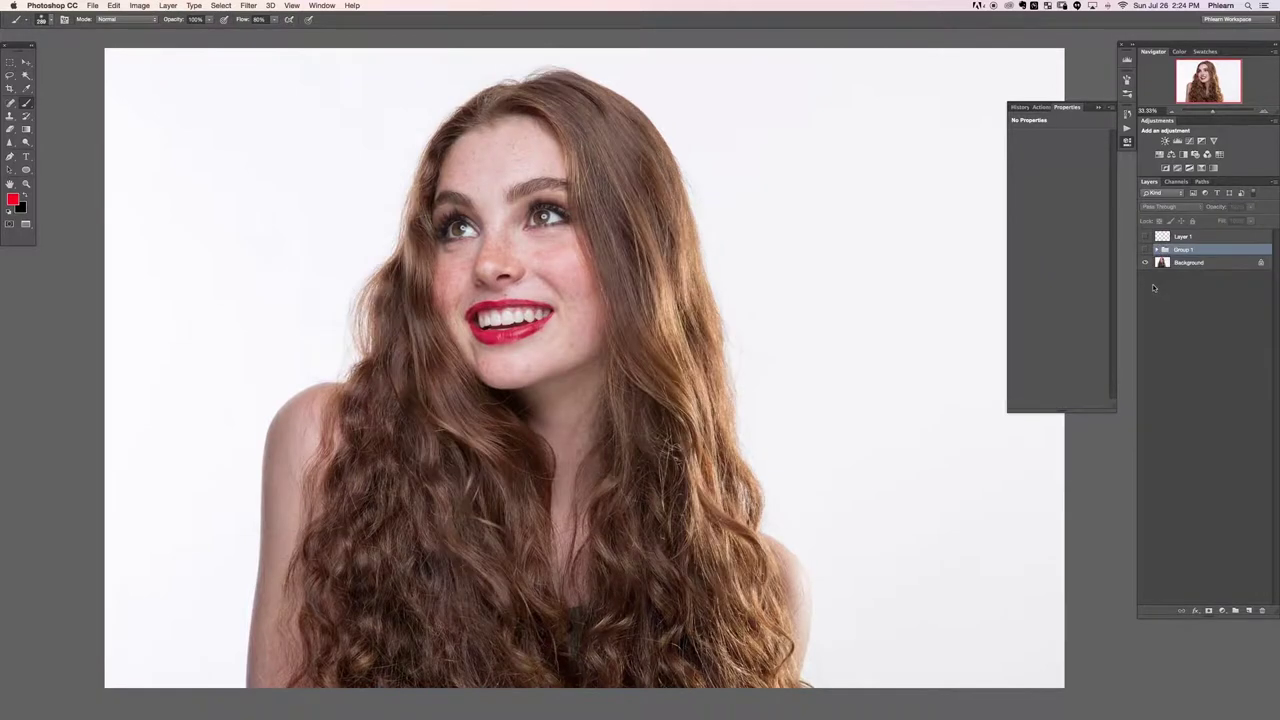
key("super+minus")
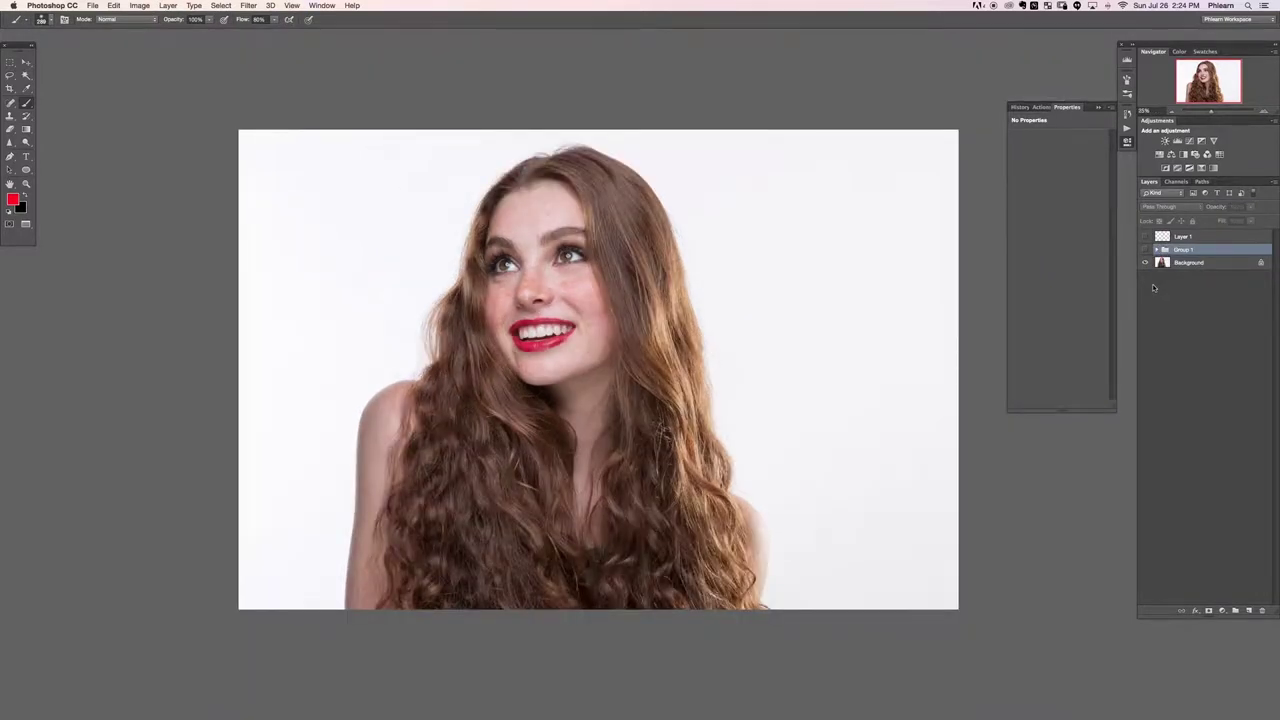
key("super+comma")
key("super+comma")
key("super+comma")
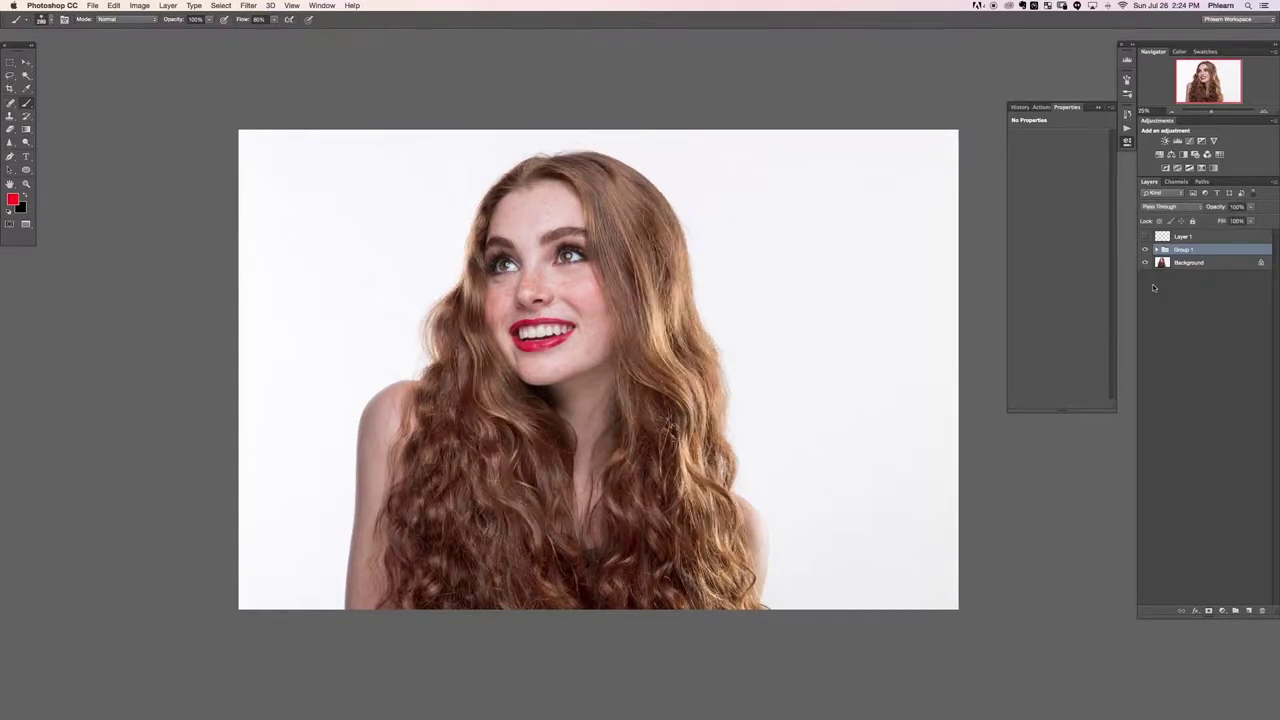
key("super+comma")
key("super+comma")
key("super+comma")
key("super+comma")
key("super+comma")
key("super+comma")
key("super+comma")
key("super+comma")
key("super+comma")
key("super+comma")
Step: Switch to the PhlearnRetouch-25.jpg portrait on the dark background and show it full screen, framed around the woman's head
key("f")
key("f")
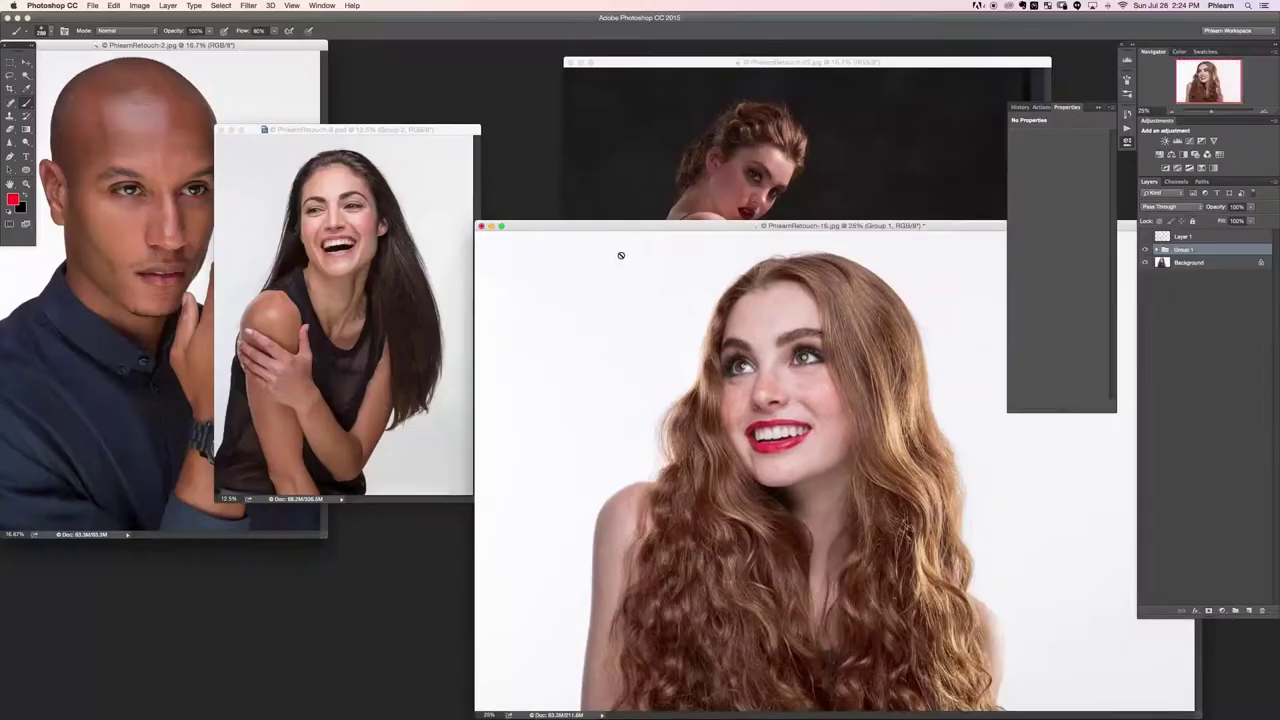
left_click_drag(670, 68, 640, 72)
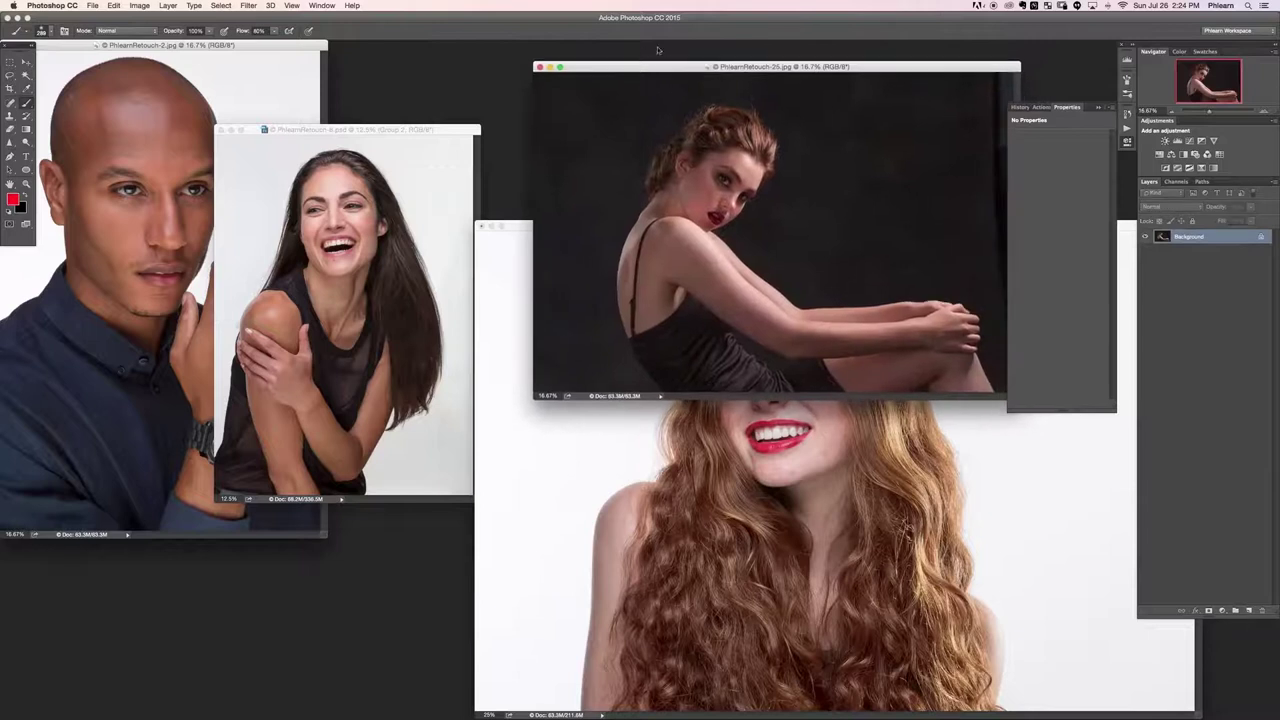
key("f")
key("super+equal")
key("super+equal")
key("super+equal")
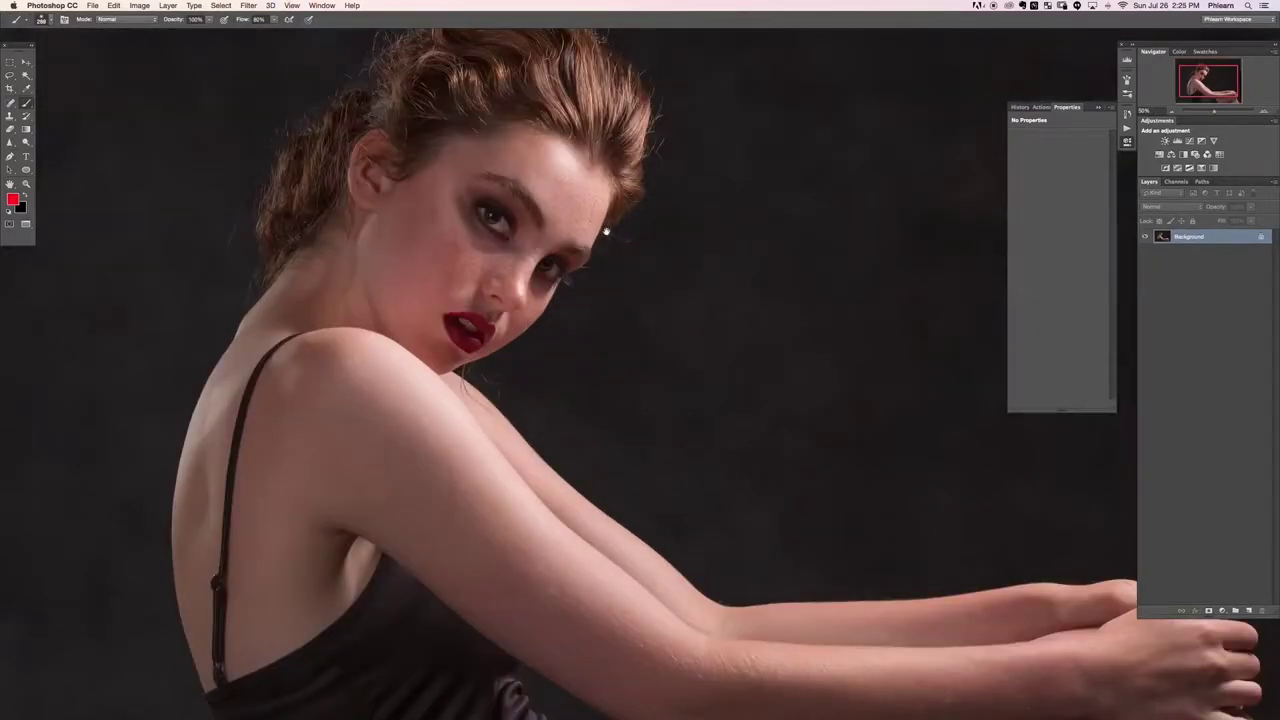
left_click_drag(606, 232, 680, 477)
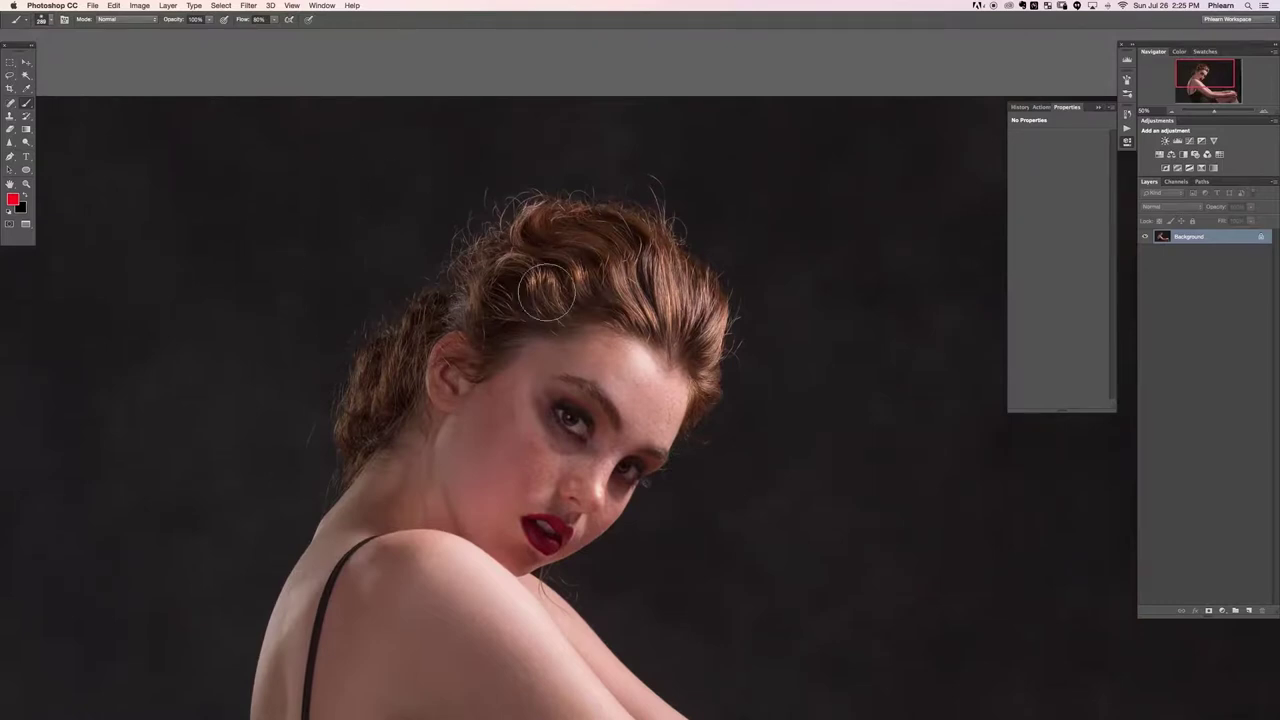
Step: Duplicate the Background layer and, in Liquify, push the hair above the forehead and at the crown outward for more volume
key("super+j")
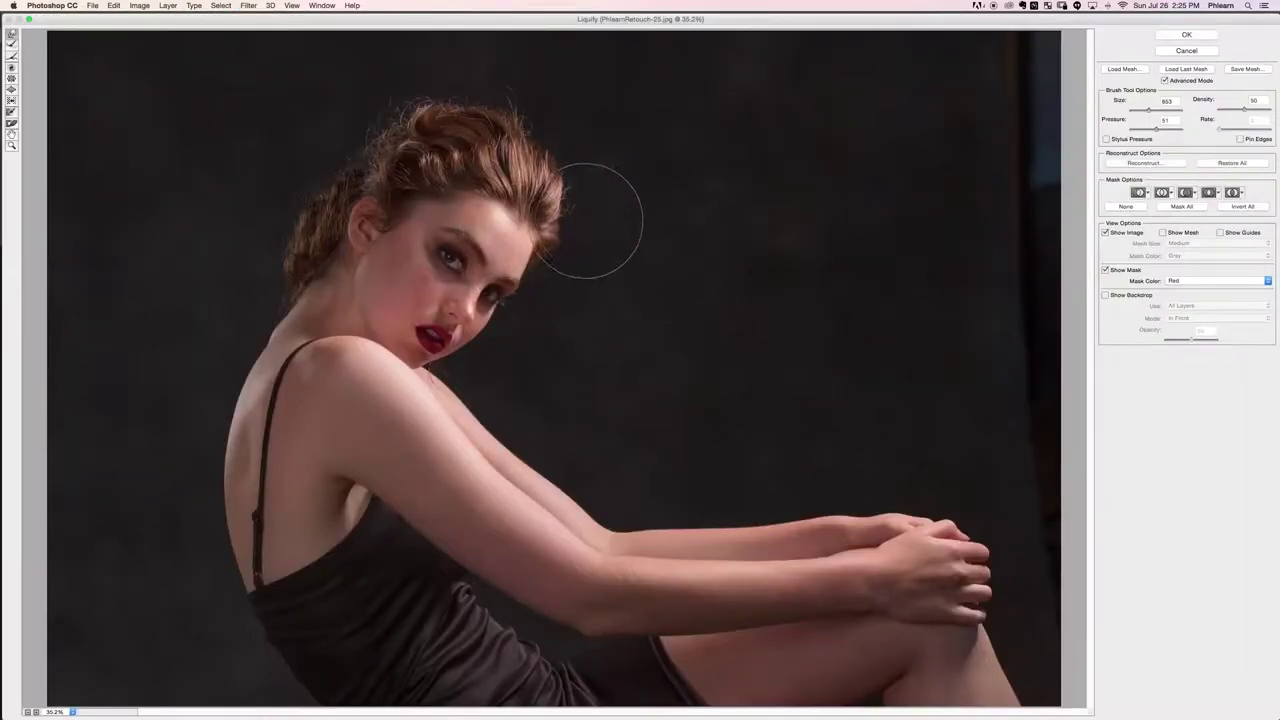
left_click_drag(586, 221, 598, 215)
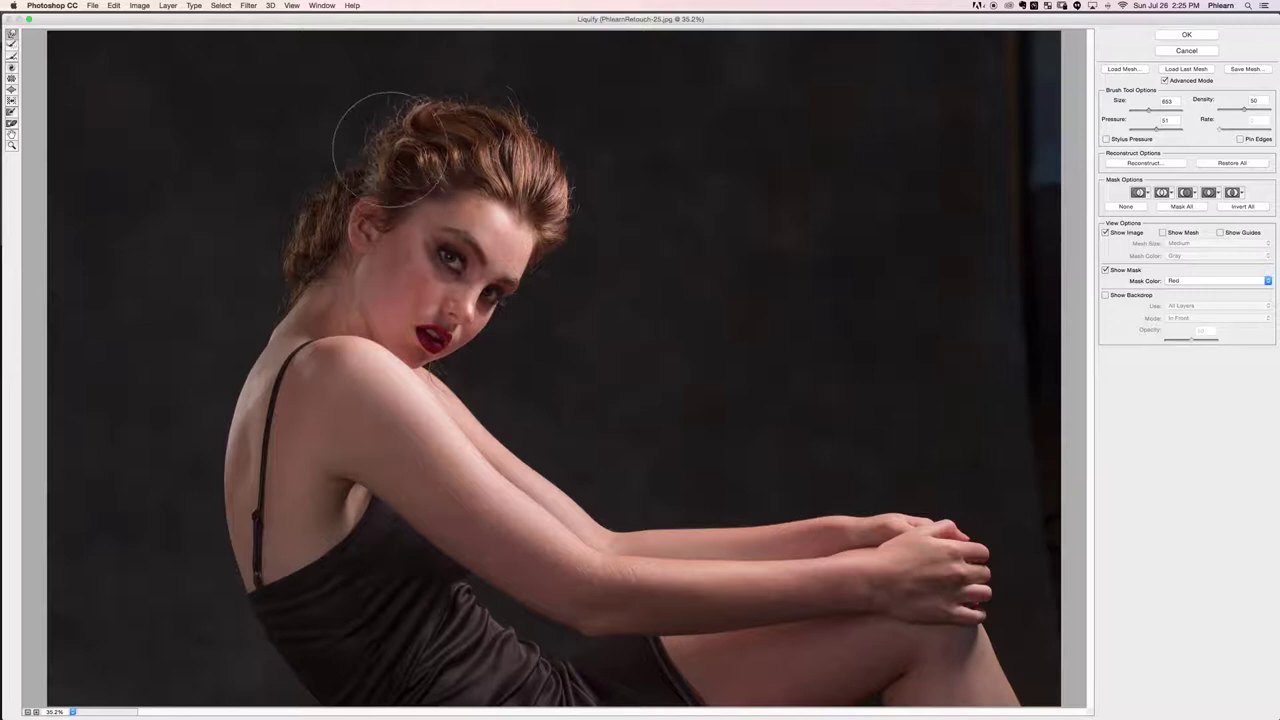
mouse_move(402, 152)
left_mouse_down()
mouse_move(347, 159)
mouse_move(350, 170)
left_mouse_up()
key("super+z")
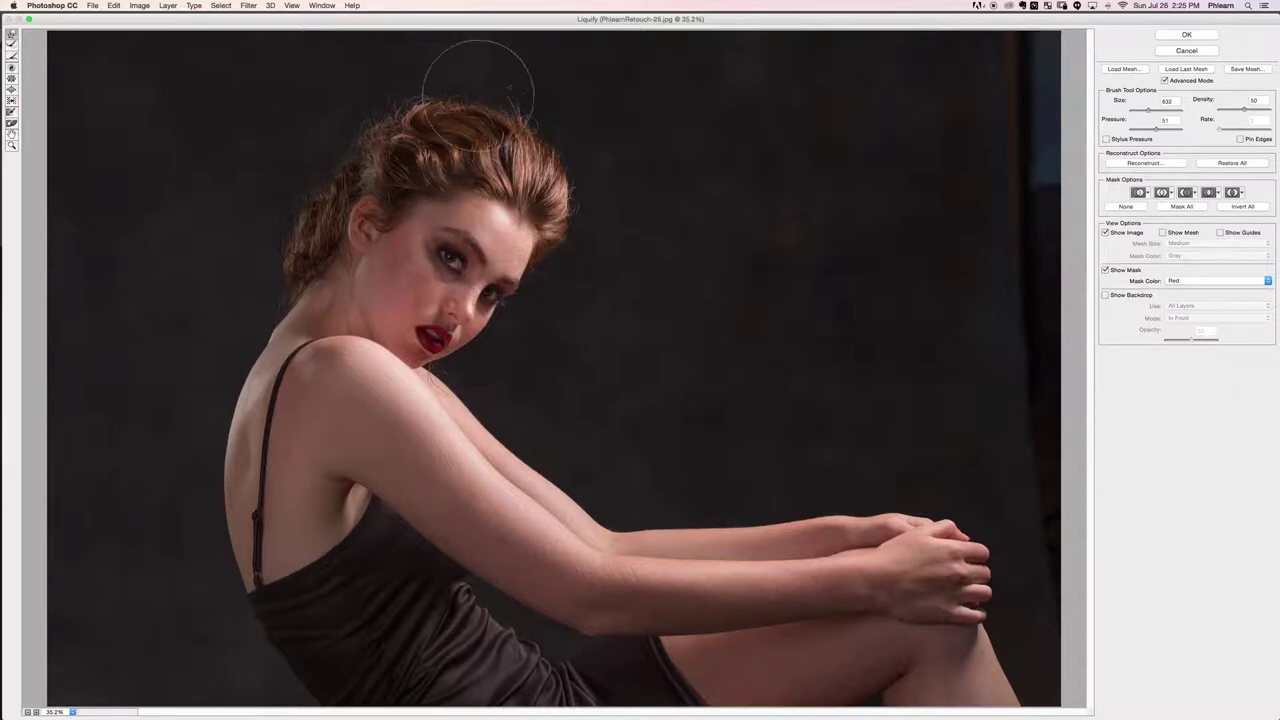
left_click_drag(440, 132, 395, 131)
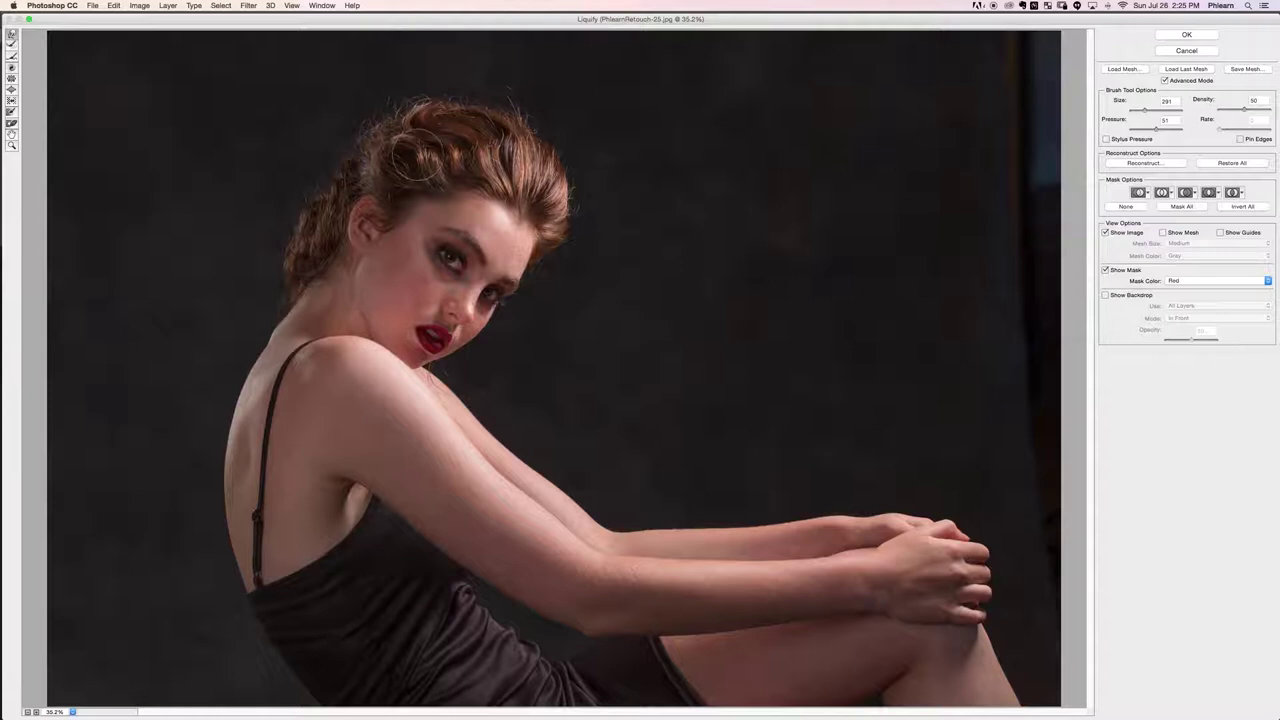
Step: Push the hair at the back of the neck in toward the head in Liquify, using brush size 364 and pressure 49
left_click_drag(420, 128, 428, 131)
key("super+z")
key("bracketright")
key("bracketright")
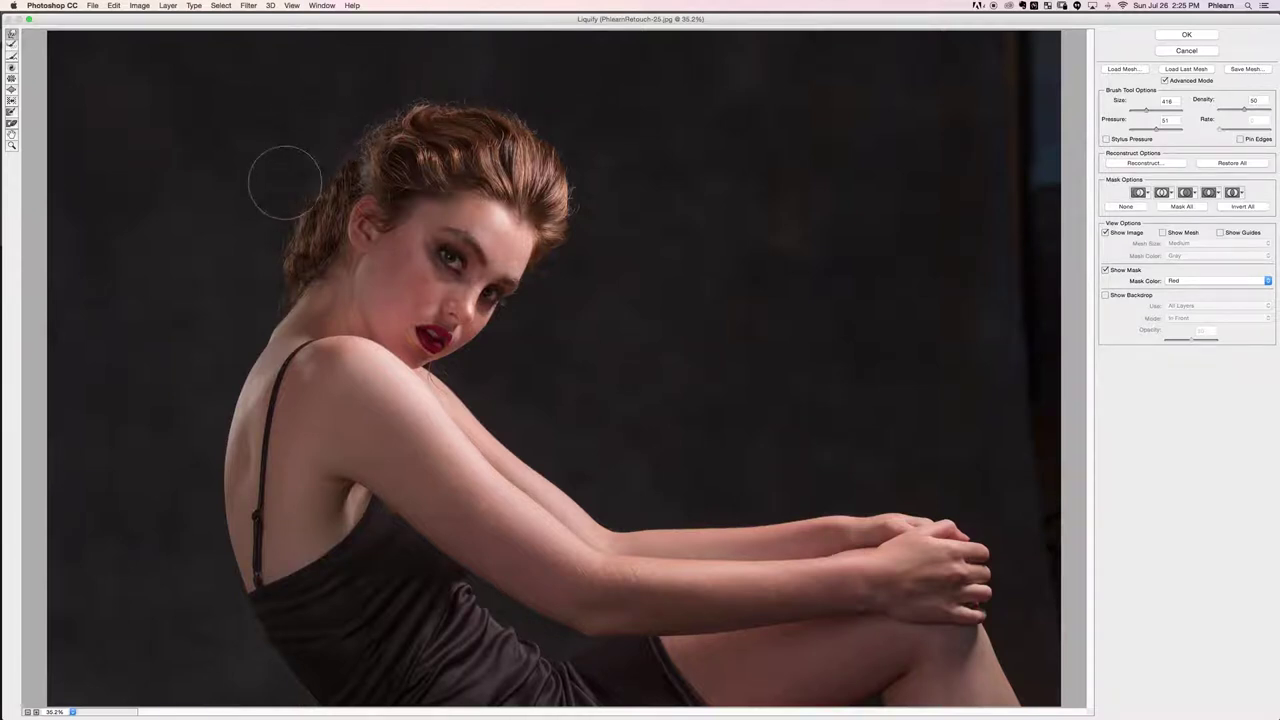
mouse_move(246, 257)
left_mouse_down()
mouse_move(290, 262)
mouse_move(260, 274)
mouse_move(289, 186)
mouse_move(283, 237)
mouse_move(311, 194)
mouse_move(326, 217)
mouse_move(311, 226)
mouse_move(333, 221)
mouse_move(322, 164)
mouse_move(338, 153)
mouse_move(347, 161)
mouse_move(292, 270)
mouse_move(303, 211)
mouse_move(350, 205)
mouse_move(330, 178)
mouse_move(355, 174)
mouse_move(324, 226)
left_mouse_up()
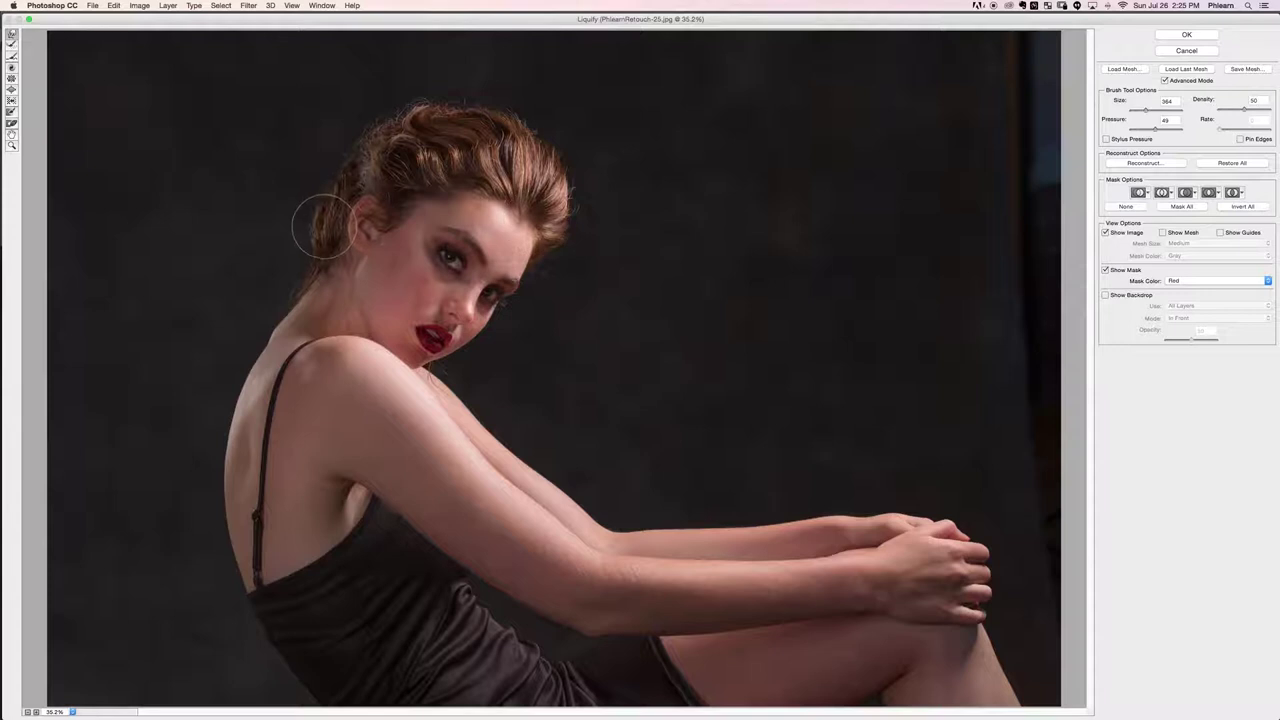
mouse_move(505, 155)
left_mouse_down()
mouse_move(450, 152)
mouse_move(445, 163)
mouse_move(451, 138)
mouse_move(505, 135)
mouse_move(438, 157)
mouse_move(476, 130)
mouse_move(587, 163)
left_mouse_up()
key("alt")
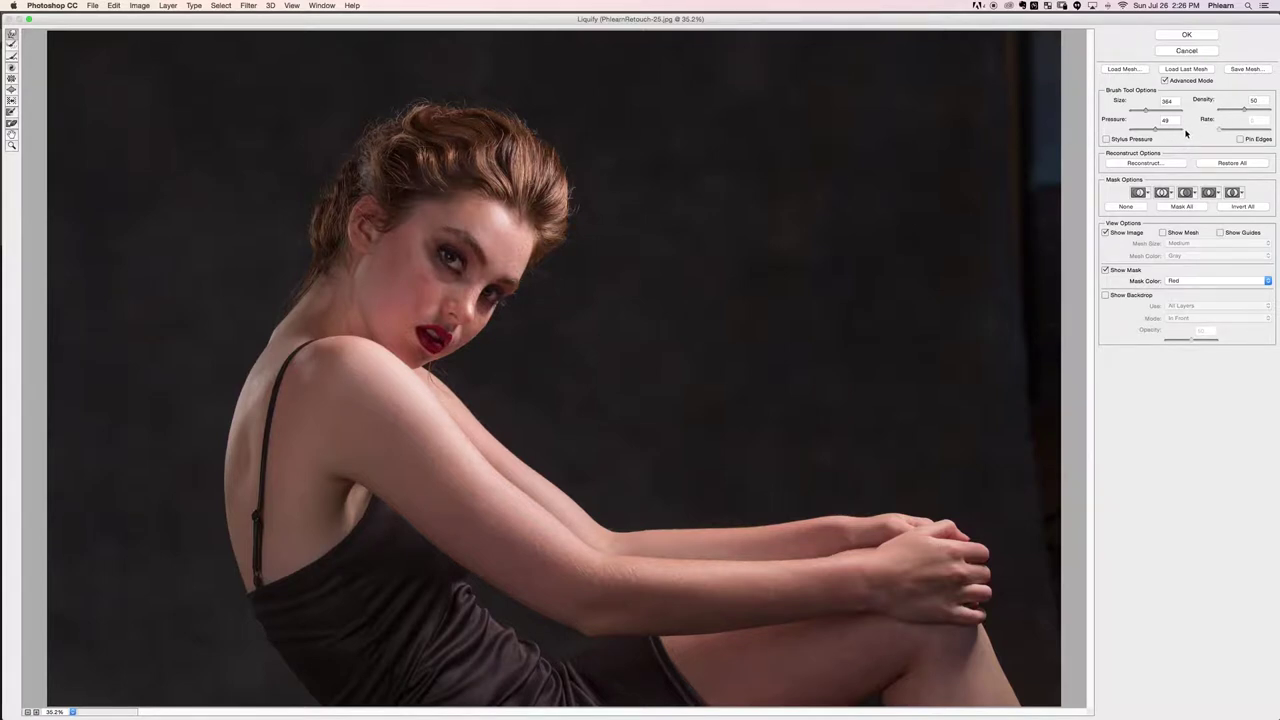
Step: Lower the Liquify brush pressure to 31, shape waves in the top and back hair with a smaller brush, and apply the filter
left_click_drag(1150, 130, 1146, 130)
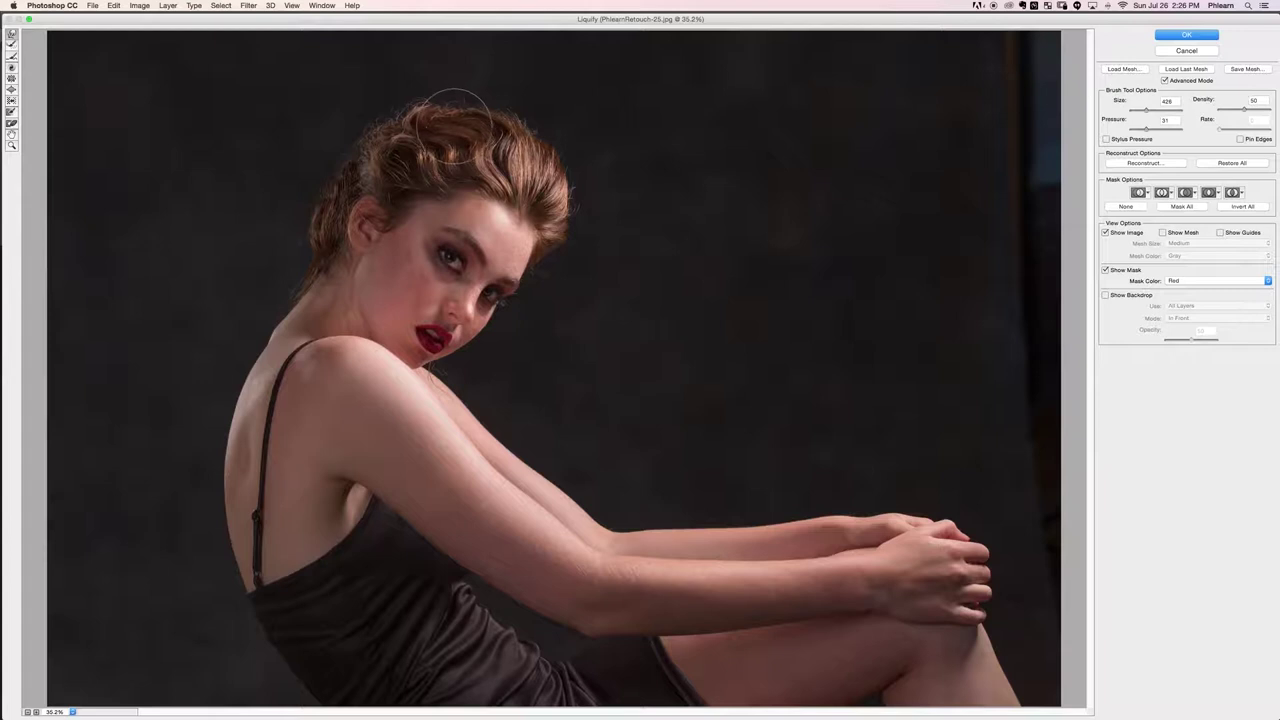
key("f")
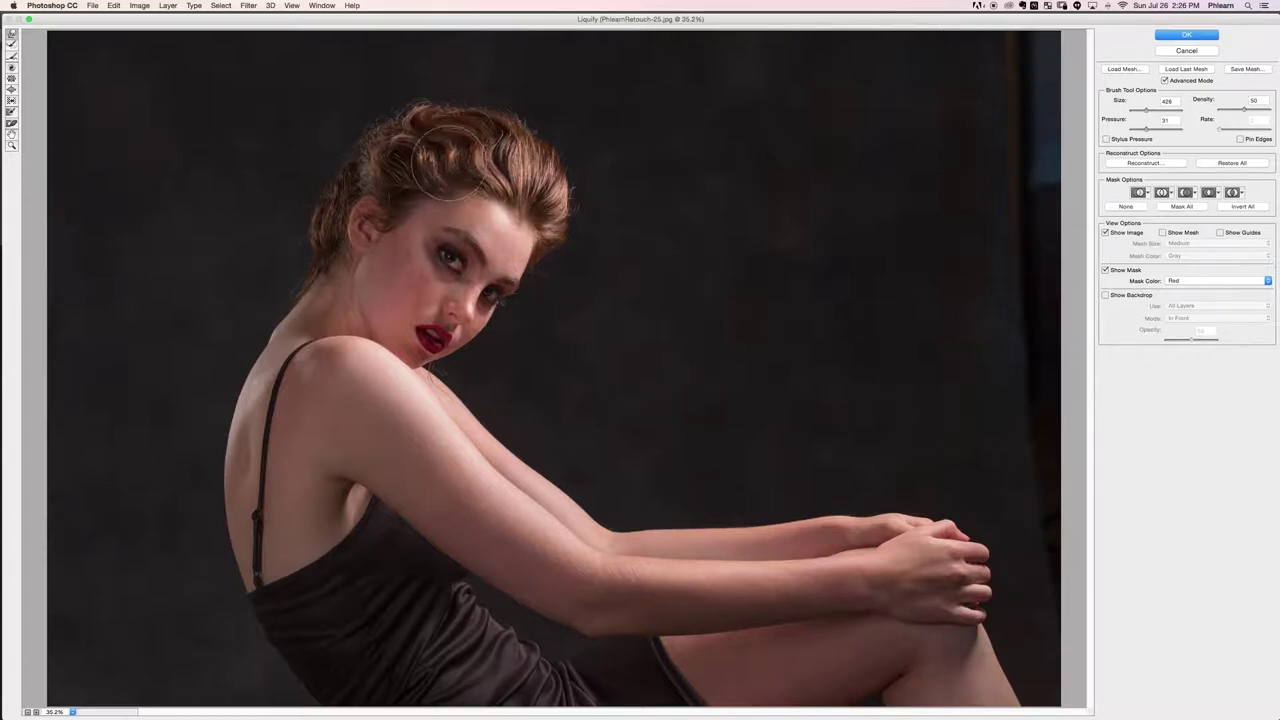
mouse_move(466, 145)
left_mouse_down()
mouse_move(473, 155)
mouse_move(443, 157)
left_mouse_up()
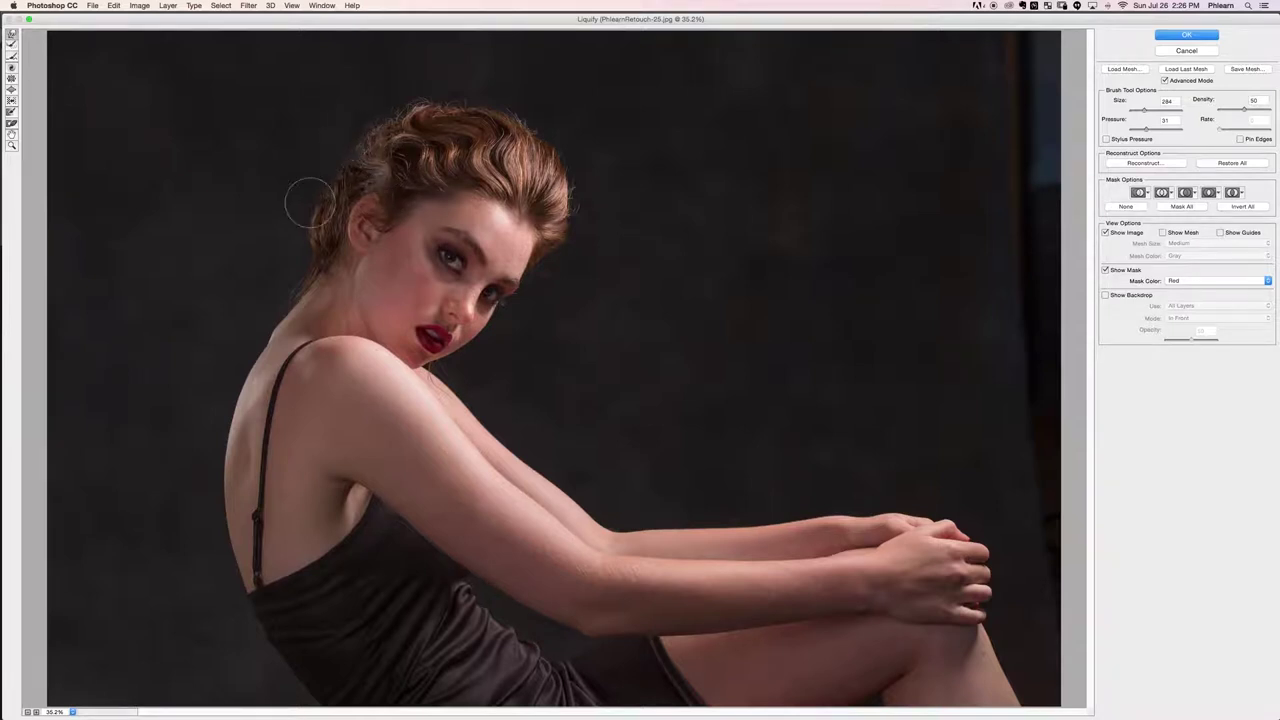
left_click_drag(340, 194, 337, 198)
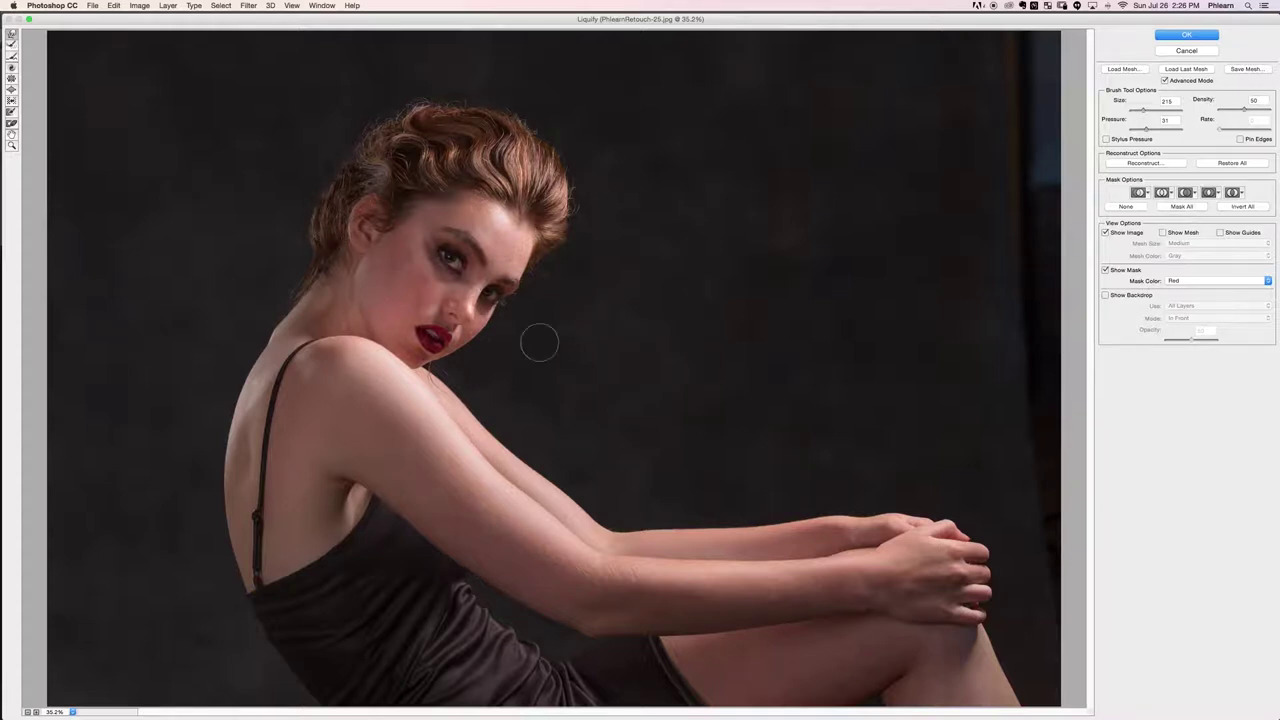
left_click(1200, 37)
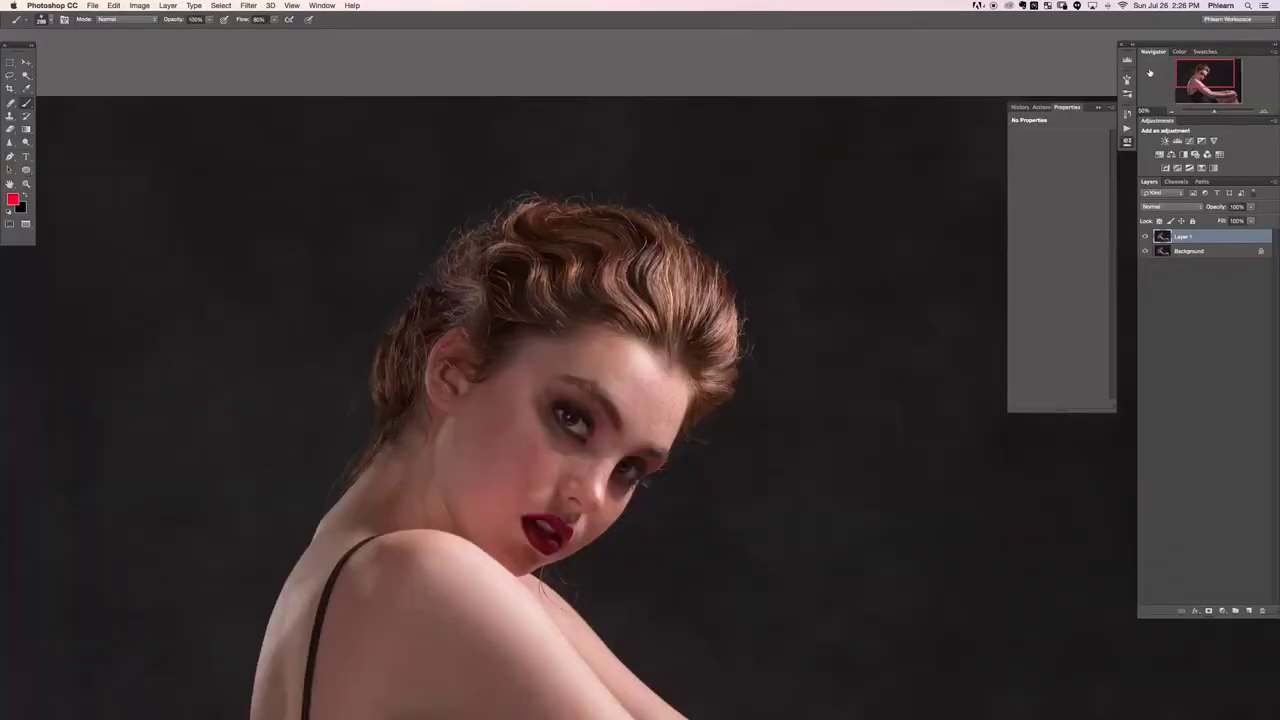
Step: Compare the hair shape before and after Liquify by repeatedly hiding and showing Layer 1, zoomed out and closer up
key("super+minus")
key("super+minus")
key("super+minus")
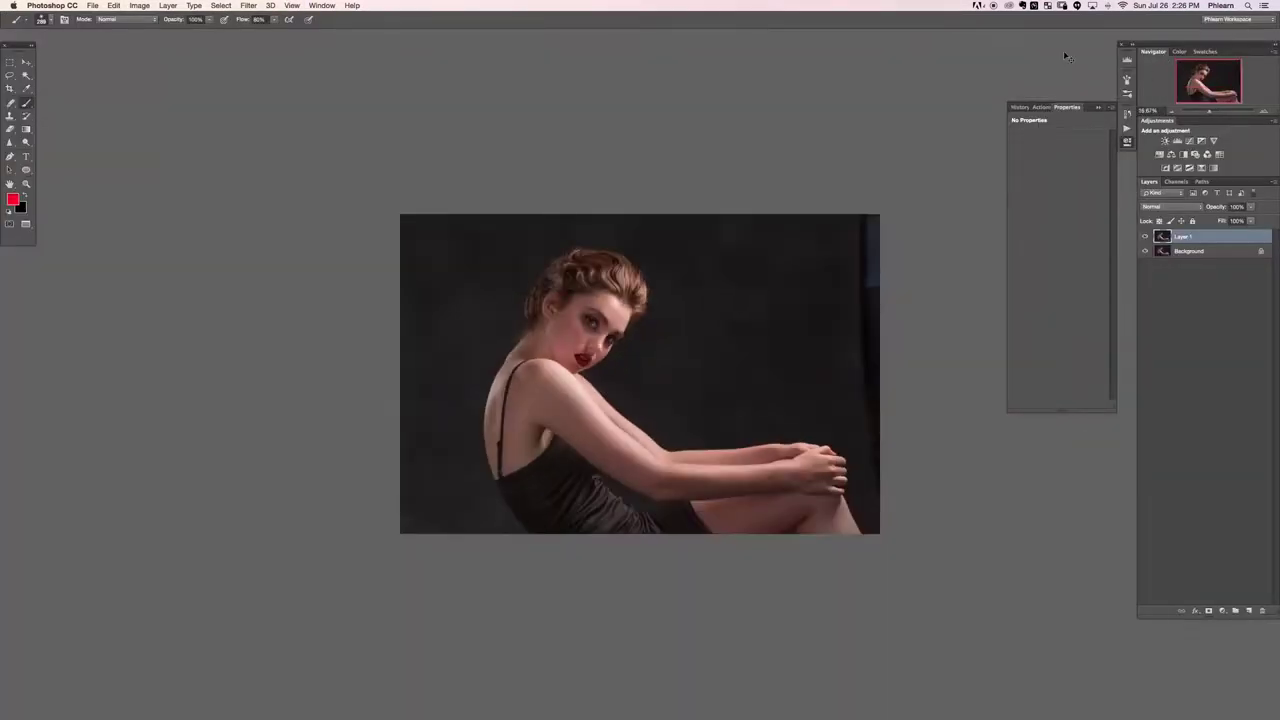
key("super+comma")
key("super+comma")
key("super+comma")
key("super+comma")
key("super+comma")
key("super+comma")
key("super+comma")
key("super+comma")
key("super+equal")
key("super+equal")
key("super+equal")
key("super+equal")
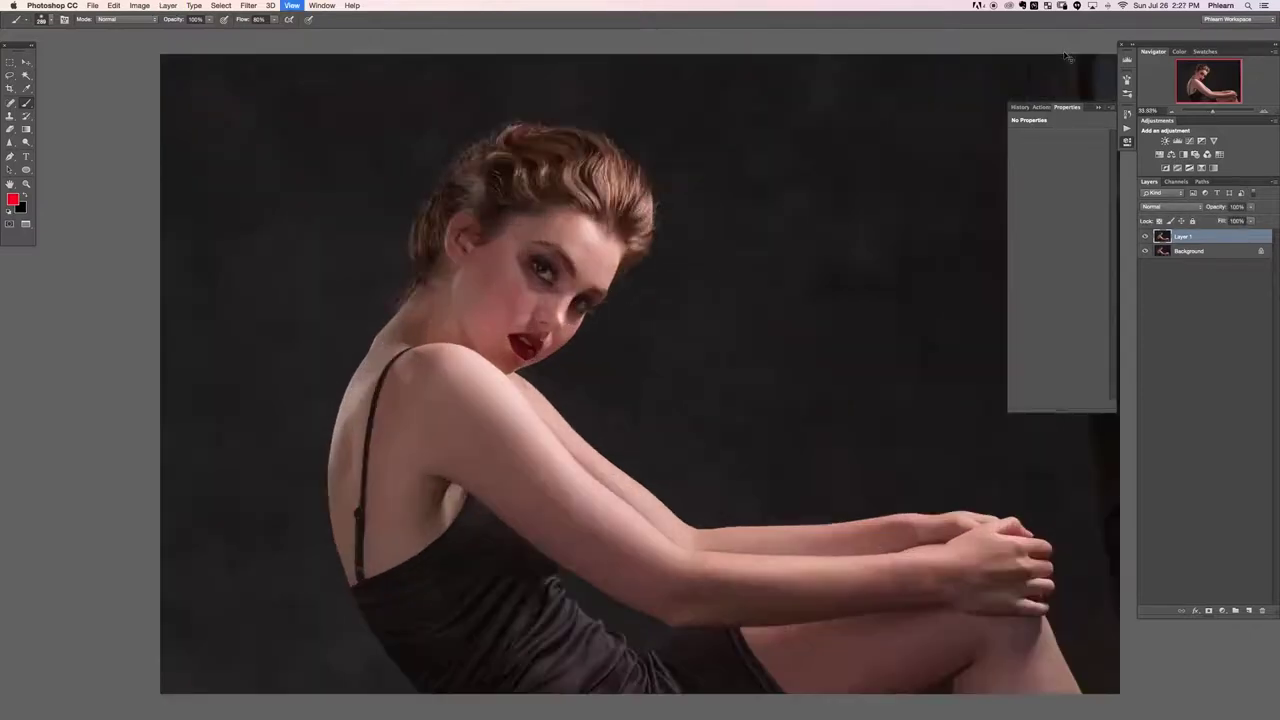
Step: Create a new empty layer and remove stray hairs from the backdrop behind the head with the Spot Healing Brush
key("super+alt+shift+n")
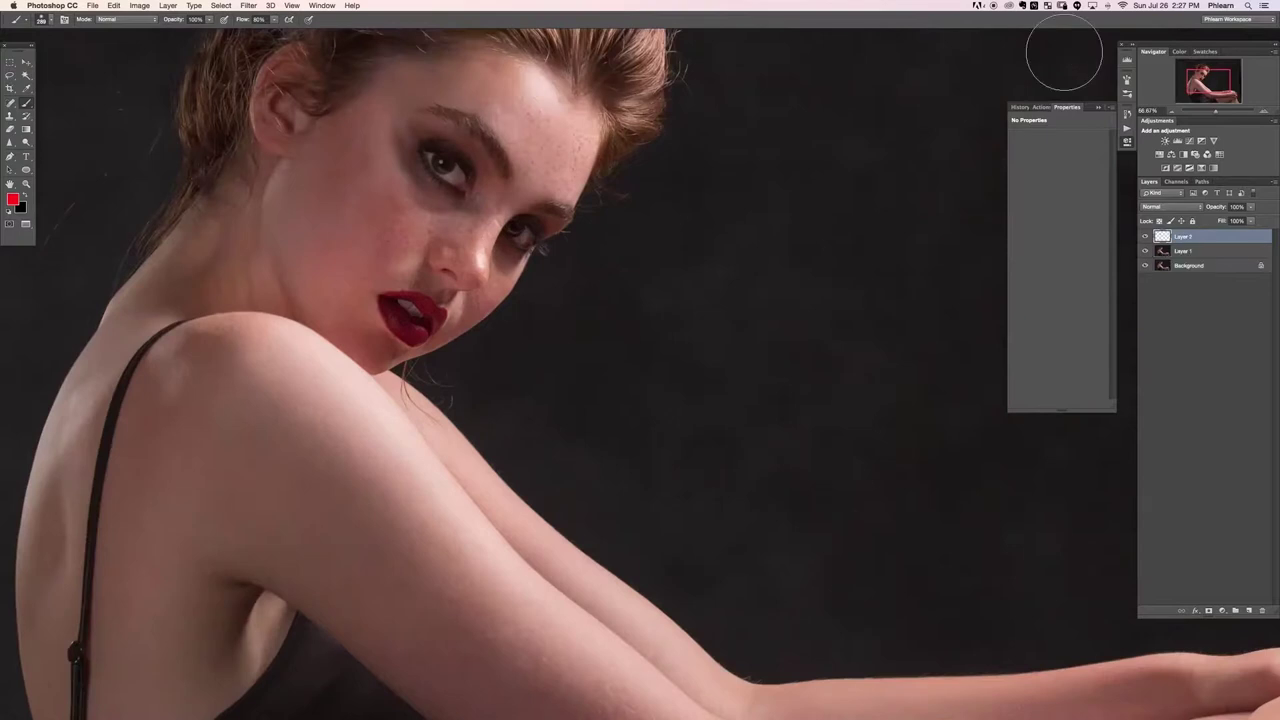
key("super+equal")
key("j")
left_click_drag(326, 118, 483, 511)
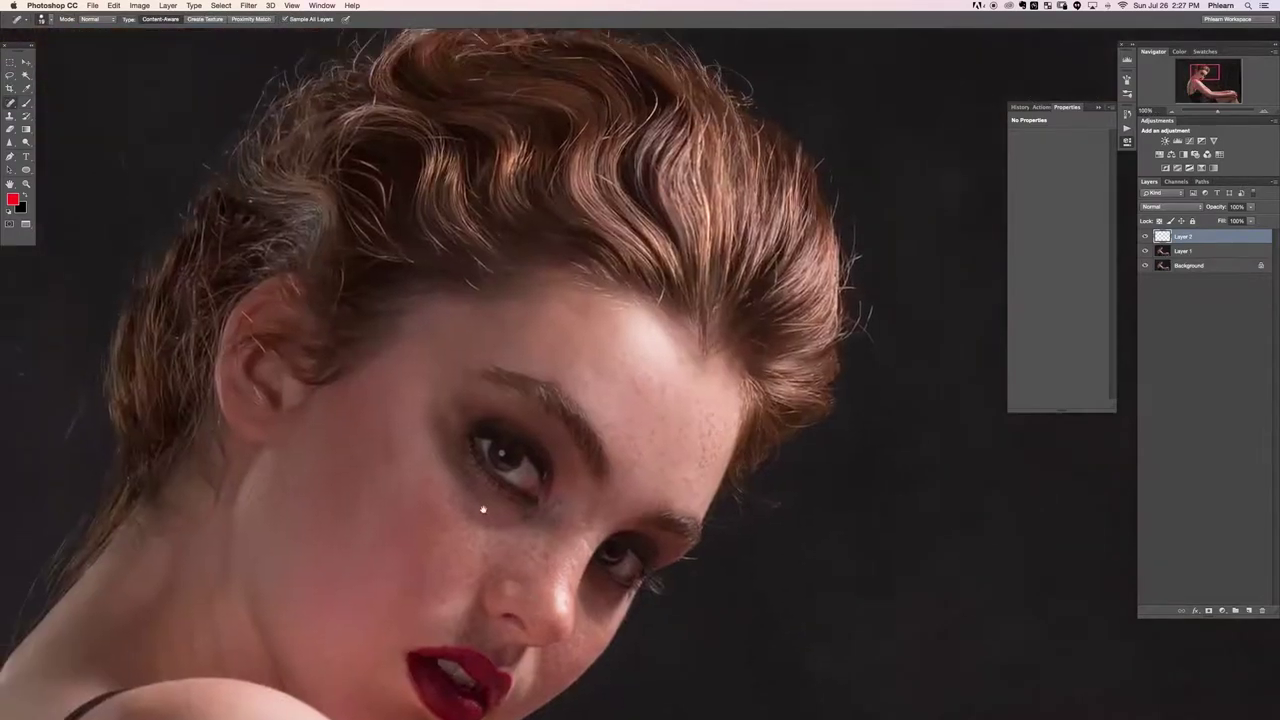
left_click_drag(443, 55, 475, 239)
left_click_drag(161, 361, 181, 402)
mouse_move(78, 549)
left_mouse_down()
mouse_move(276, 355)
mouse_move(288, 313)
mouse_move(262, 320)
mouse_move(303, 370)
left_mouse_up()
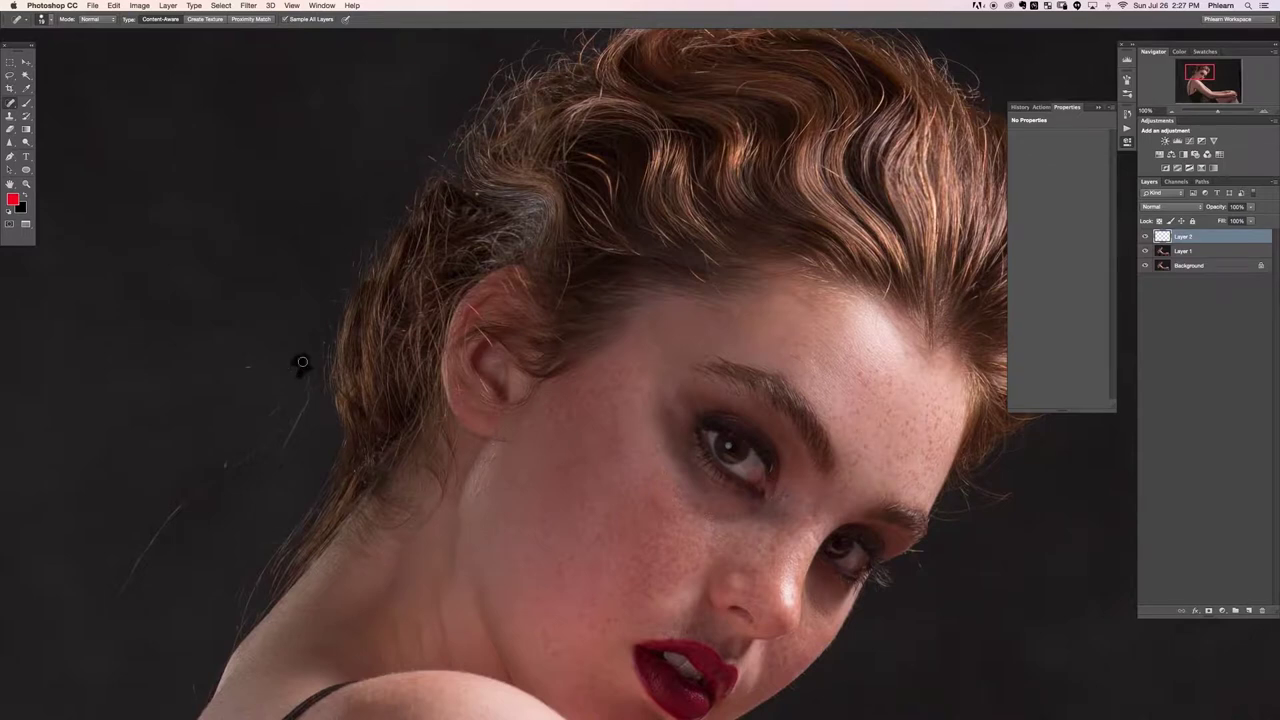
Step: Spot heal the long flyaway strands in the backdrop behind the nape and along the upper back
scroll(294, 423, "down", 2)
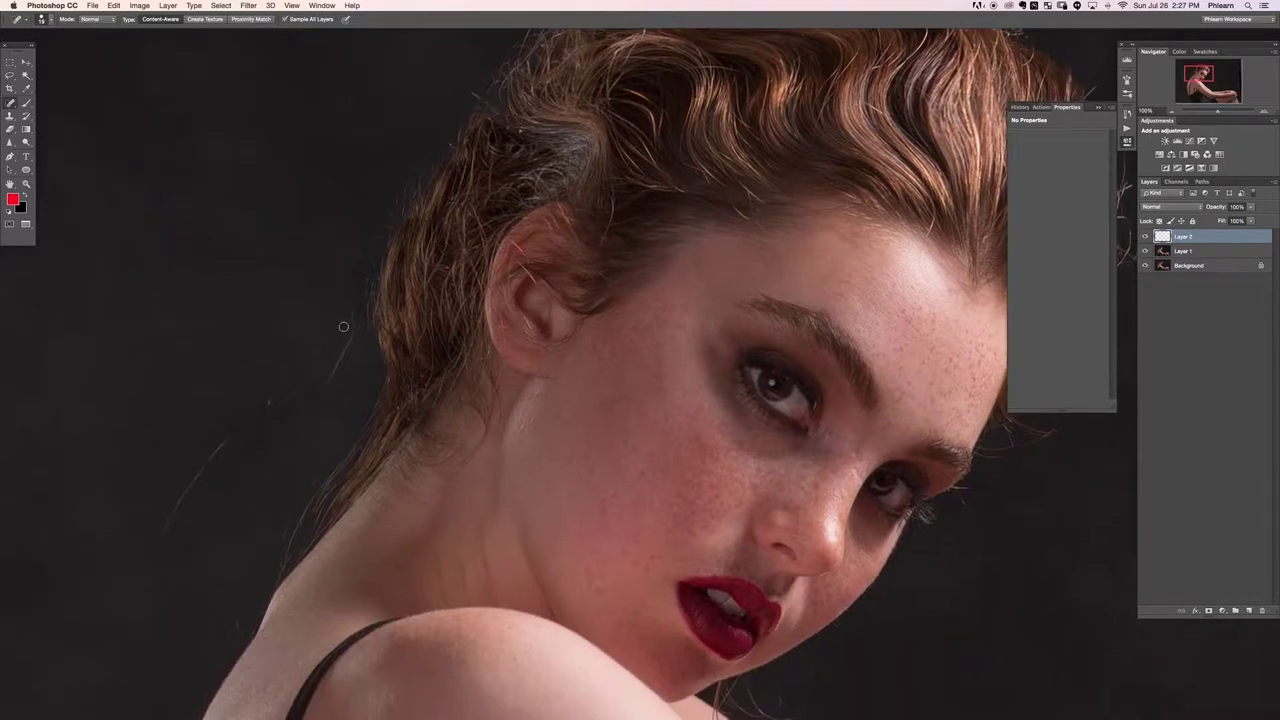
left_click_drag(349, 300, 306, 438)
mouse_move(336, 357)
left_mouse_down()
mouse_move(219, 454)
mouse_move(162, 560)
left_mouse_up()
mouse_move(278, 400)
left_mouse_down()
mouse_move(250, 488)
mouse_move(281, 384)
mouse_move(331, 326)
mouse_move(297, 378)
left_mouse_up()
left_click_drag(289, 508, 346, 308)
mouse_move(307, 391)
left_mouse_down()
mouse_move(296, 439)
mouse_move(247, 519)
left_mouse_up()
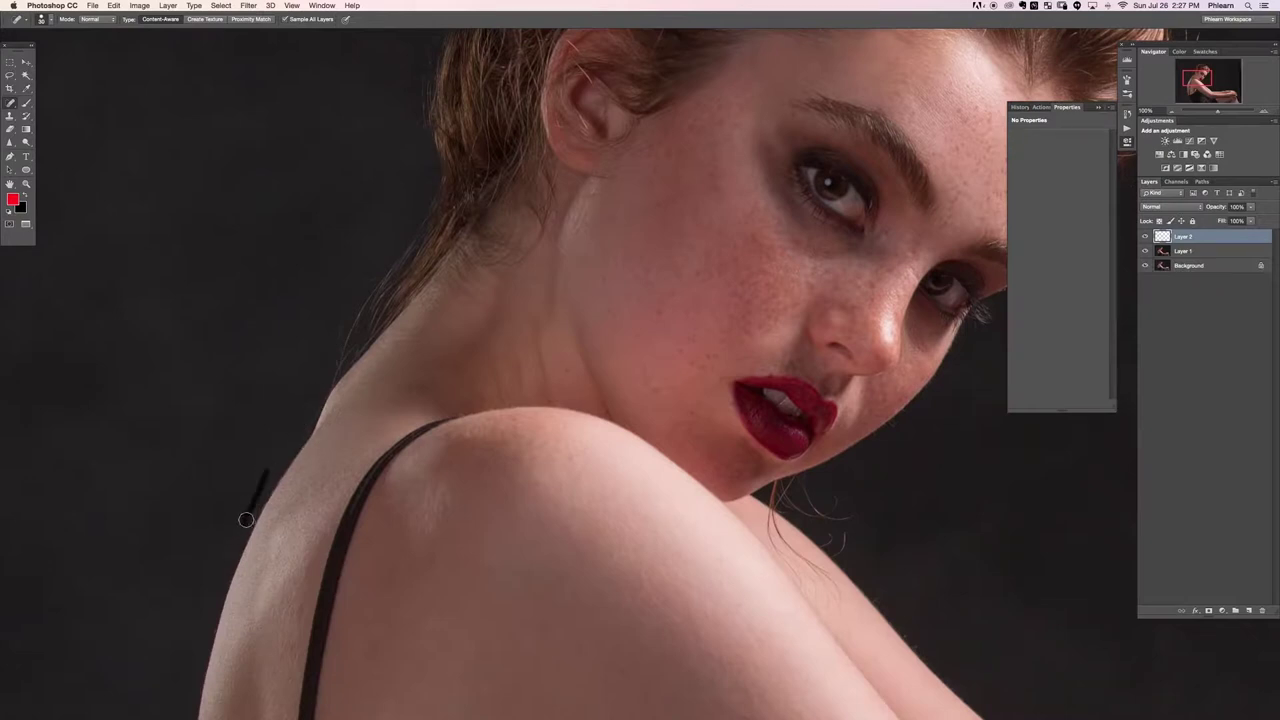
Step: Spot heal the loose hairs hanging beneath the chin and over the shoulder, and undo the last stray stroke
left_click_drag(717, 468, 284, 351)
mouse_move(399, 406)
left_mouse_down()
mouse_move(432, 398)
mouse_move(393, 388)
mouse_move(406, 378)
mouse_move(385, 399)
mouse_move(389, 417)
mouse_move(412, 440)
mouse_move(410, 410)
left_mouse_up()
mouse_move(405, 476)
left_mouse_down()
mouse_move(395, 460)
mouse_move(400, 504)
left_mouse_up()
mouse_move(352, 414)
left_mouse_down()
mouse_move(390, 460)
mouse_move(387, 485)
mouse_move(325, 398)
mouse_move(362, 374)
mouse_move(380, 397)
mouse_move(378, 362)
mouse_move(342, 386)
mouse_move(365, 397)
mouse_move(339, 392)
mouse_move(376, 351)
mouse_move(387, 358)
left_mouse_up()
left_click(703, 231)
key("super+z")
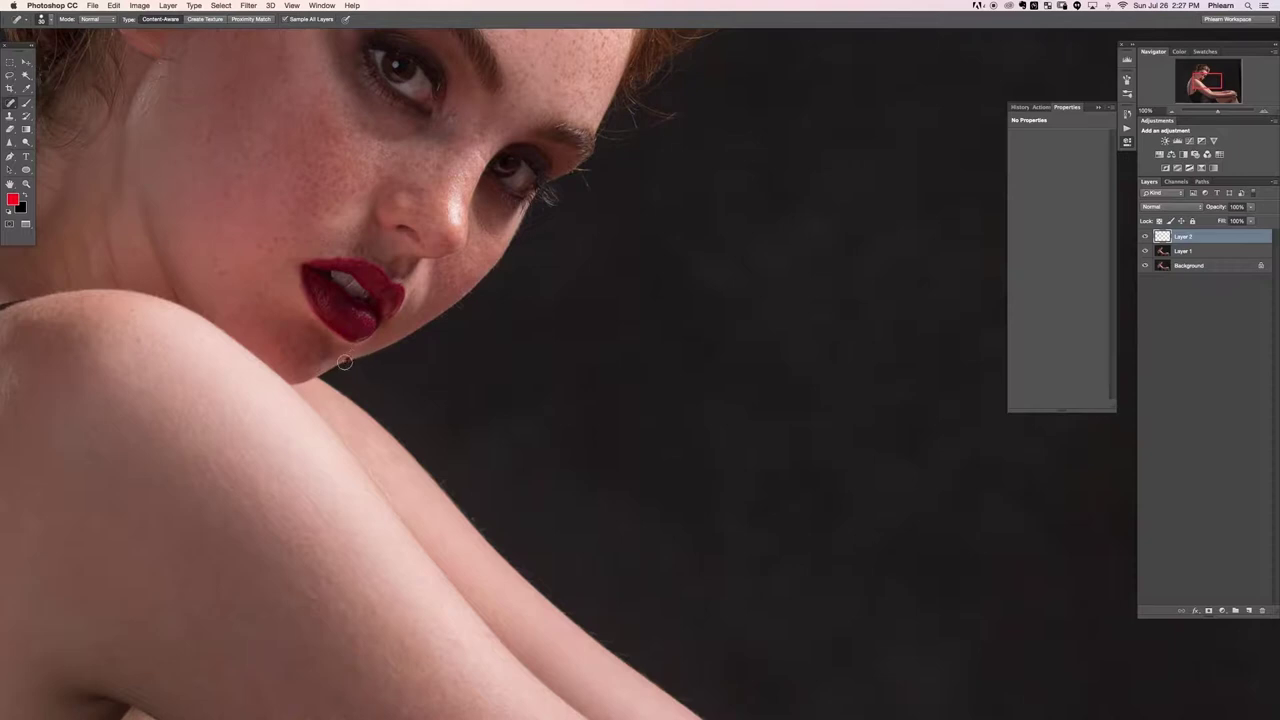
Step: Spot heal the flyaway hairs in the backdrop in front of the face and around the front of the hair
scroll(651, 300, "up", 3)
left_click_drag(506, 315, 509, 347)
mouse_move(530, 278)
left_mouse_down()
mouse_move(505, 282)
mouse_move(571, 266)
mouse_move(560, 251)
mouse_move(584, 267)
mouse_move(540, 257)
mouse_move(538, 290)
mouse_move(528, 273)
mouse_move(598, 204)
mouse_move(563, 424)
left_mouse_up()
mouse_move(581, 313)
left_mouse_down()
mouse_move(586, 340)
mouse_move(565, 280)
left_mouse_up()
mouse_move(570, 298)
left_mouse_down()
mouse_move(586, 236)
mouse_move(570, 213)
left_mouse_up()
mouse_move(423, 300)
left_mouse_down()
mouse_move(499, 460)
mouse_move(609, 524)
left_mouse_up()
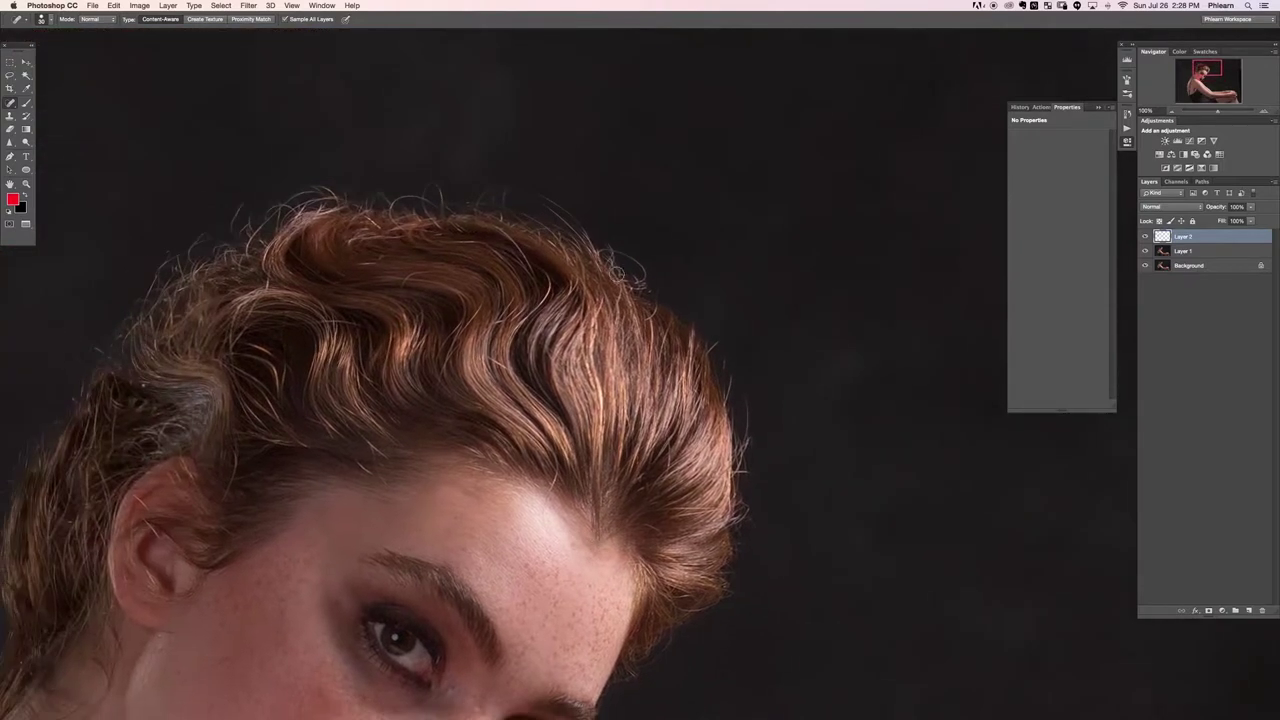
Step: Spot heal the small stray hairs along the temple hairline and across the ear
mouse_move(371, 459)
left_mouse_down()
mouse_move(500, 337)
mouse_move(531, 383)
left_mouse_up()
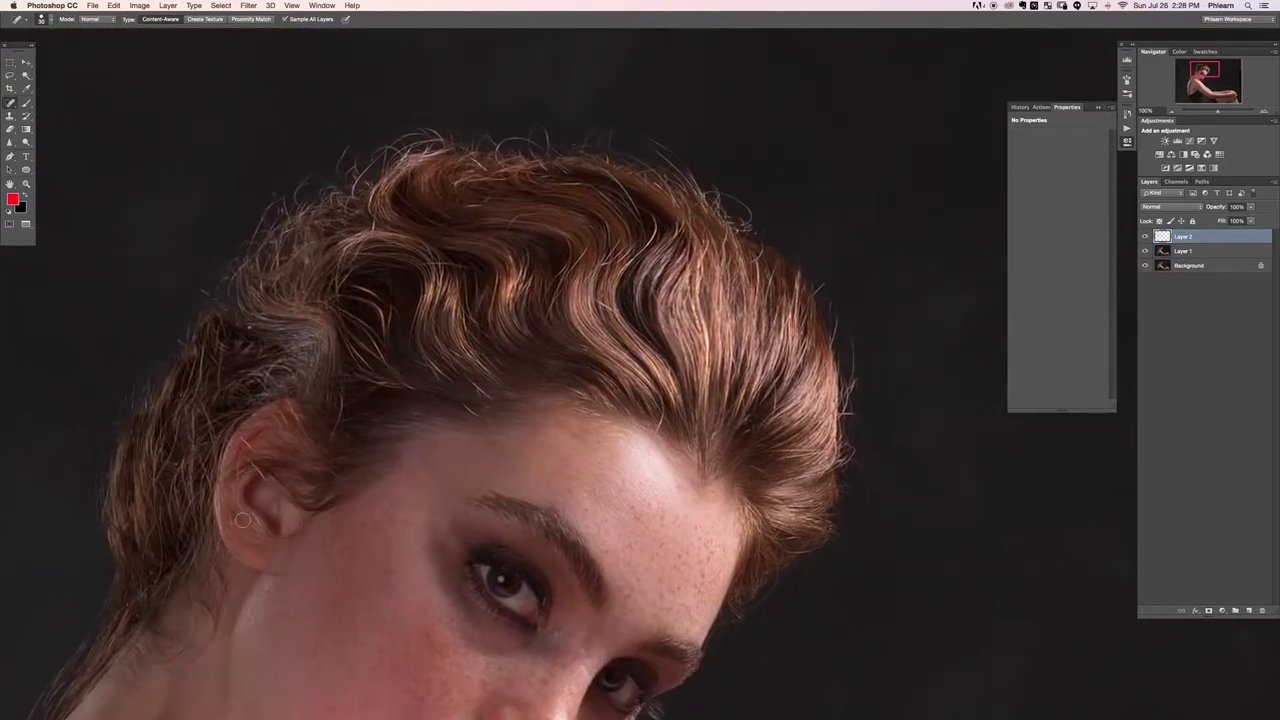
left_click_drag(419, 567, 420, 420)
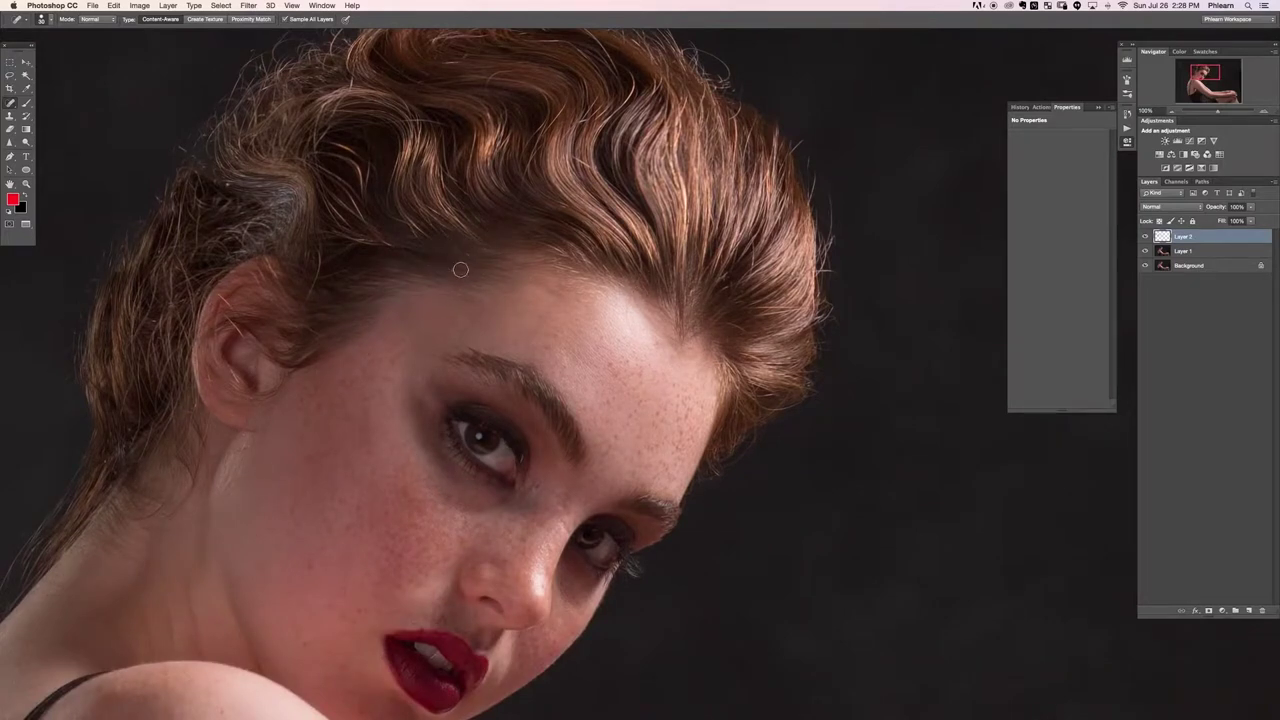
left_click_drag(233, 264, 308, 377)
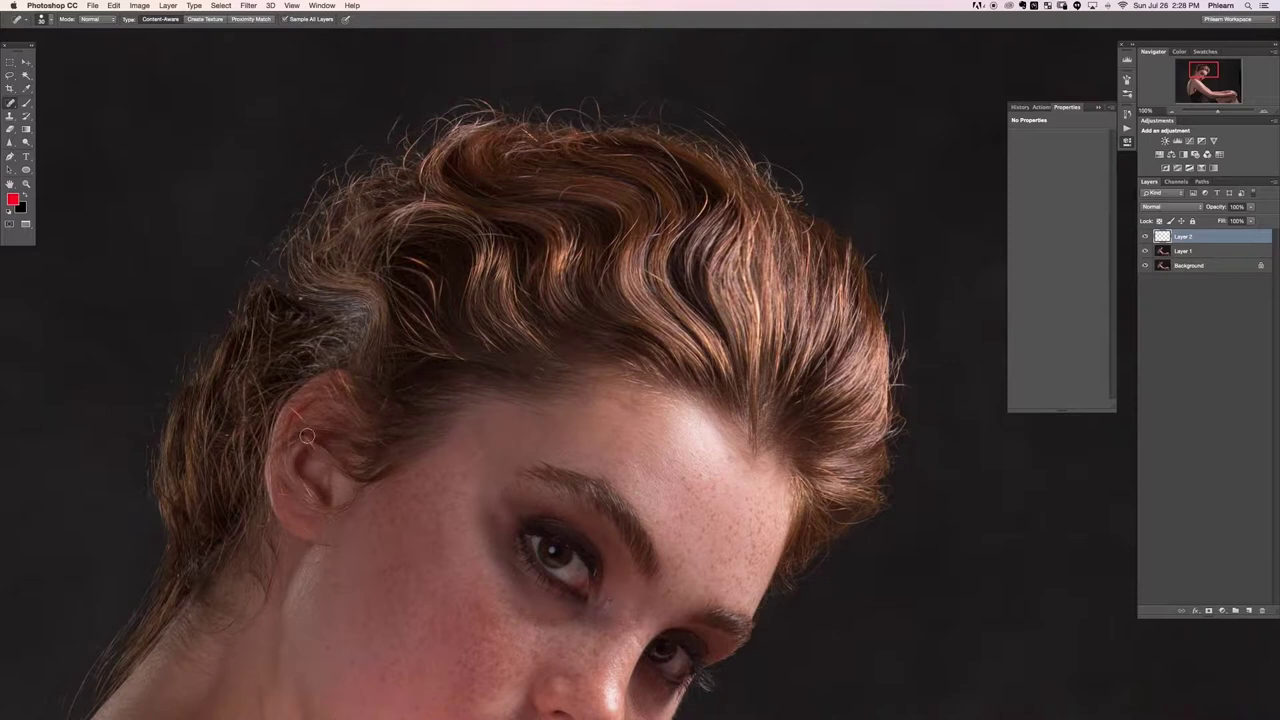
mouse_move(304, 417)
left_mouse_down()
mouse_move(286, 402)
mouse_move(316, 444)
mouse_move(312, 502)
left_mouse_up()
Step: Examine the cleaned-up hair outline and hairline both close up and across the whole portrait
scroll(713, 451, "down", 5)
scroll(713, 451, "right", 3)
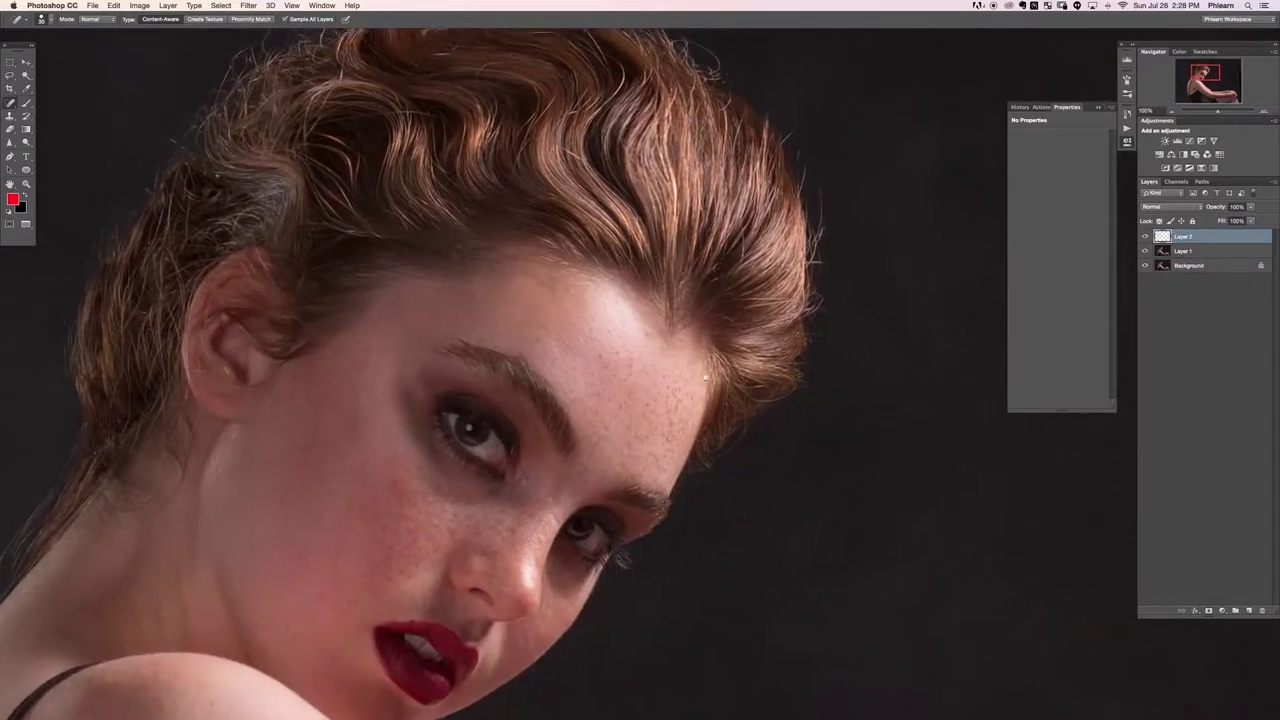
scroll(706, 376, "up", 2)
scroll(703, 366, "down", 1)
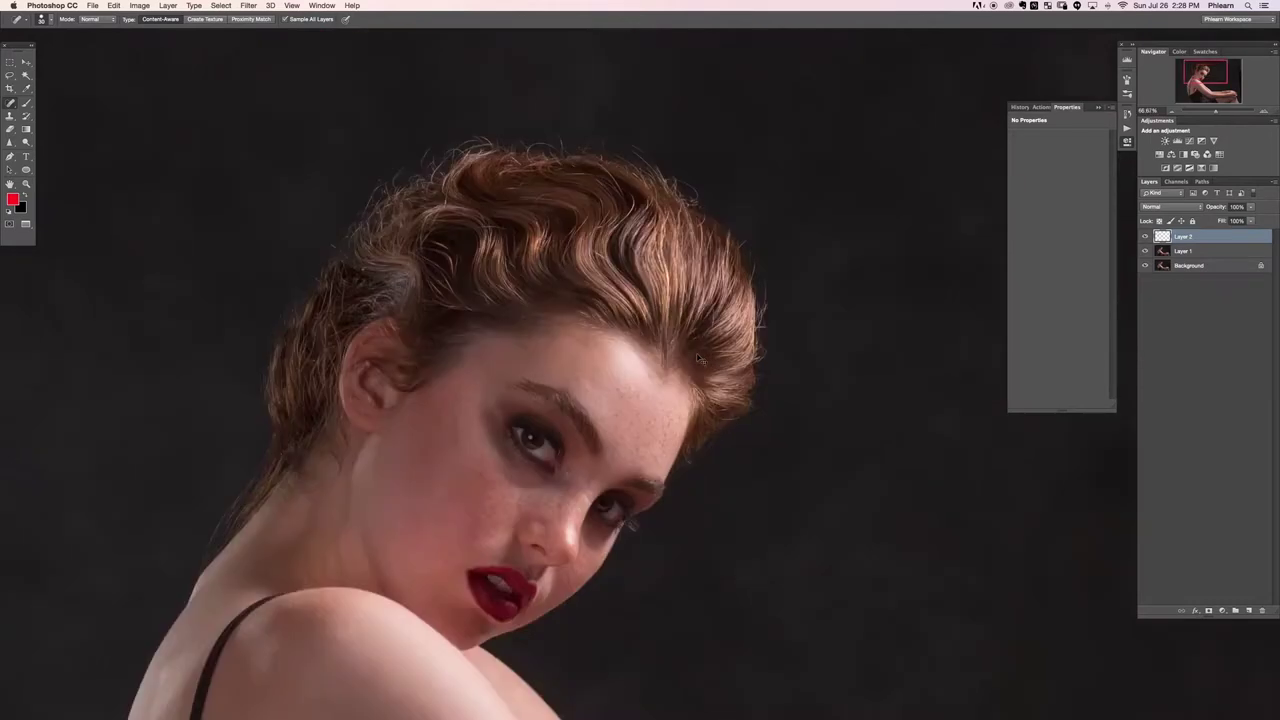
scroll(700, 360, "down", 3)
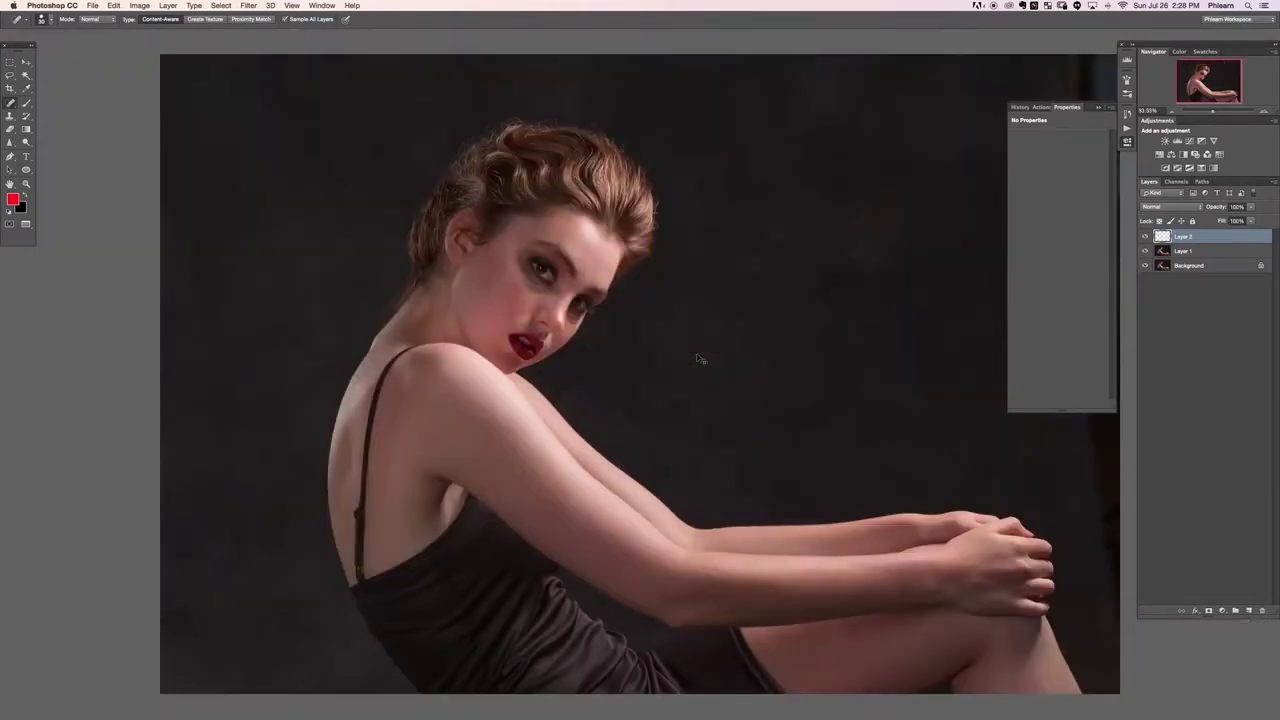
scroll(699, 358, "up", 2)
left_click_drag(460, 218, 614, 482)
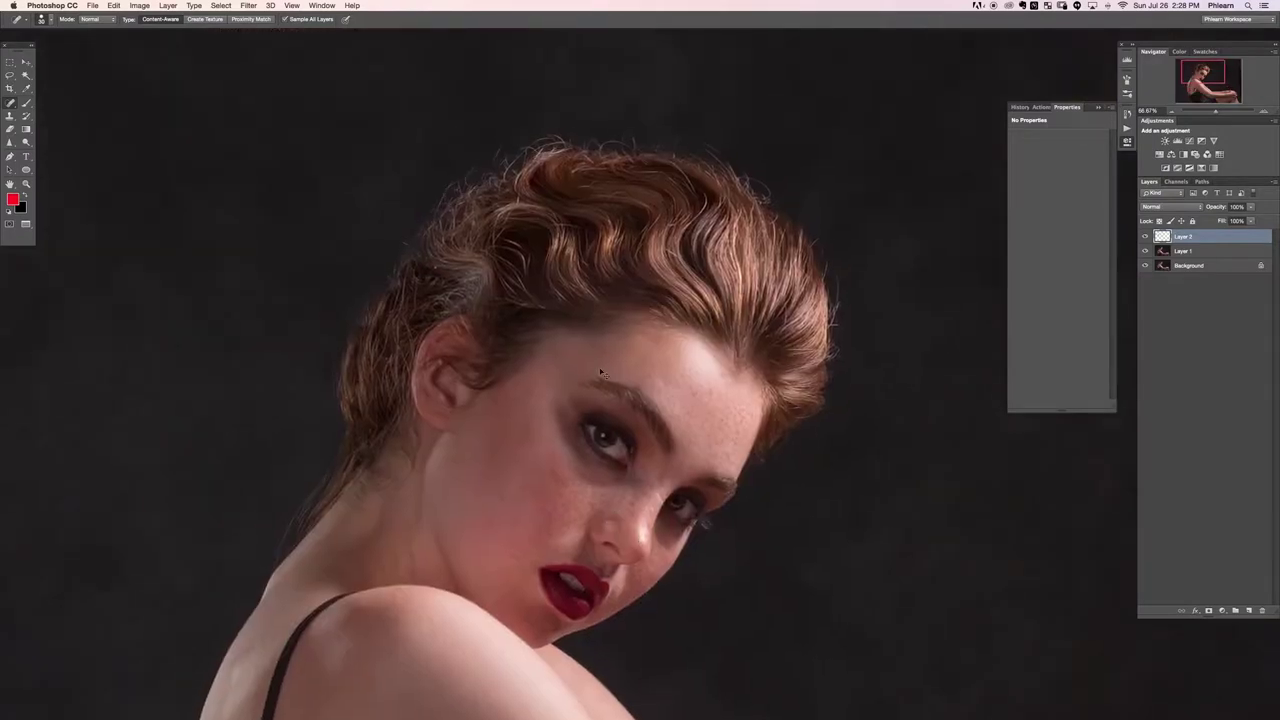
key("super+plus")
left_click_drag(414, 338, 478, 462)
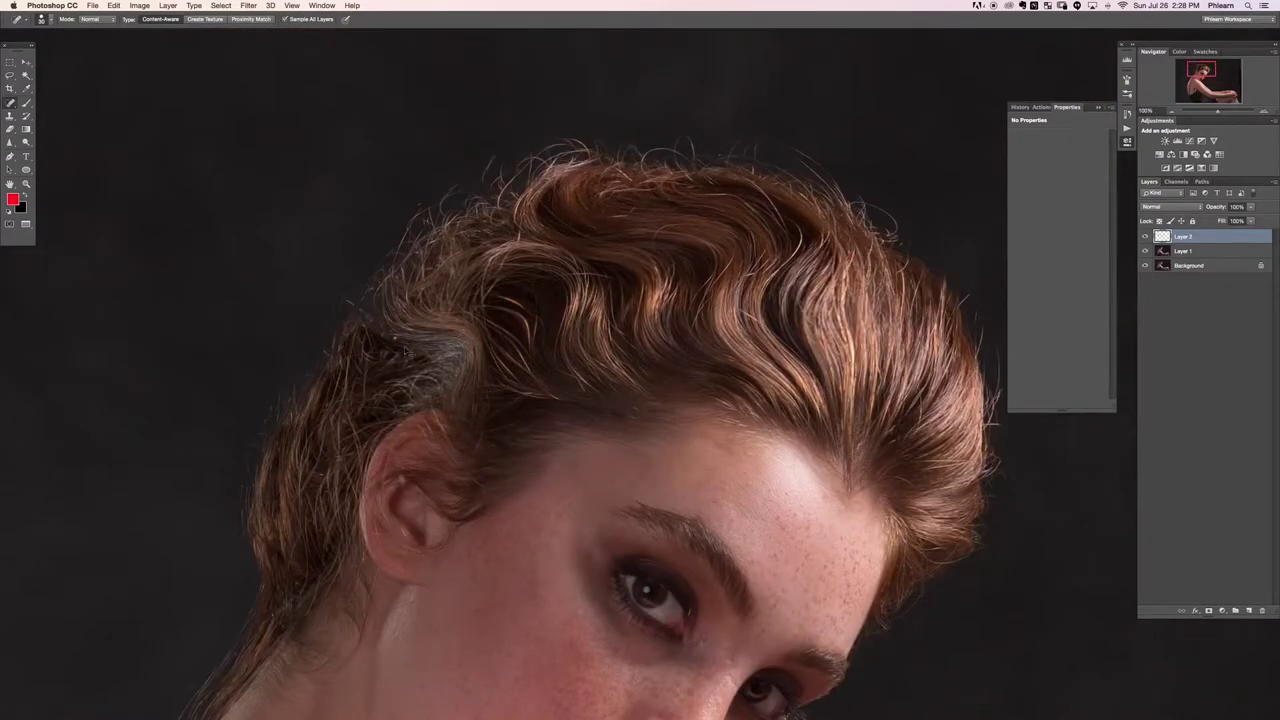
scroll(406, 348, "down", 4)
scroll(408, 352, "up", 1)
scroll(408, 352, "down", 2)
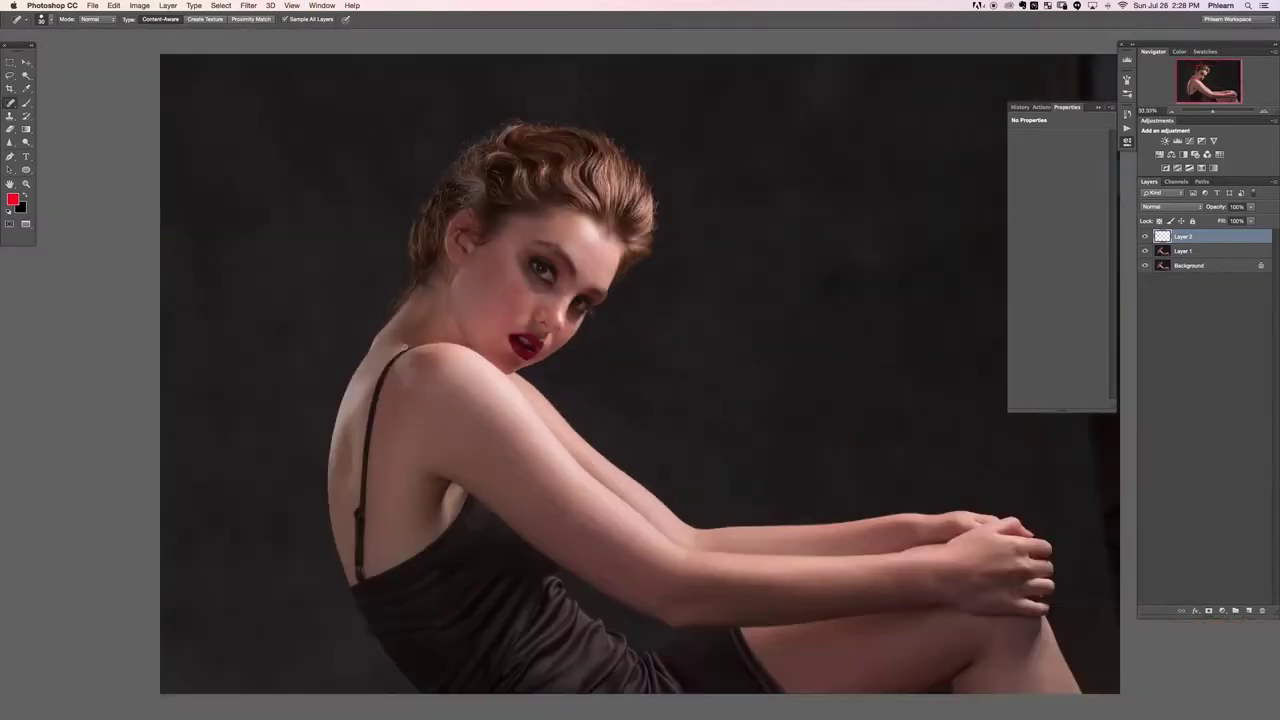
left_click_drag(559, 394, 522, 431)
Step: Add a red #ff0000 Solid Color fill layer on top and set its blend mode to Overlay
left_click(1223, 610)
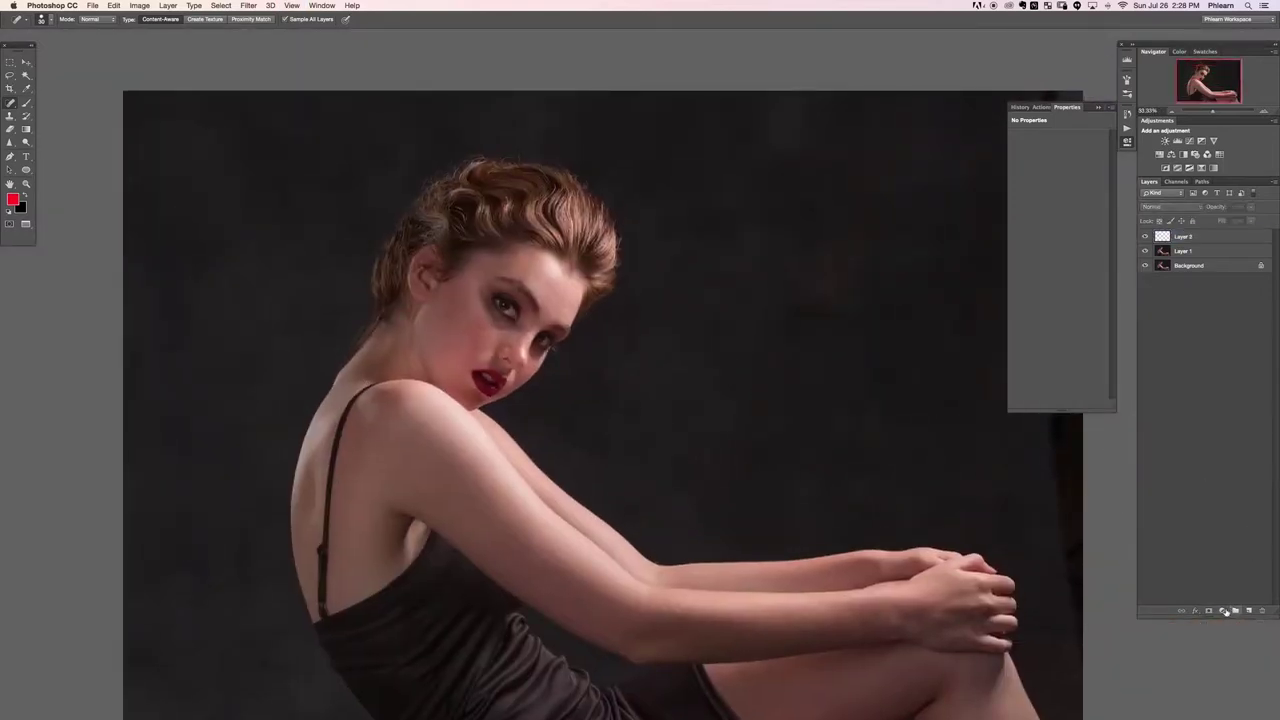
left_click(1228, 618)
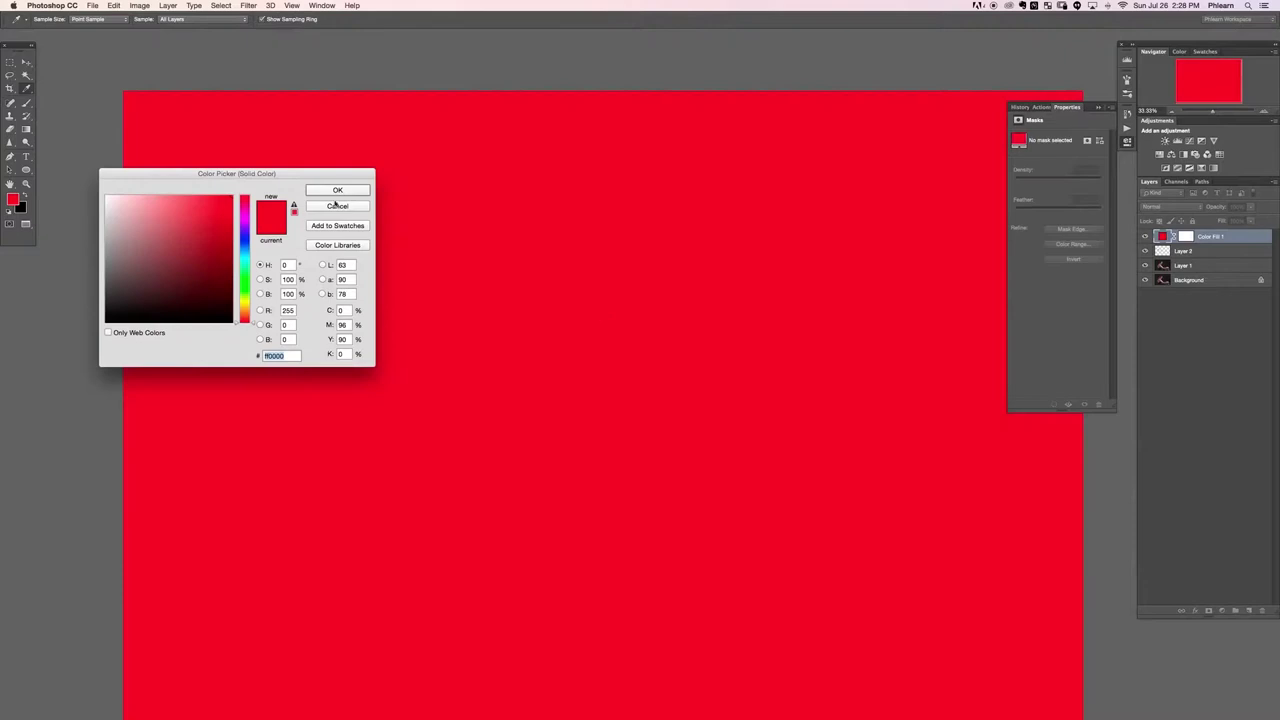
left_click(337, 191)
left_click(1154, 208)
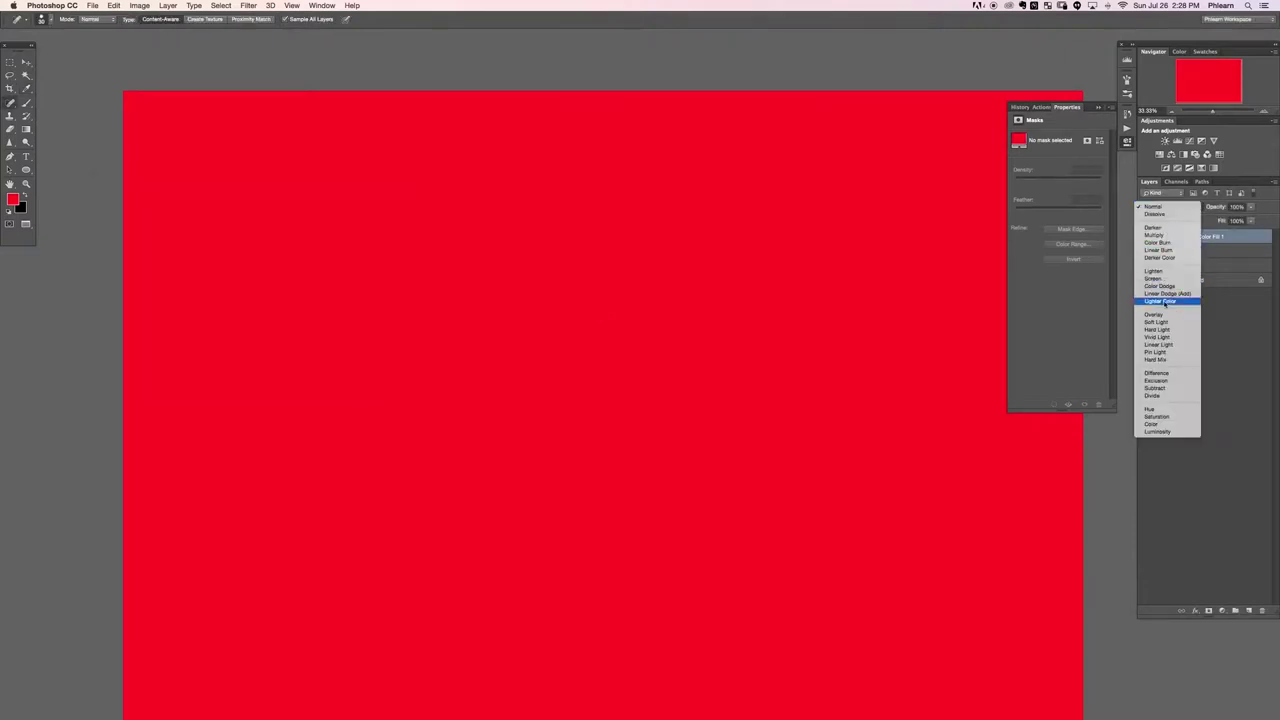
left_click(1140, 303)
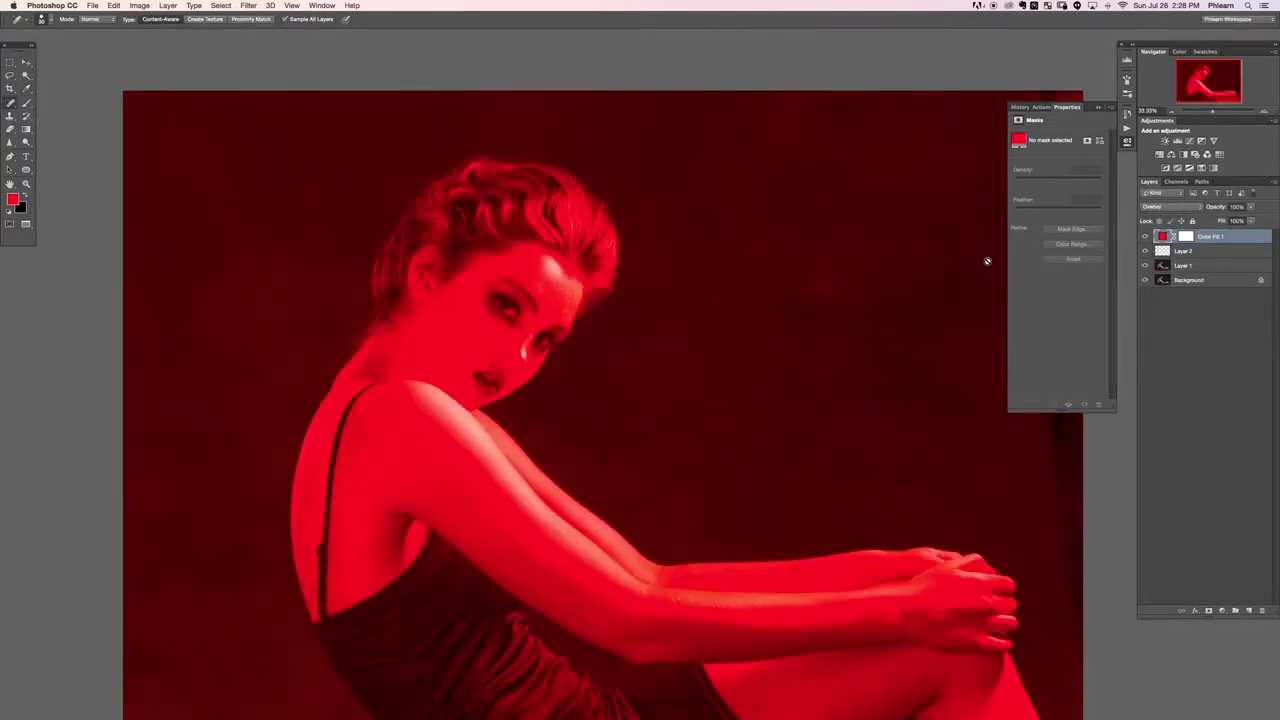
Step: Invert the fill layer's mask to black and paint it white over the grey hair patch above the ear
left_click(1186, 238)
key("ctrl+i")
key("b")
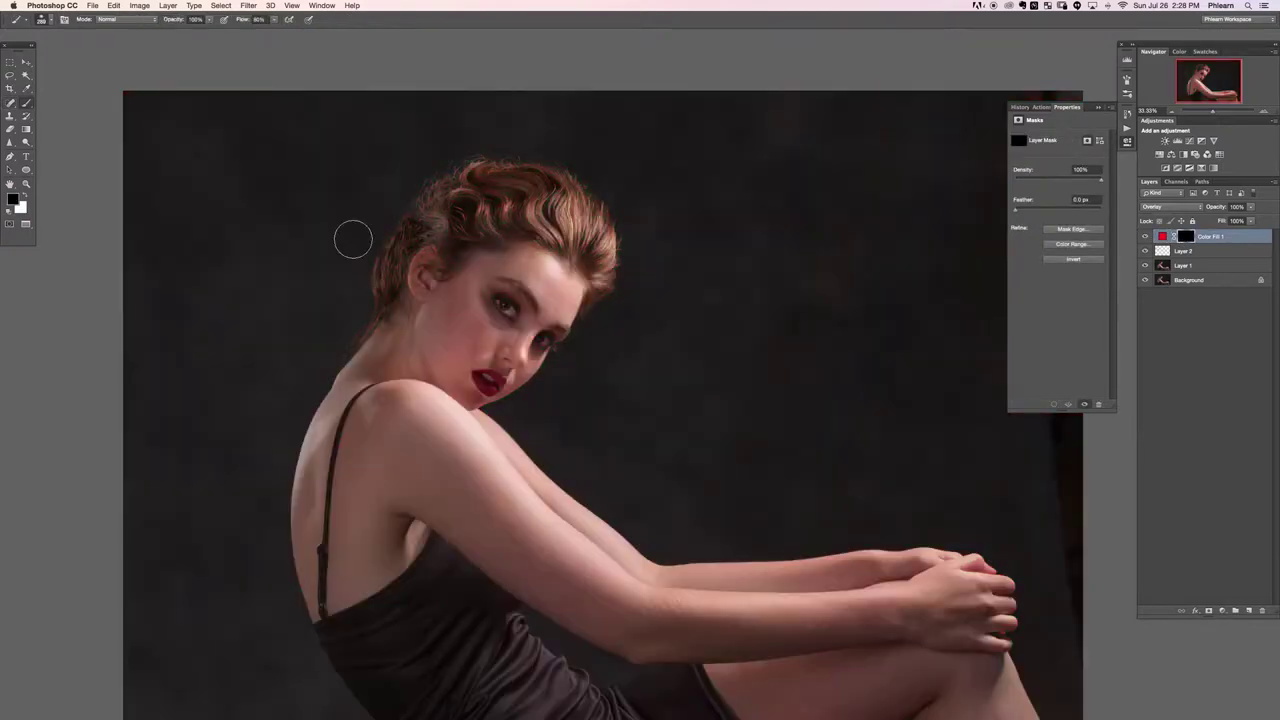
key("x")
mouse_move(434, 233)
left_mouse_down()
mouse_move(435, 205)
mouse_move(418, 222)
left_mouse_up()
double_click(1240, 240)
left_click_drag(550, 233, 594, 241)
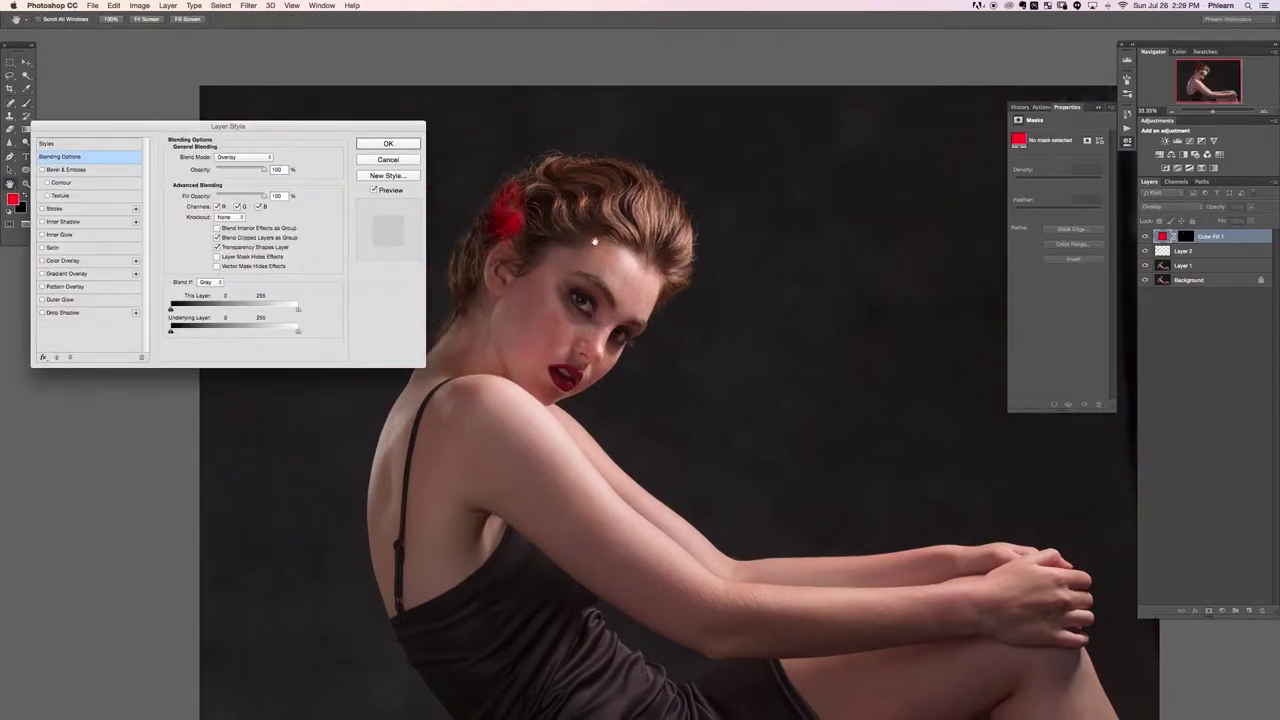
key("Escape")
Step: Change the fill layer's color to a muted brown, hue 31, #8b6c4b, and check it against the surrounding hair
double_click(1162, 237)
left_click(245, 315)
left_click(178, 223)
left_click(291, 264)
key("Up")
key("Up")
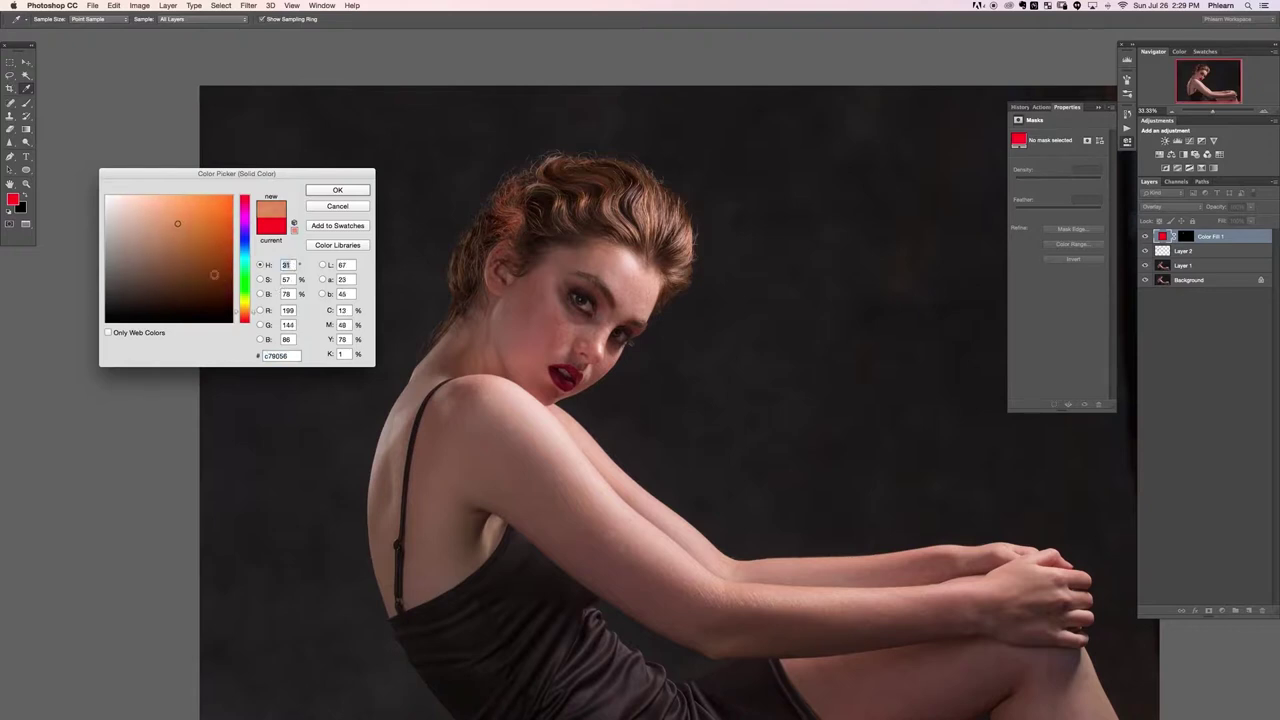
left_click_drag(177, 223, 170, 249)
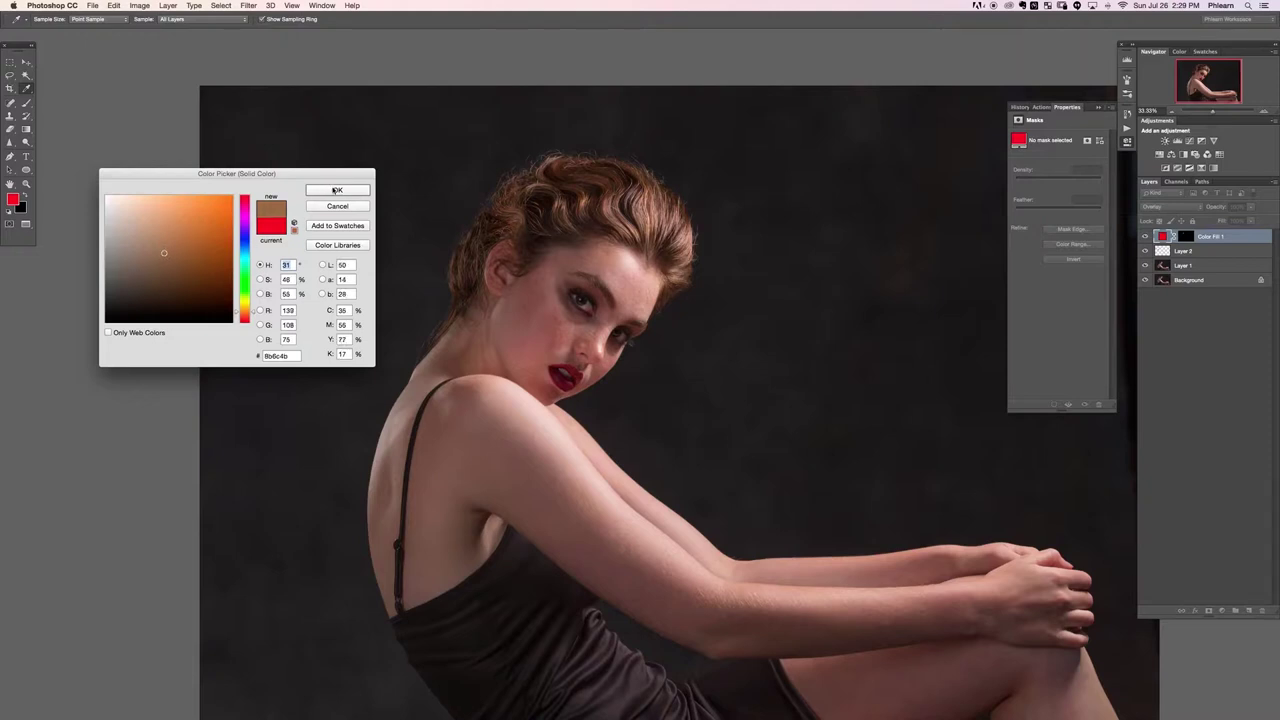
left_click(336, 190)
left_click(1144, 237)
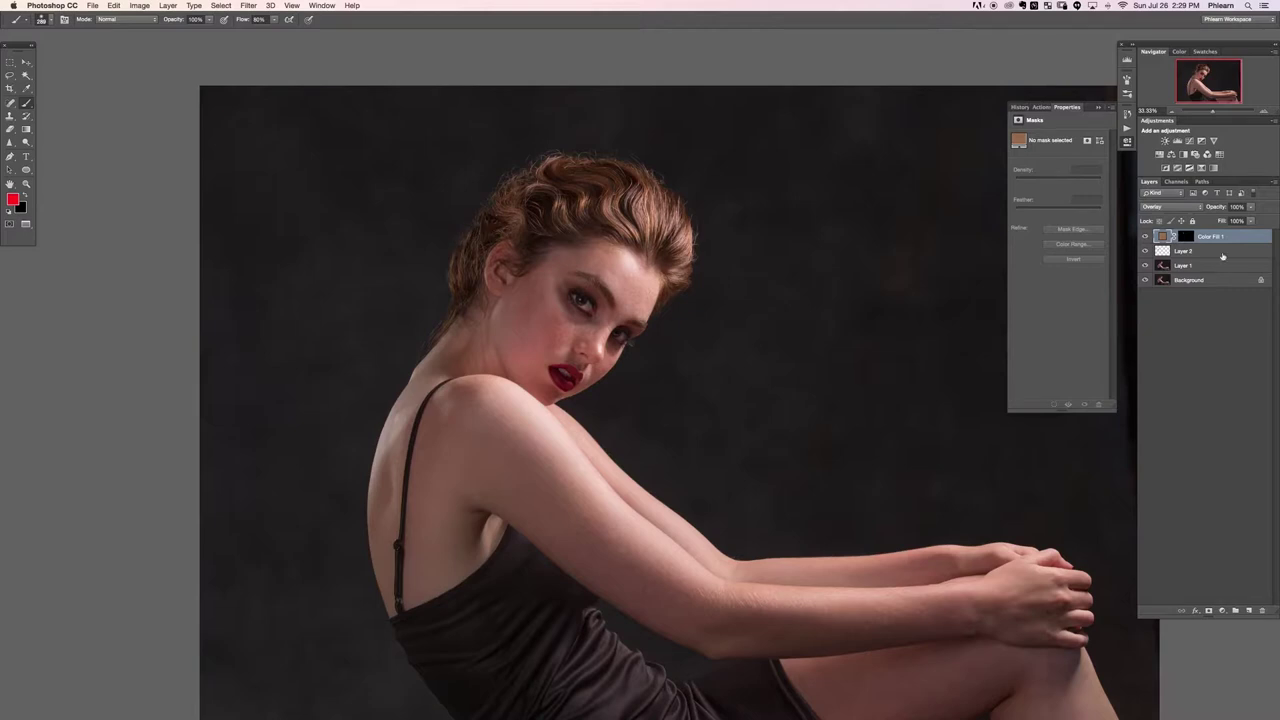
Step: Refine the brown fill layer's mask over the hair above the ear with a smaller brush, using white and black
left_click_drag(575, 289, 596, 303)
left_click(1185, 236)
key("d")
left_click_drag(524, 260, 516, 256, "ctrl+alt")
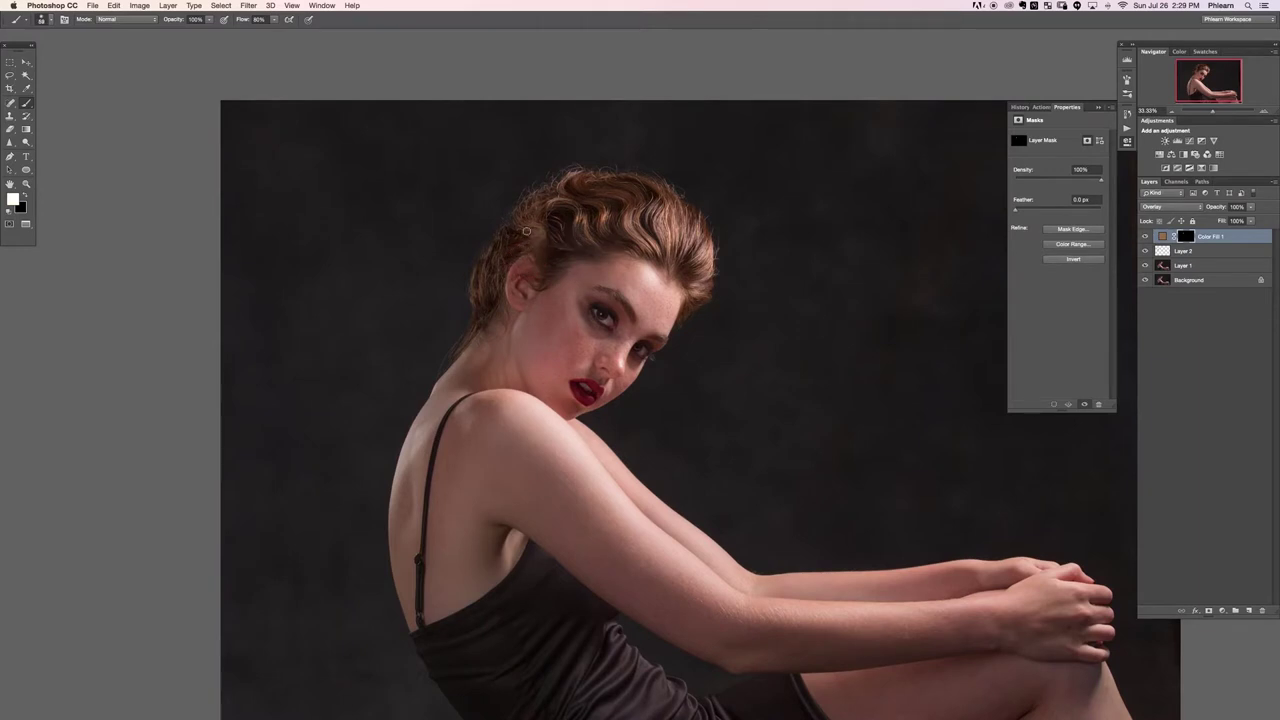
key("x")
left_click_drag(662, 339, 632, 309)
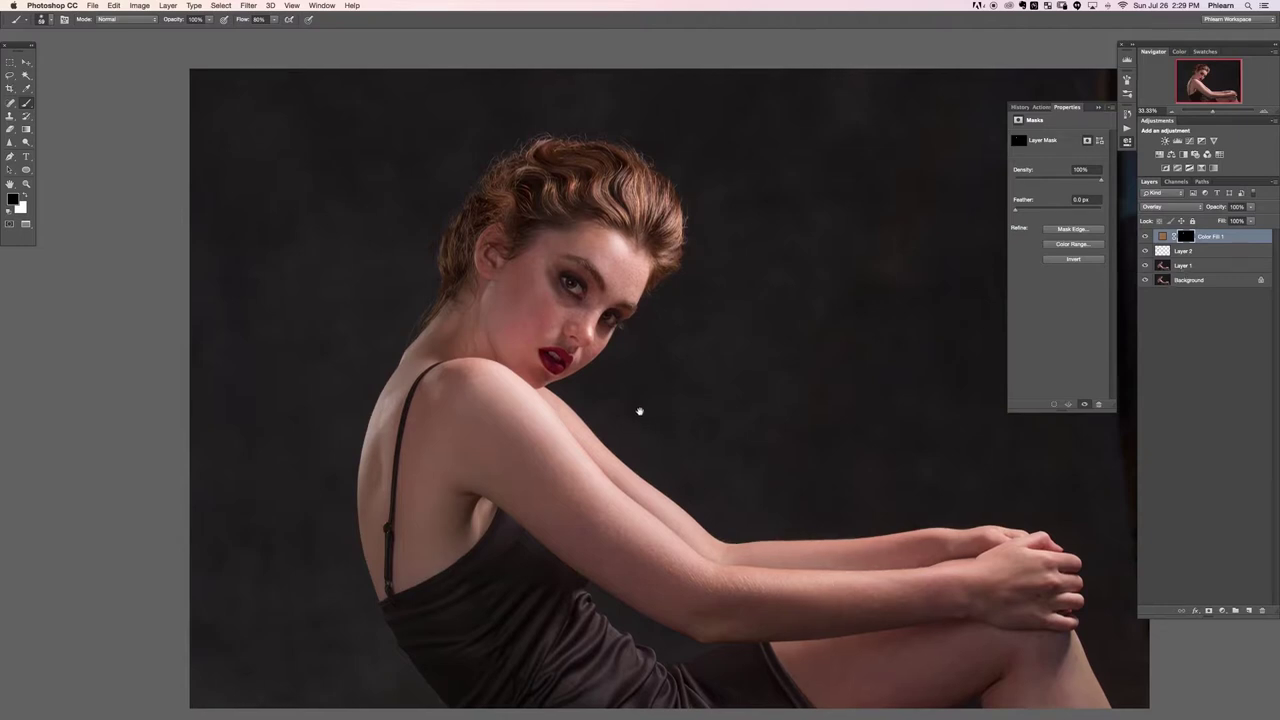
left_click_drag(640, 411, 638, 420)
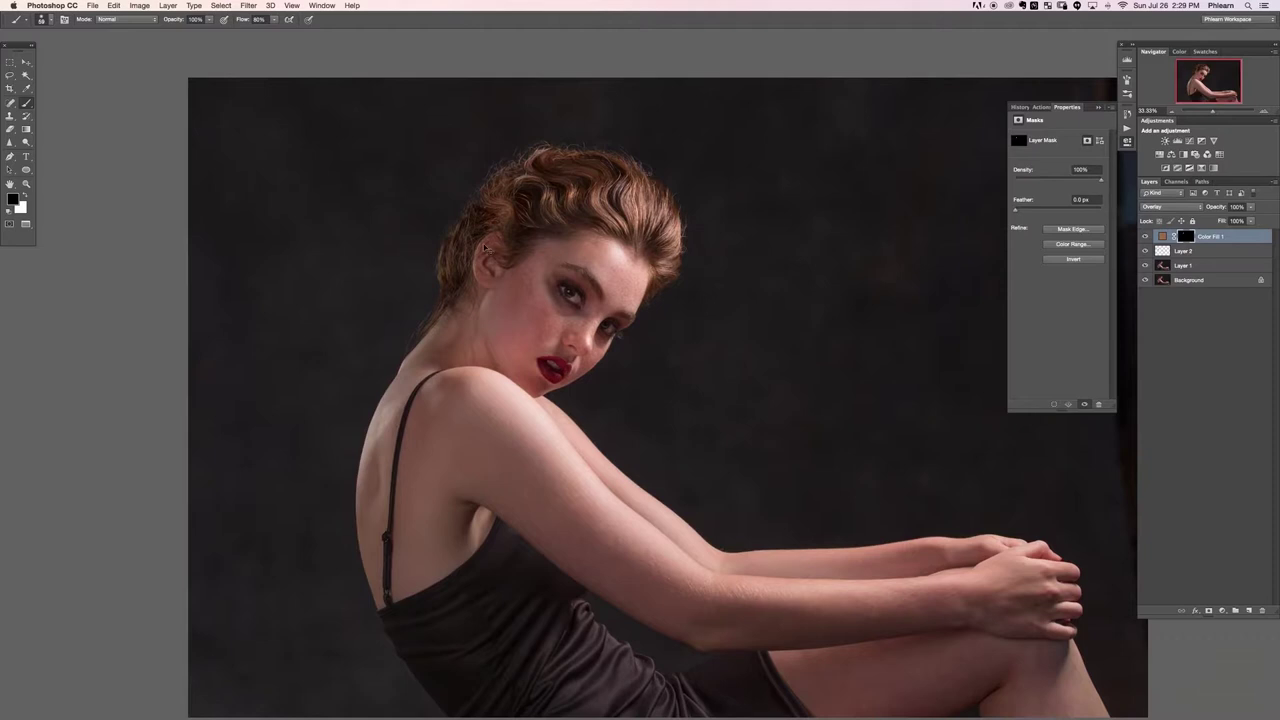
Step: Create a new empty layer above the color fill layer for cleaning up the nape
key("super+equal")
key("super+equal")
left_click_drag(440, 354, 509, 443)
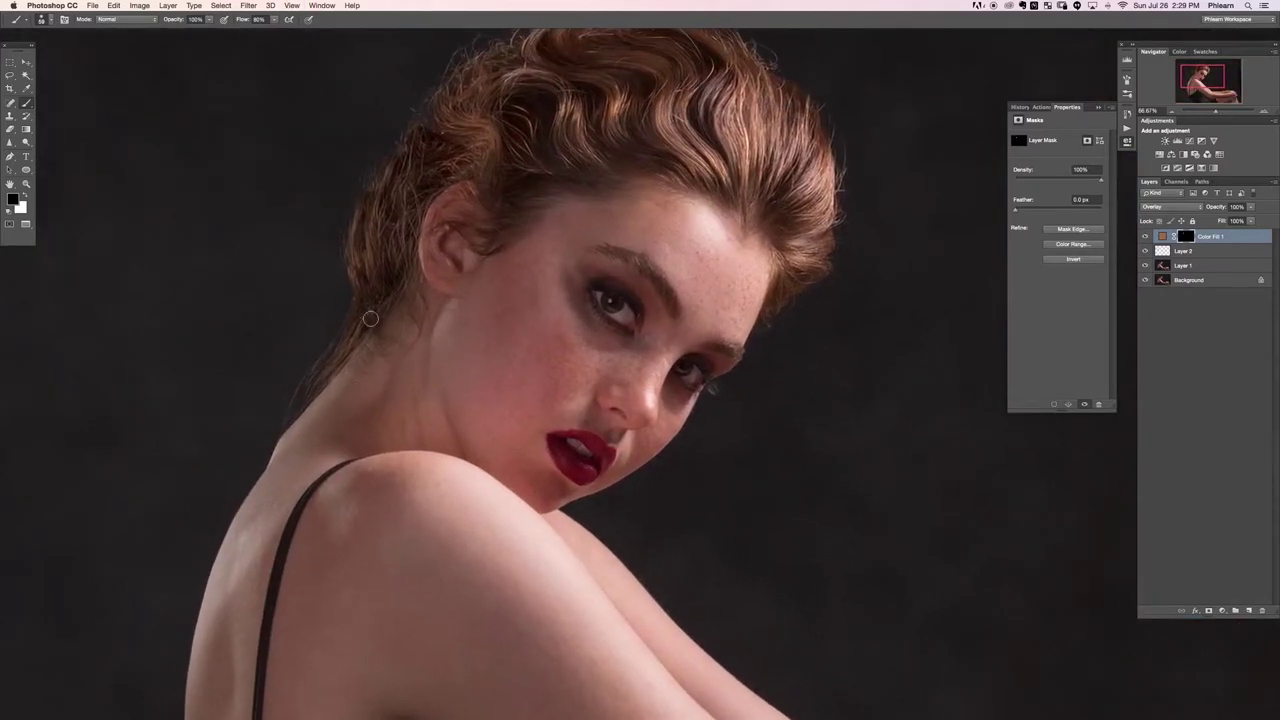
key("super+equal")
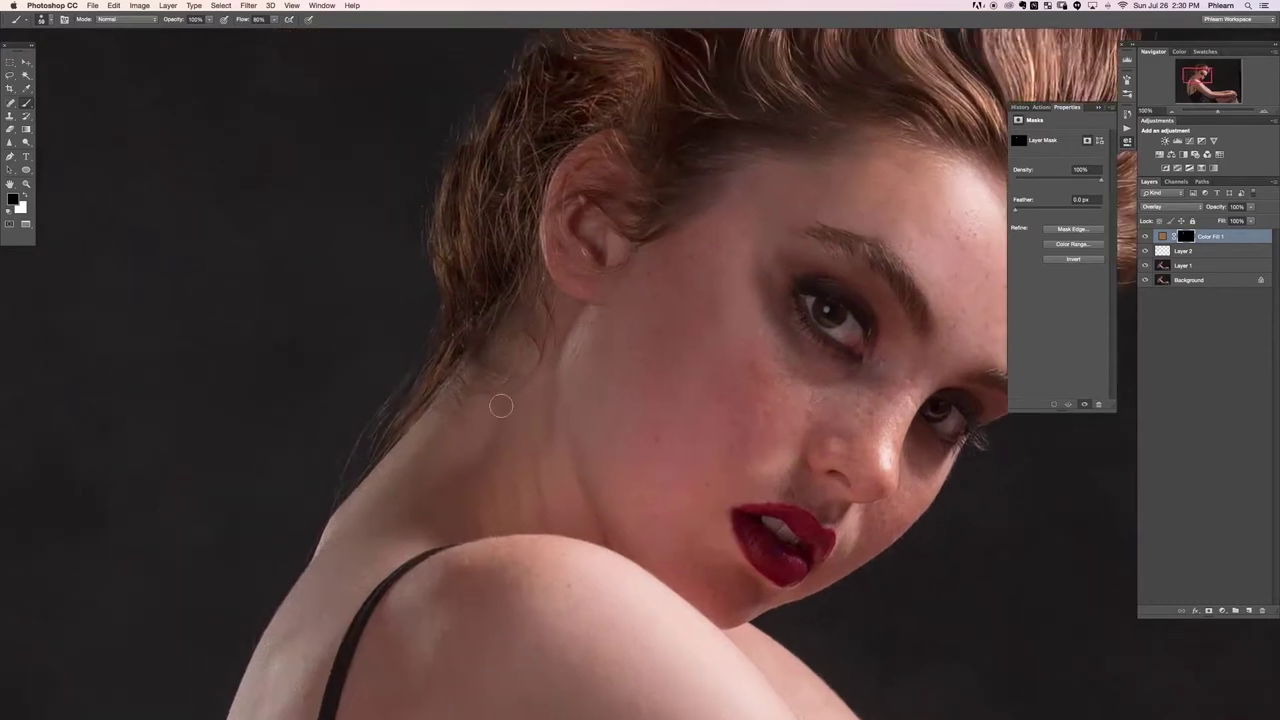
key("super+alt+shift+n")
Step: Draw a Pen path along the back of the neck and hairline, looping out around the backdrop behind the nape
key("p")
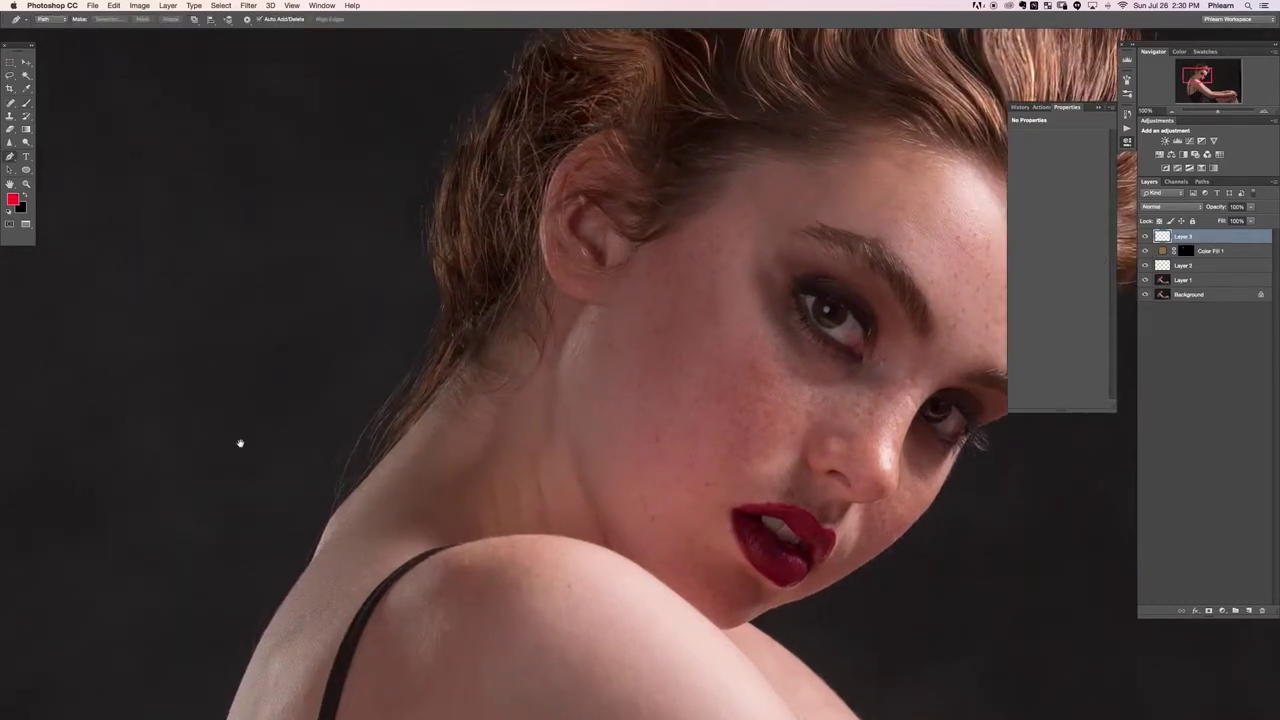
left_click_drag(240, 443, 327, 435)
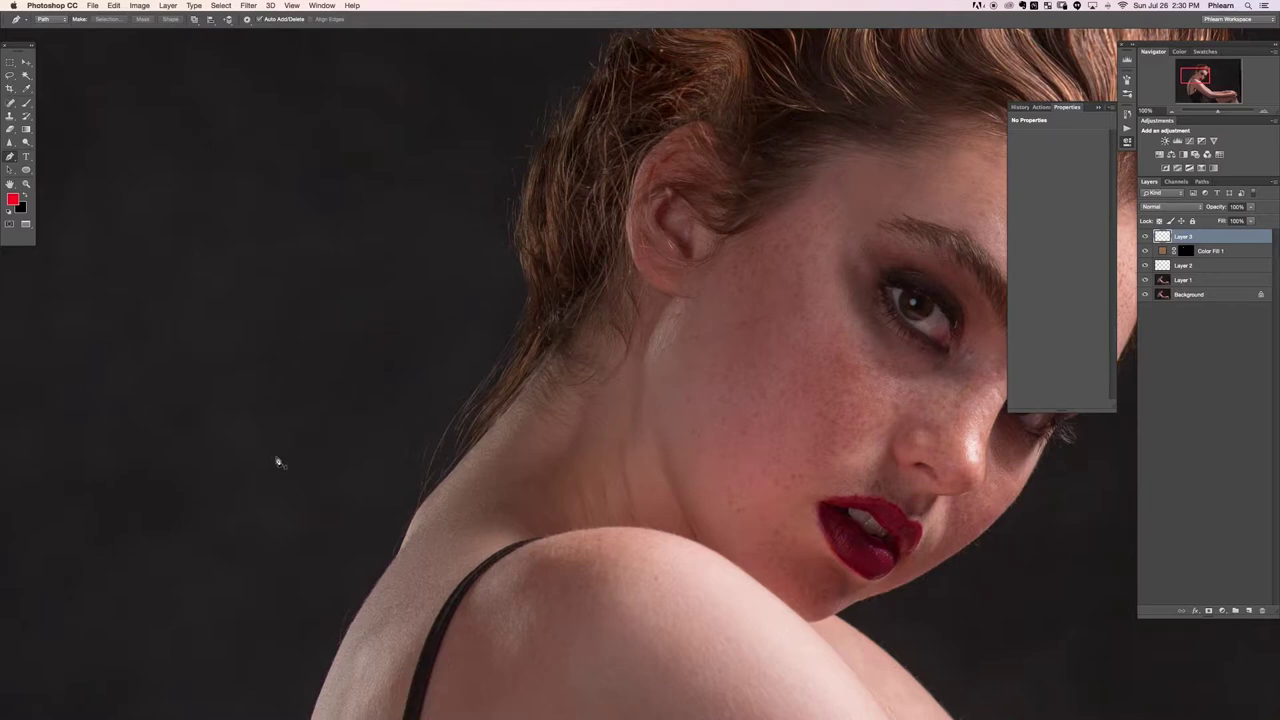
left_click_drag(294, 562, 329, 549)
left_click_drag(407, 526, 447, 482)
left_click_drag(481, 444, 490, 431)
left_click(546, 360)
left_click(405, 268)
left_click(278, 393)
left_click(328, 470)
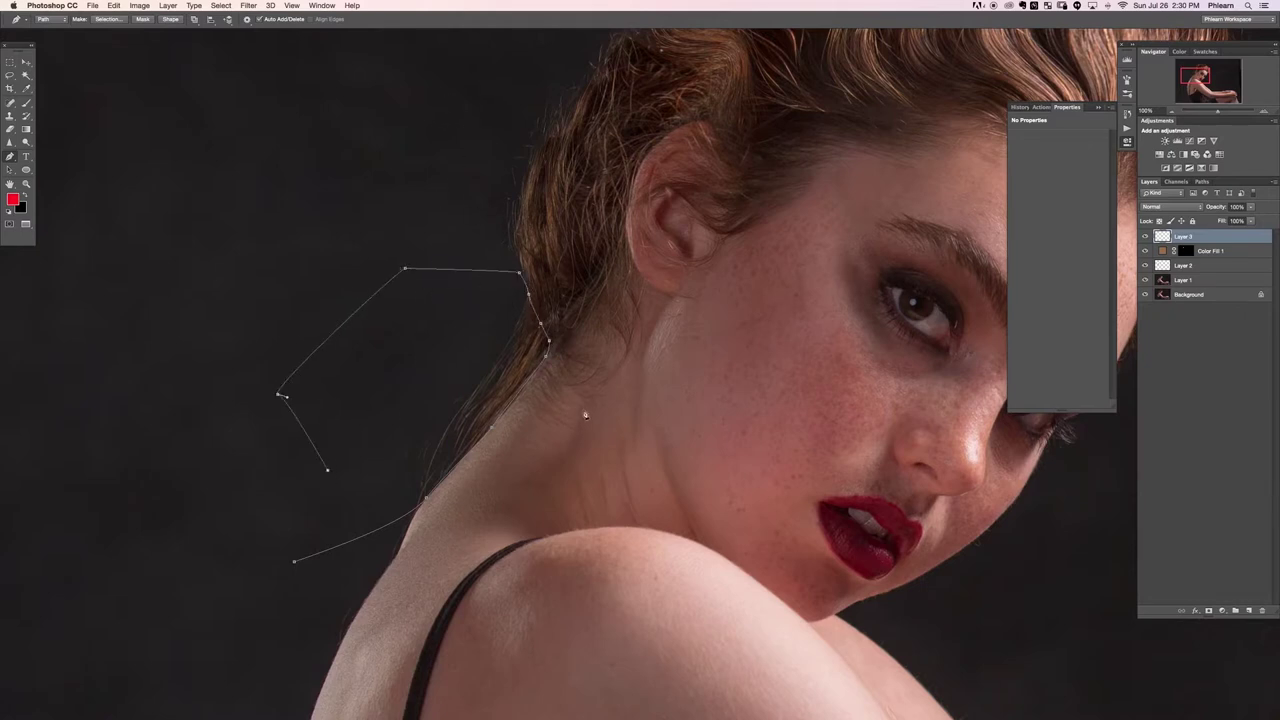
Step: Convert the neck path into a new anti-aliased selection with a 2-pixel feather radius
right_click(421, 345)
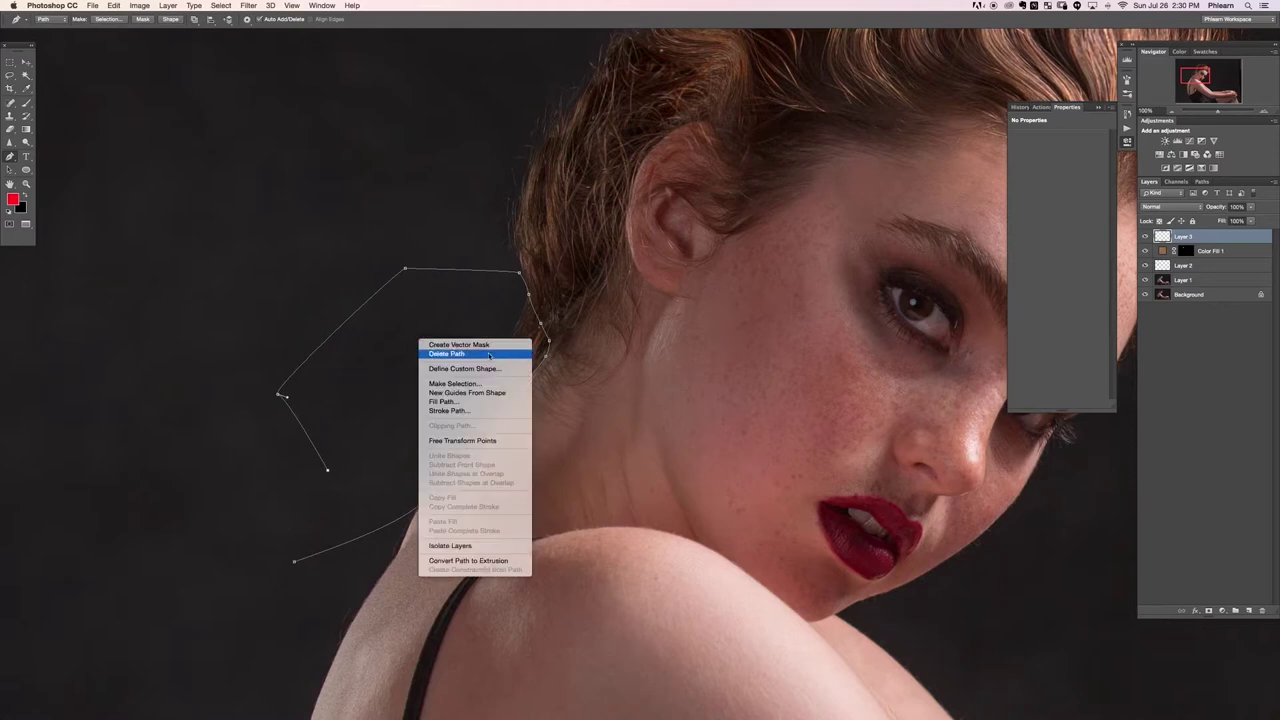
left_click(500, 378)
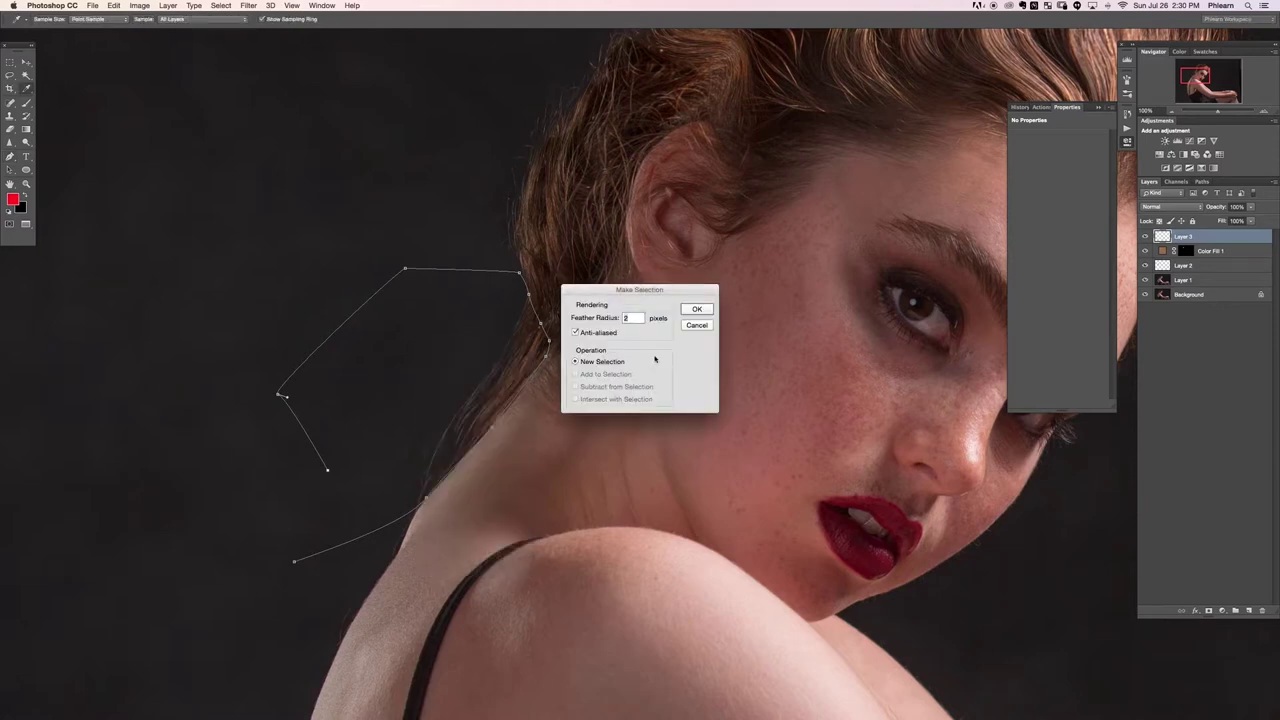
left_click(708, 309)
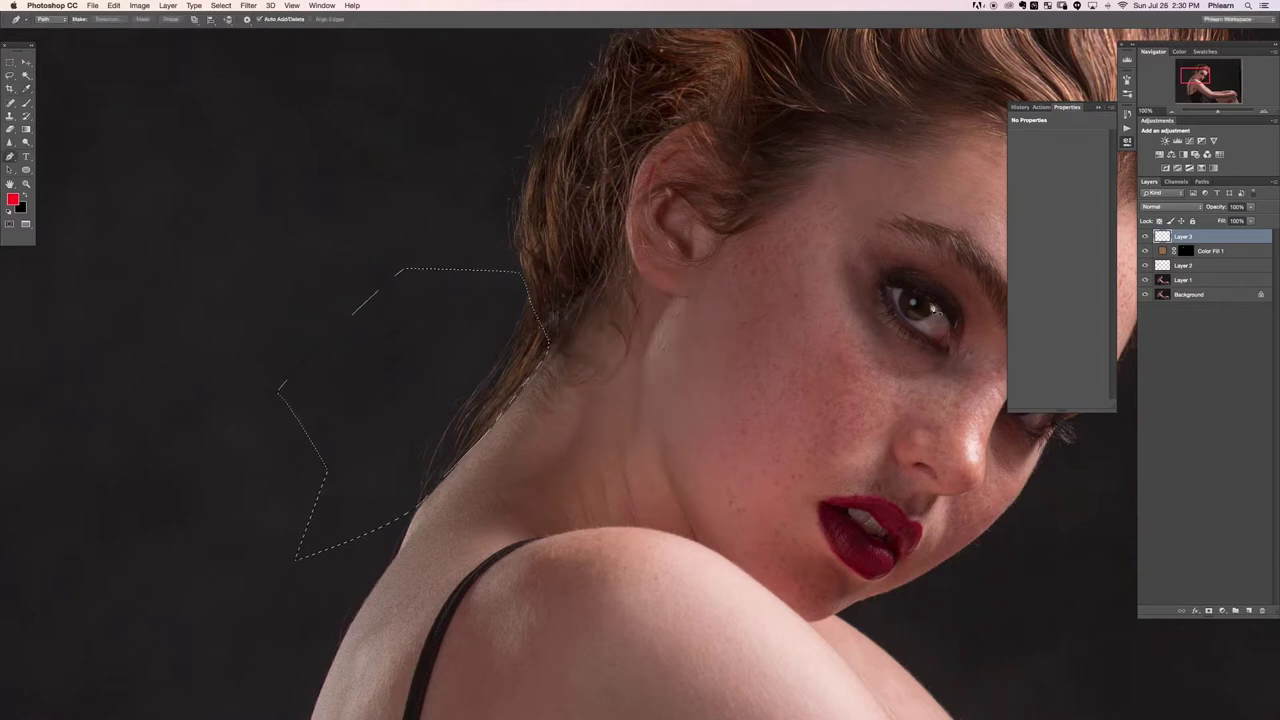
Step: On a new layer, clone dark backdrop over the stray nape hairs inside the selection, and deselect
left_click(1248, 611)
key("s")
left_click(431, 376, "alt")
mouse_move(462, 421)
left_mouse_down()
mouse_move(460, 402)
mouse_move(466, 414)
mouse_move(420, 449)
mouse_move(409, 434)
left_mouse_up()
left_click_drag(481, 390, 480, 449)
key("super+d")
left_click(447, 362, "alt")
mouse_move(514, 351)
left_mouse_down()
mouse_move(525, 316)
mouse_move(533, 356)
mouse_move(523, 328)
mouse_move(537, 335)
mouse_move(511, 403)
mouse_move(490, 418)
mouse_move(521, 380)
mouse_move(490, 420)
mouse_move(545, 425)
left_mouse_up()
key("super+z")
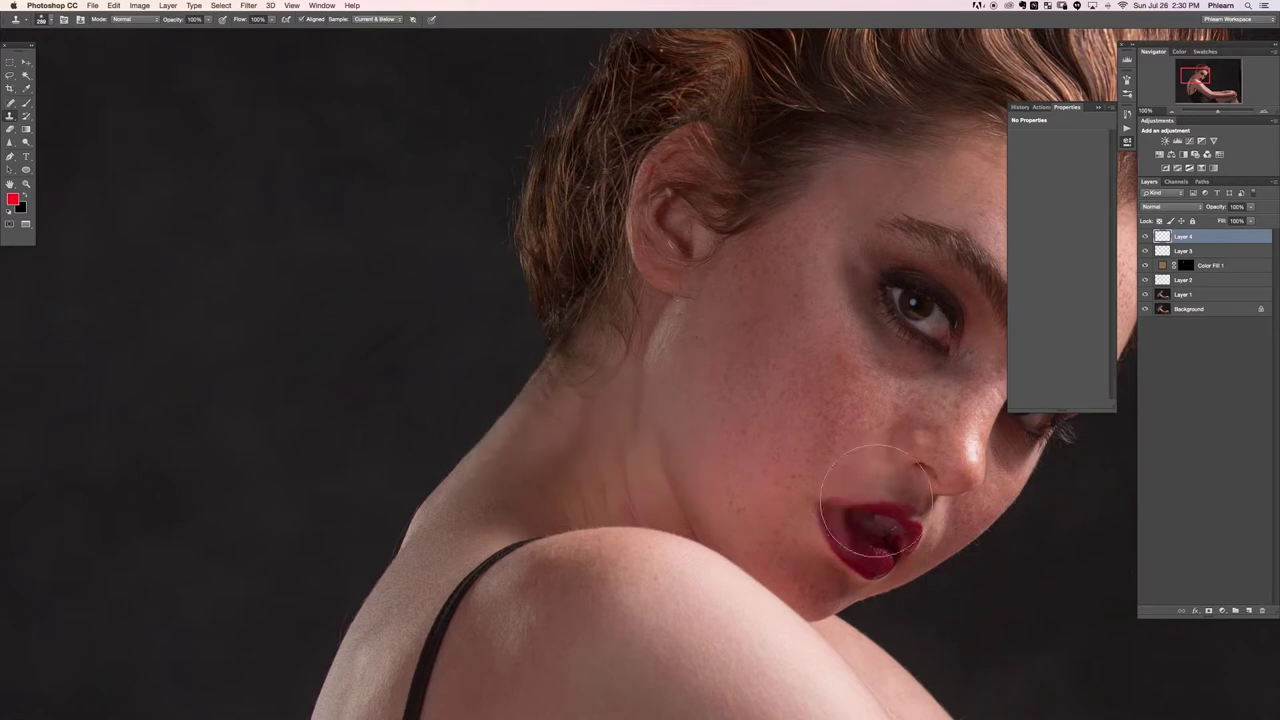
Step: On another new layer, clone a patch of hair from the back of the head onto the empty backdrop beside it
key("super+minus")
key("super+minus")
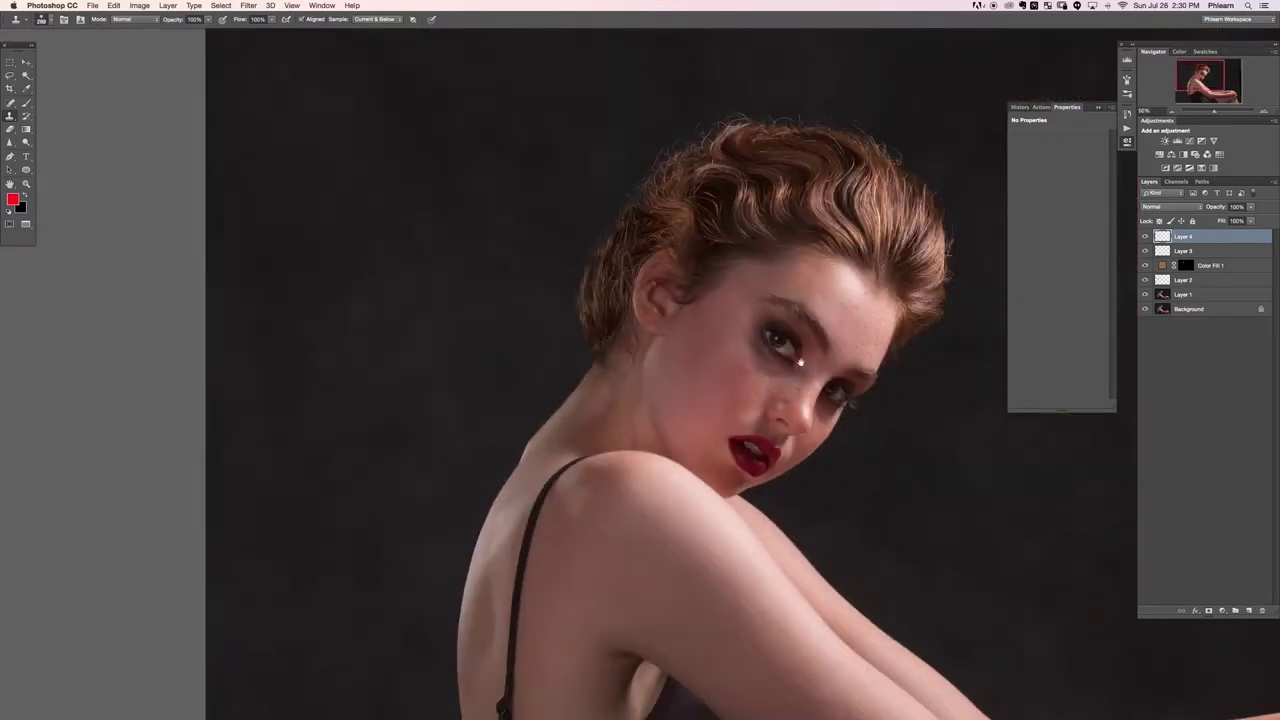
left_click_drag(754, 324, 692, 330)
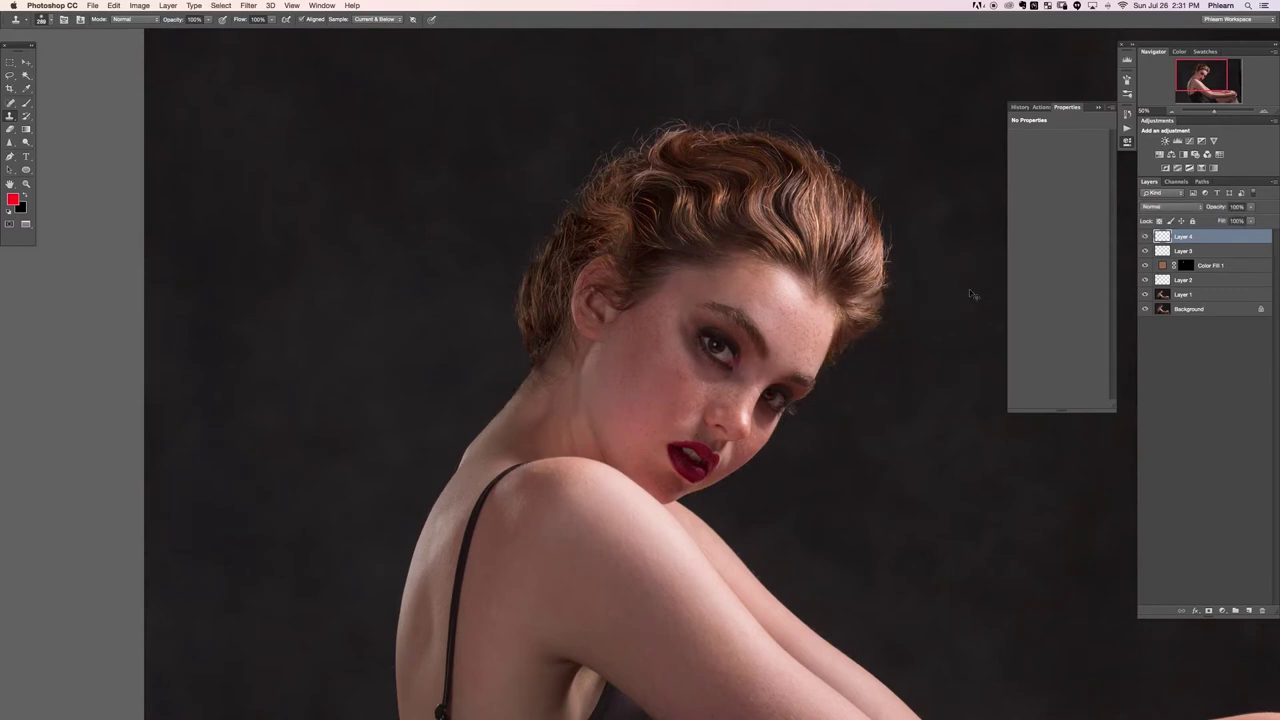
key("super+equal")
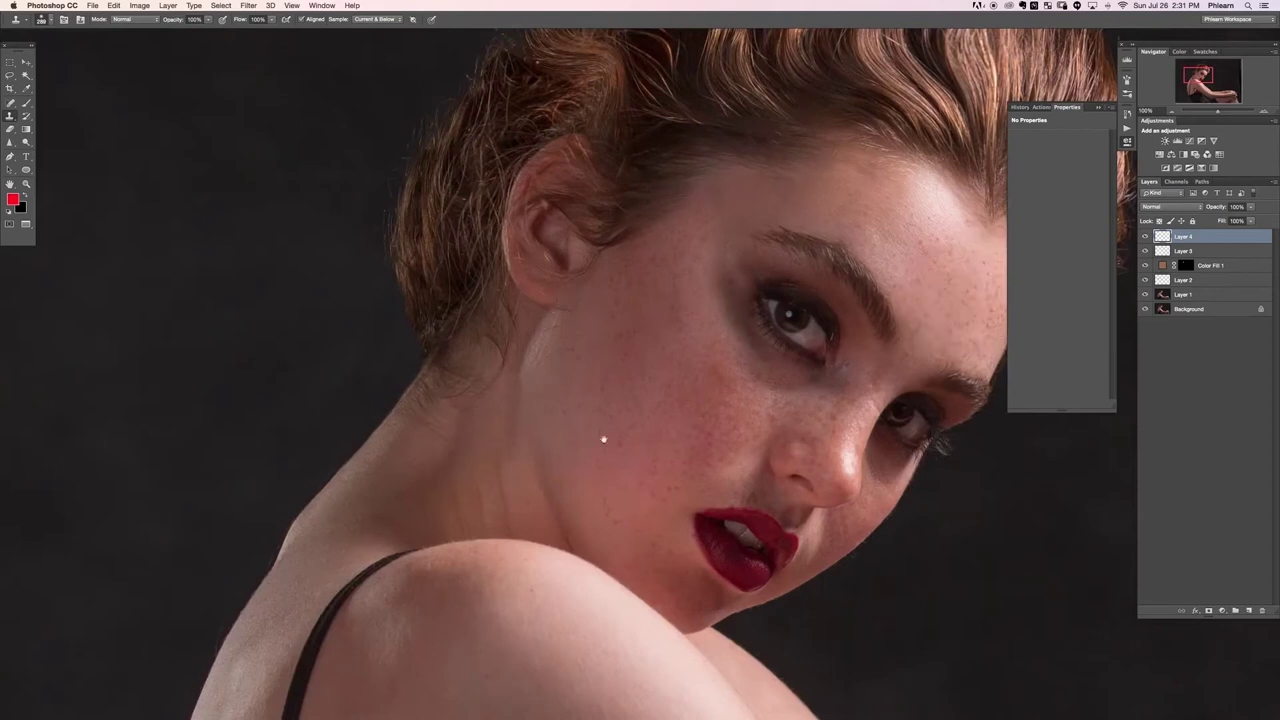
scroll(600, 437, "up", 3)
scroll(600, 437, "left", 2)
key("super+shift+alt+n")
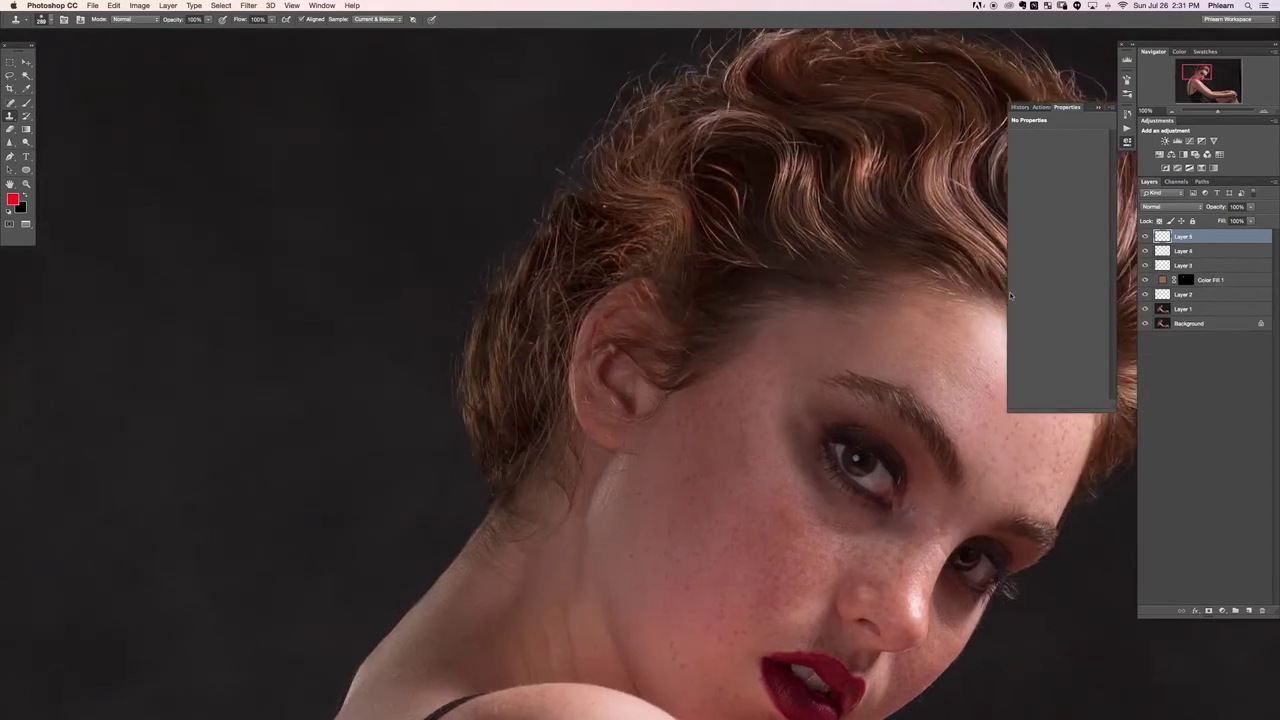
left_click(598, 138, "alt")
left_click_drag(490, 168, 470, 166)
mouse_move(472, 120)
left_mouse_down()
mouse_move(446, 151)
mouse_move(459, 164)
mouse_move(531, 74)
left_mouse_up()
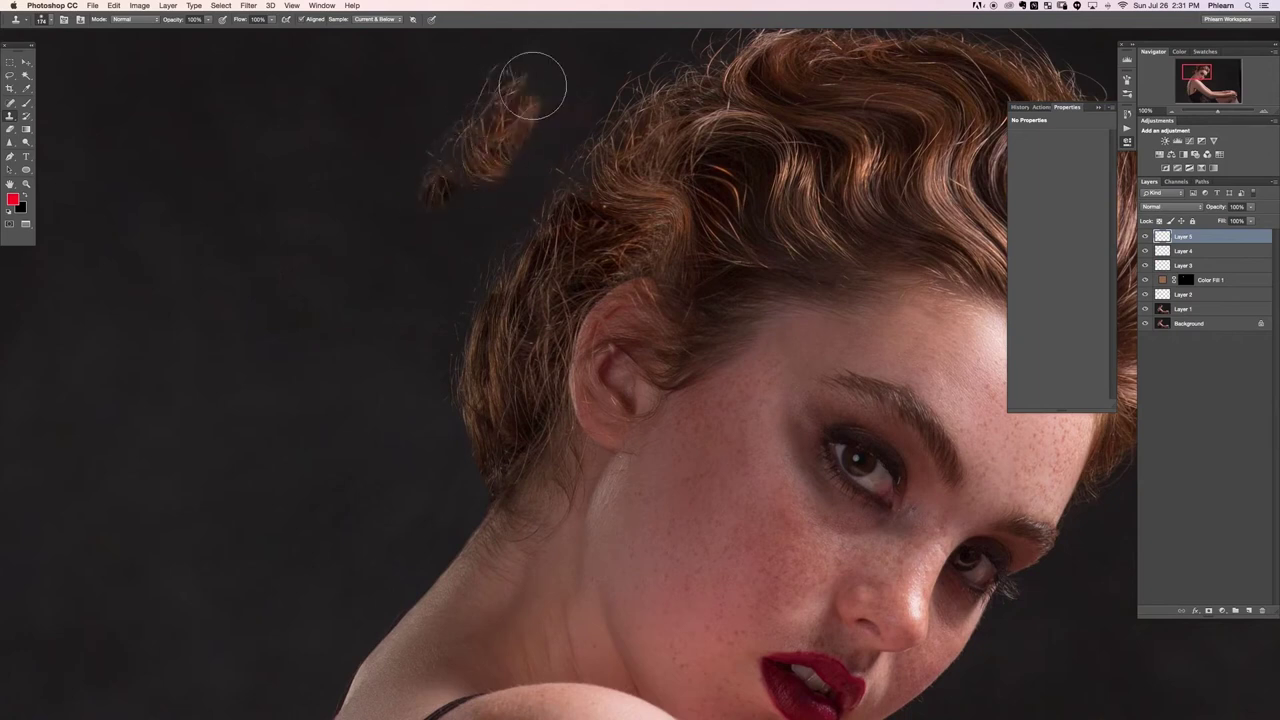
Step: Move the cloned hair patch down beside the back of the head and set its layer's blend mode to Lighten
key("v")
mouse_move(545, 160)
left_mouse_down()
mouse_move(415, 405)
mouse_move(372, 420)
mouse_move(436, 398)
left_mouse_up()
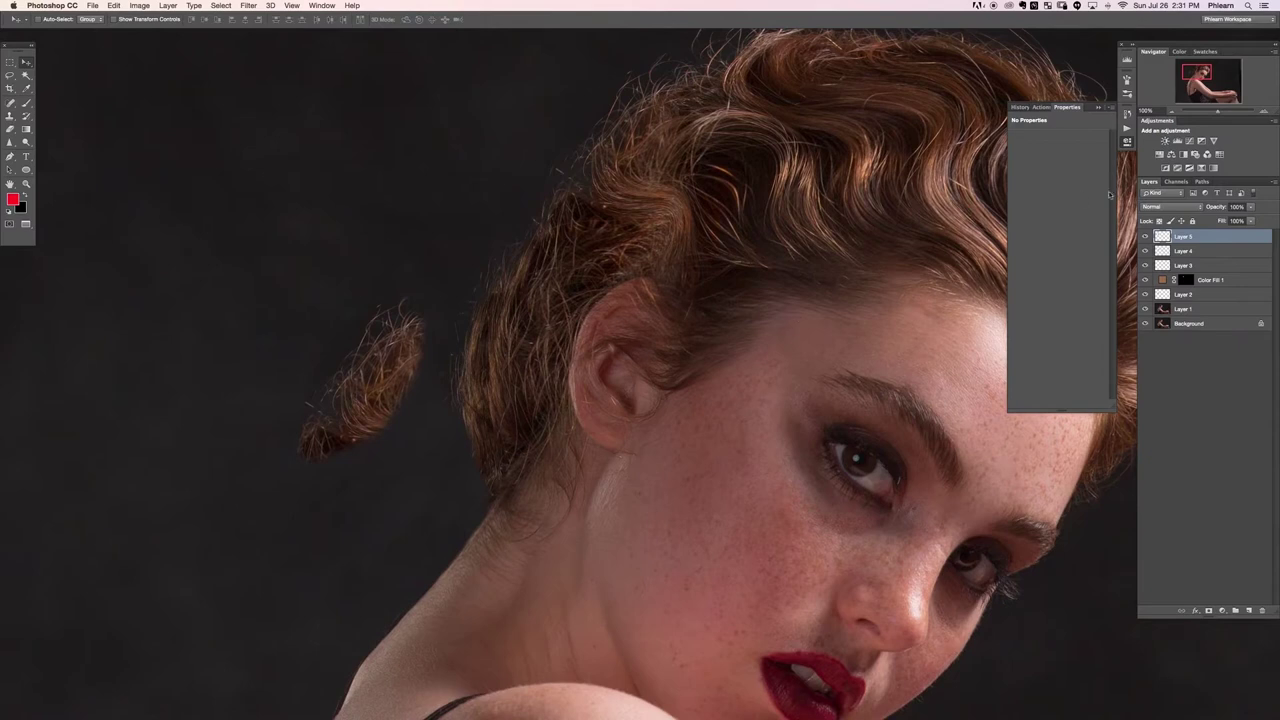
left_click(1150, 207)
left_click(1152, 270)
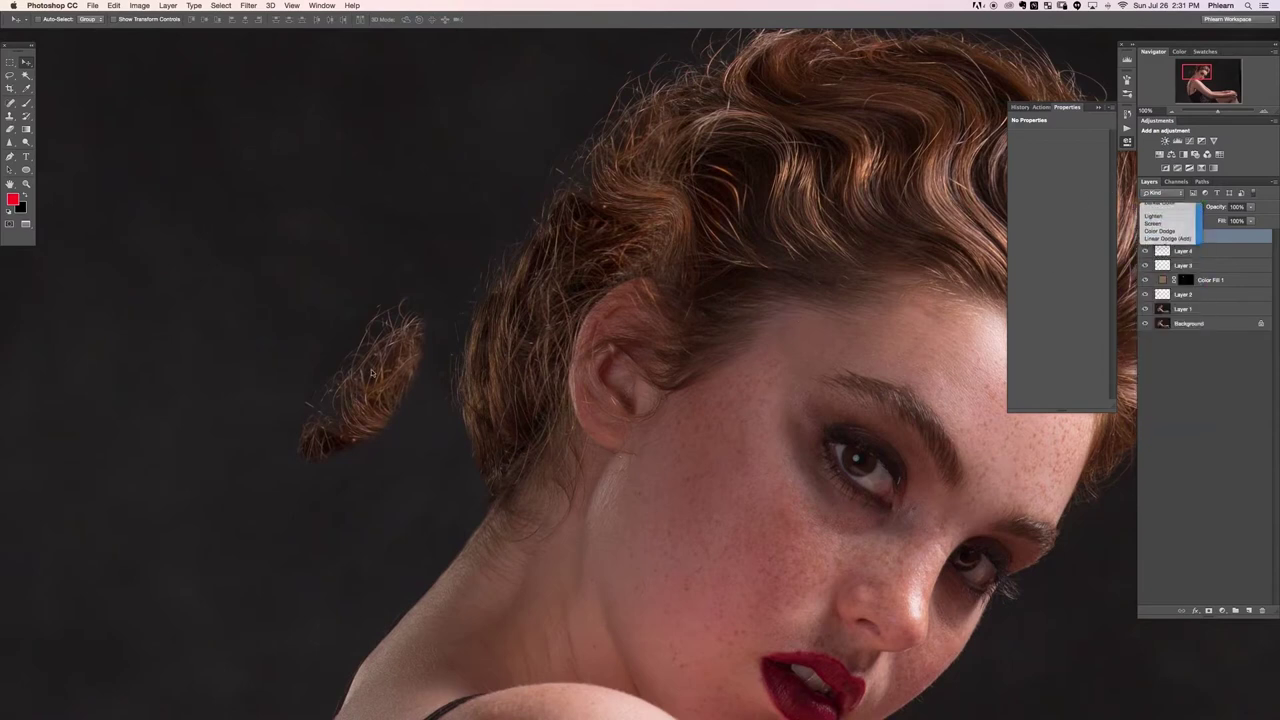
Step: Rotate the hair patch about 46° counterclockwise and place it over the hair behind the ear
key("ctrl+t")
left_click_drag(507, 456, 530, 348)
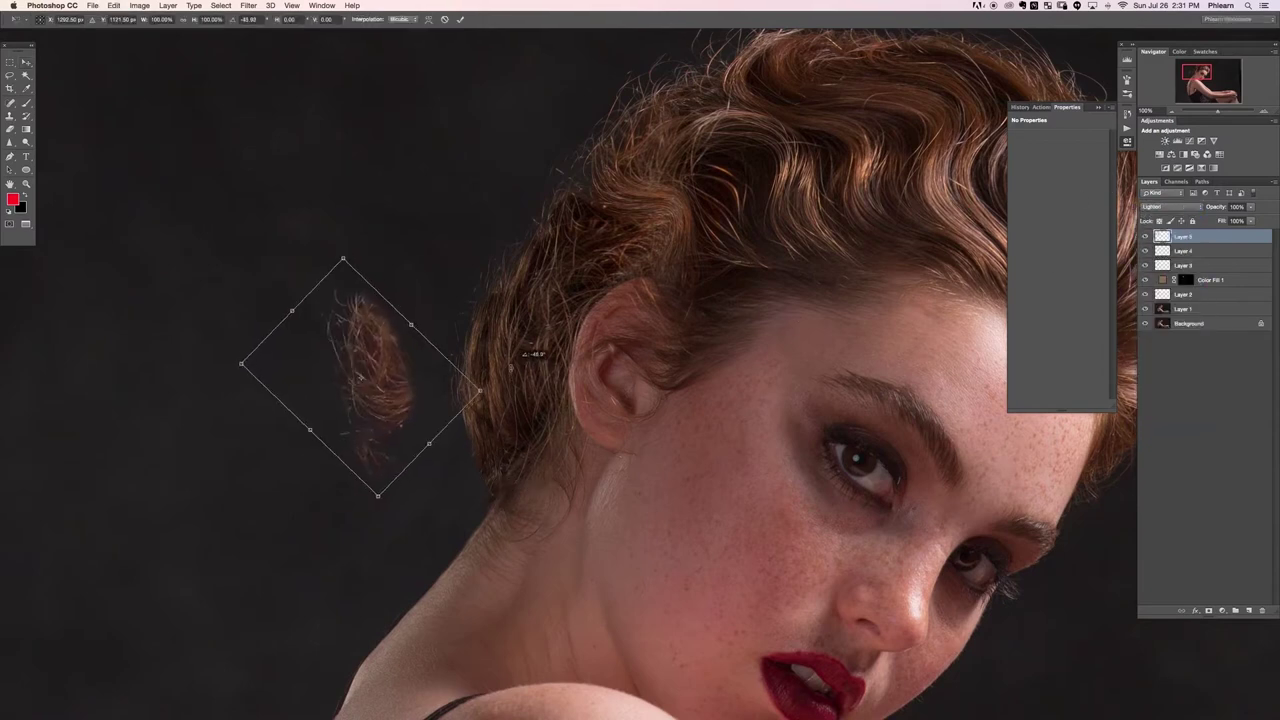
key("Return")
left_click_drag(398, 401, 518, 446)
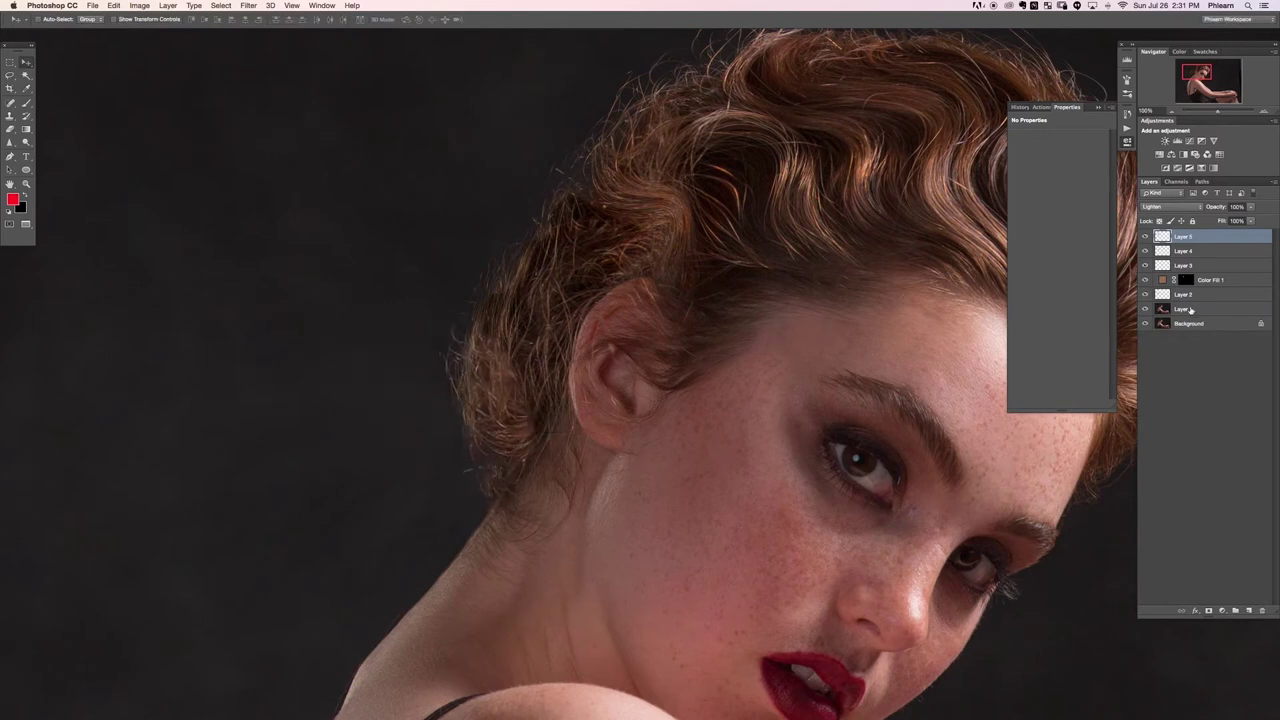
Step: Add a black mask to the hair patch layer and paint white along the lower back hairline to reveal it
left_click(1209, 611, "alt")
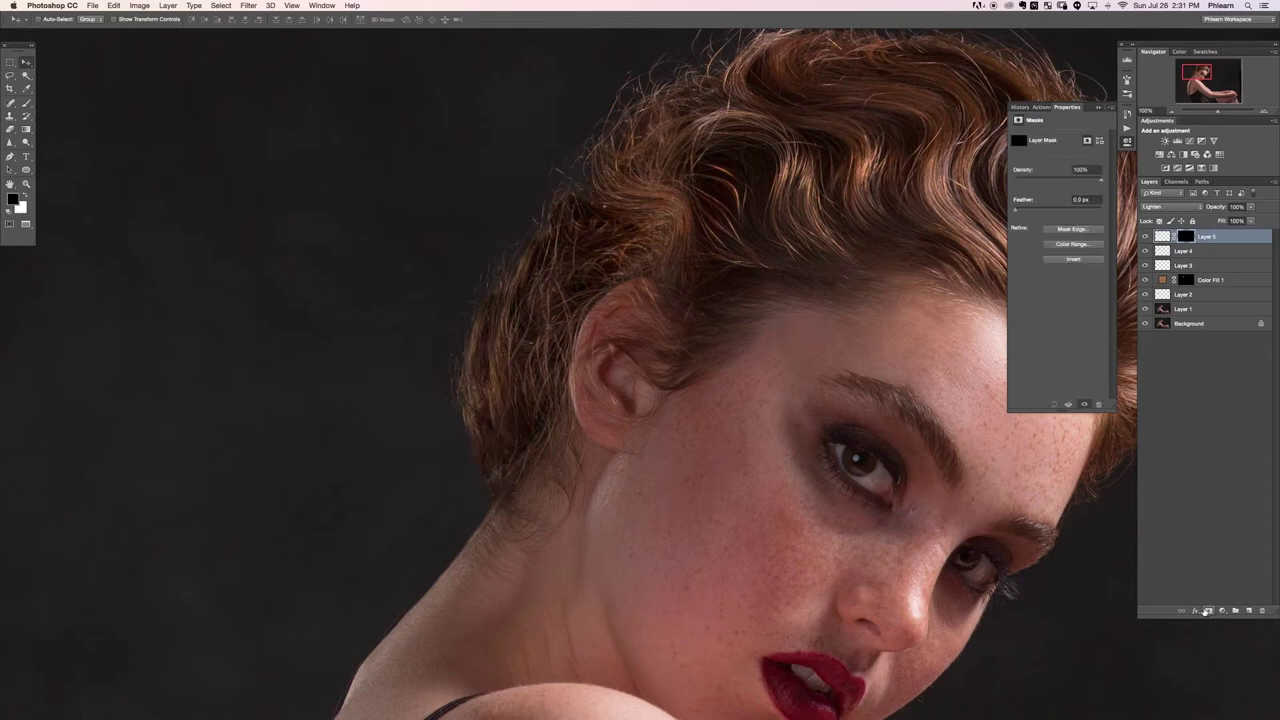
key("b")
key("x")
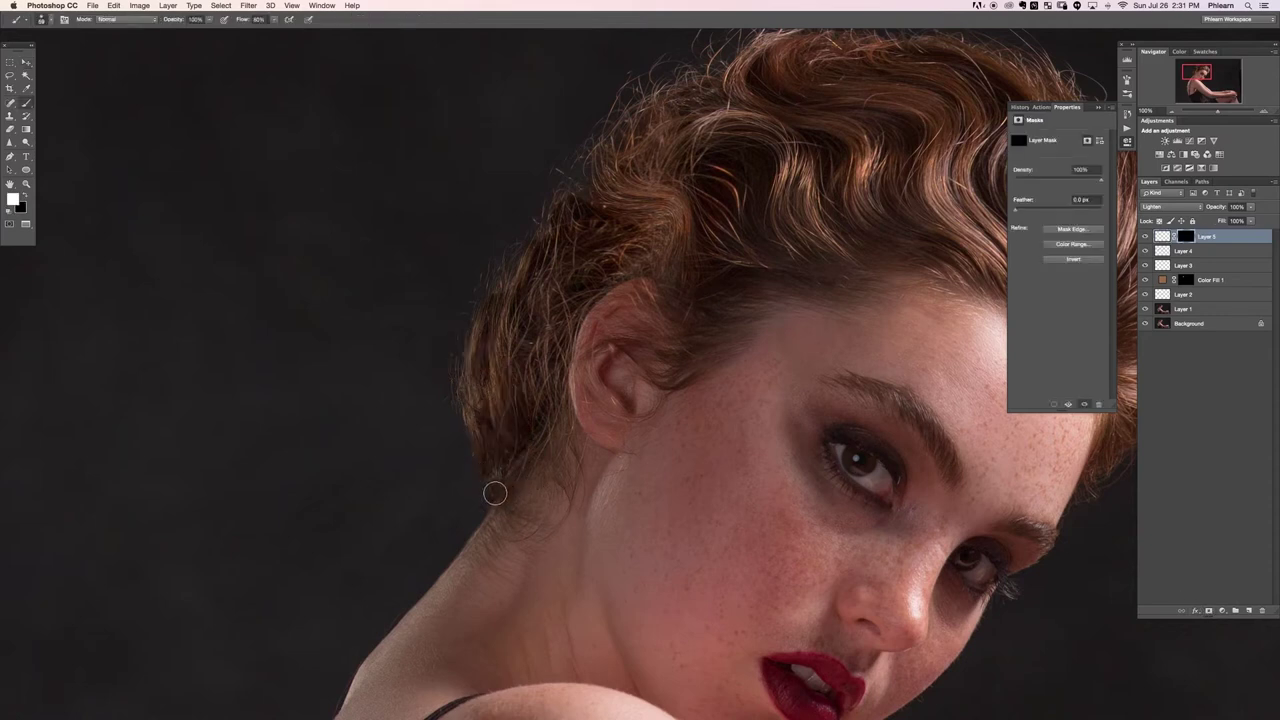
mouse_move(469, 477)
left_mouse_down()
mouse_move(481, 491)
mouse_move(475, 455)
left_mouse_up()
Step: Compare the nape and back hairline with the retouching hidden and shown again
key("super+minus")
left_click_drag(826, 481, 751, 434)
left_click(1145, 236)
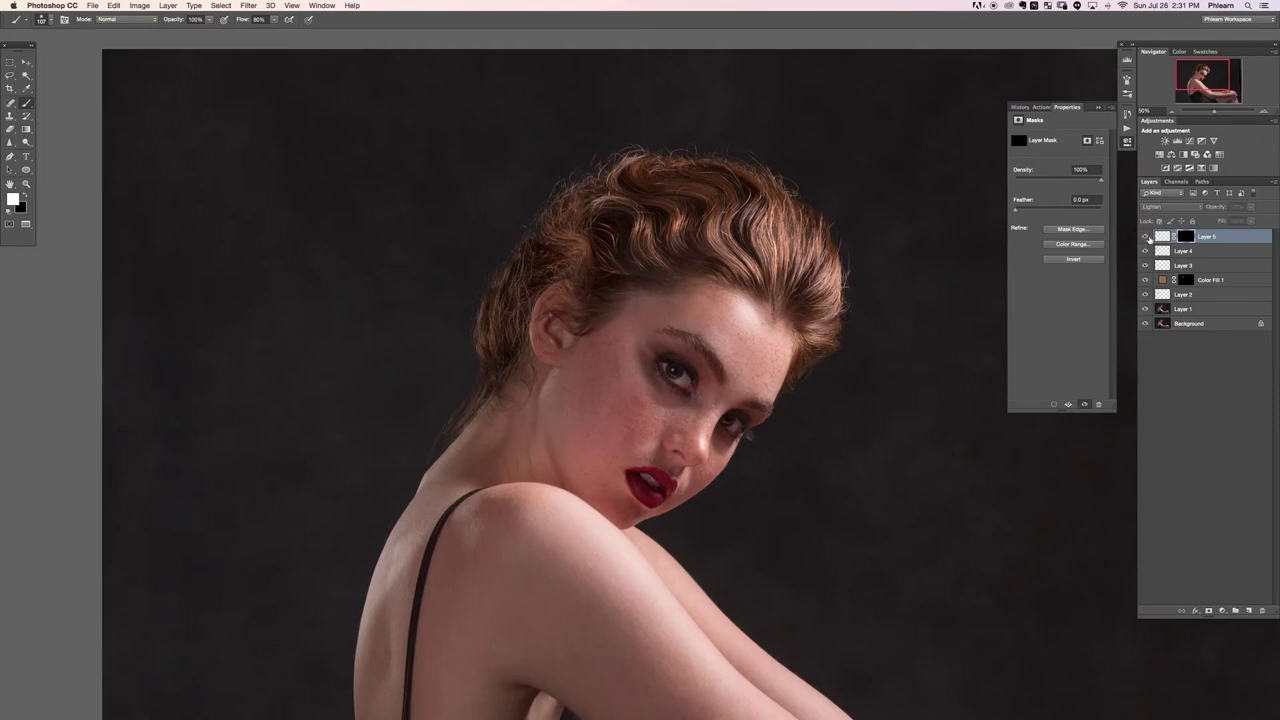
left_click(1145, 236)
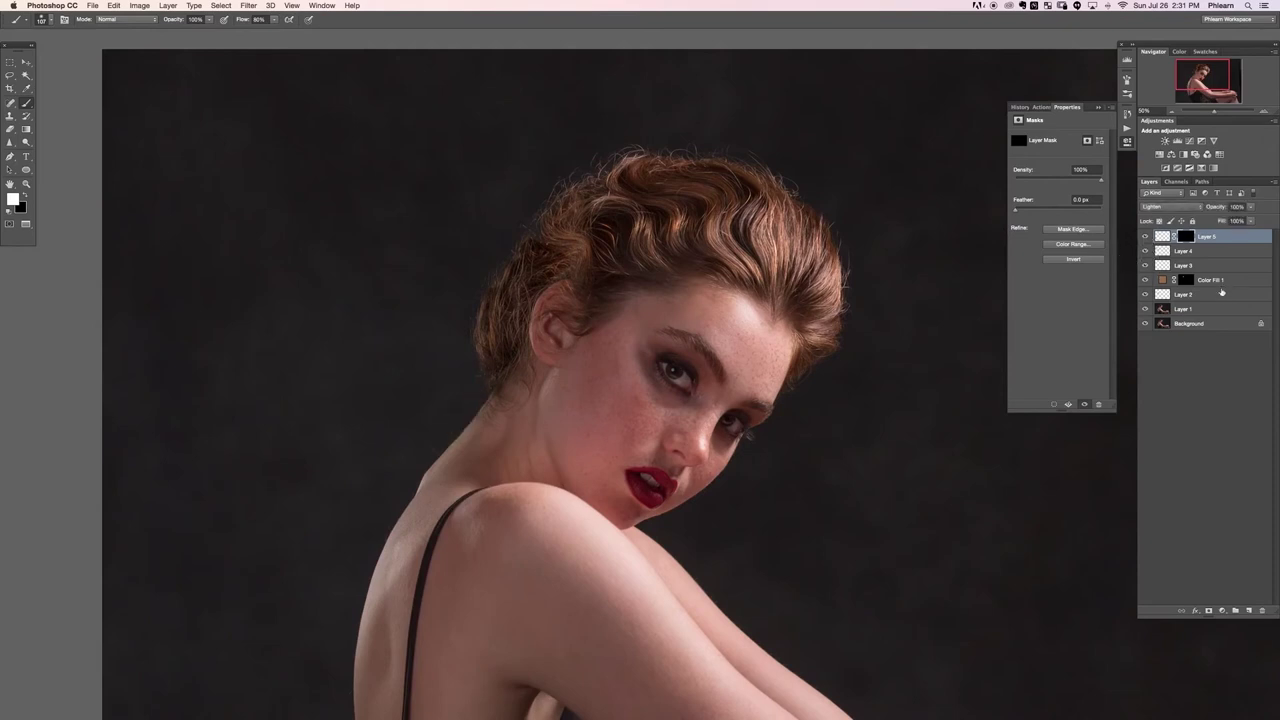
Step: Group all layers above the Background and display the whole portrait in full-screen mode
left_click(1209, 310, "shift")
key("super+g")
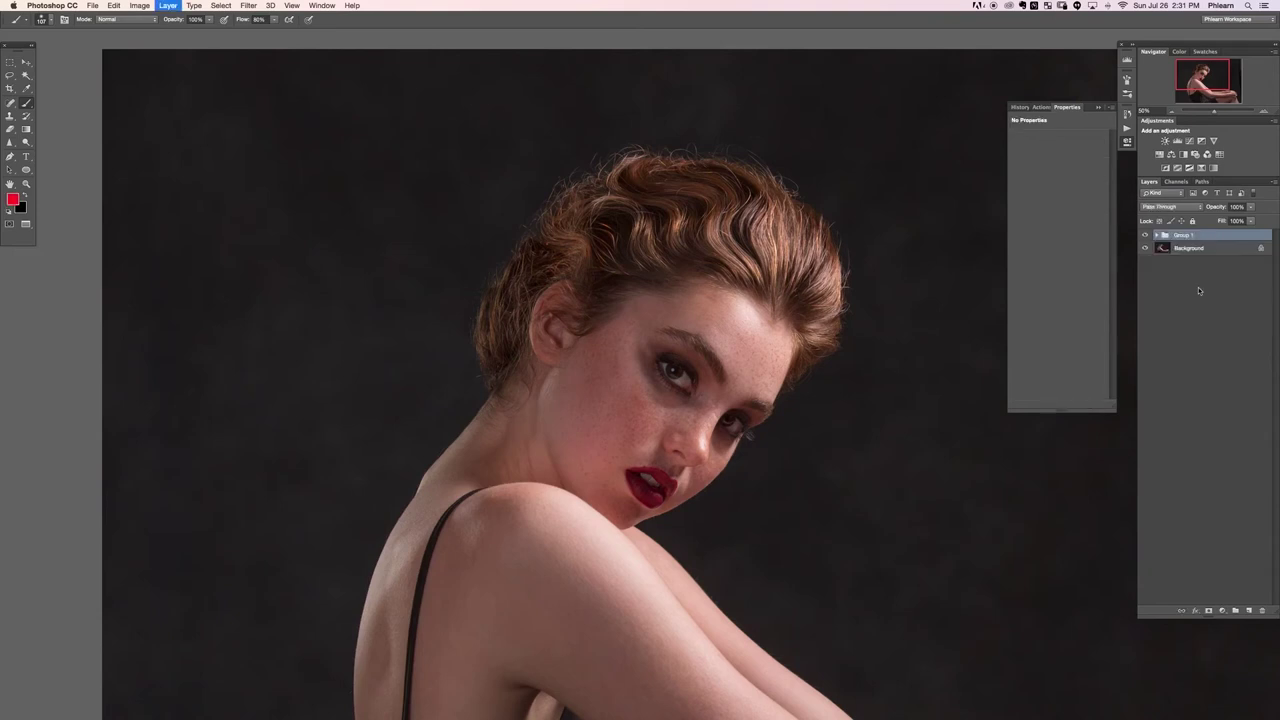
key("super+minus")
left_click_drag(578, 307, 532, 330)
key("f")
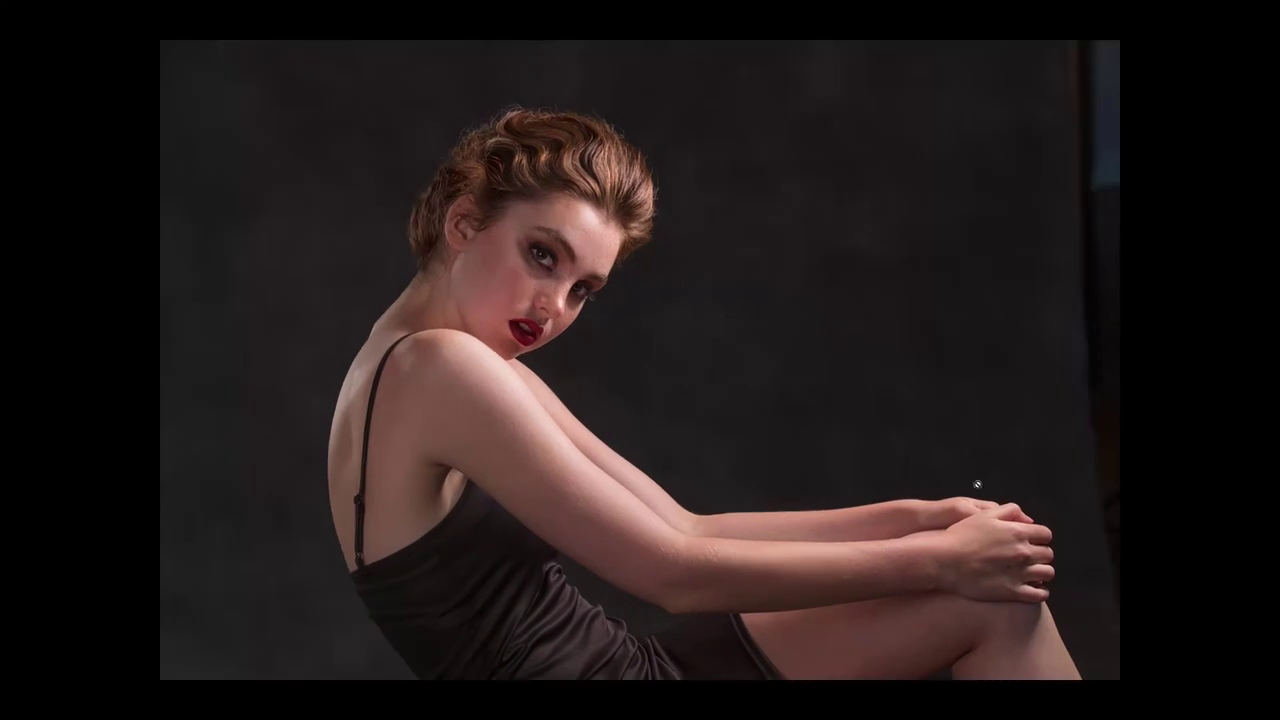
Step: Switch repeatedly between the original and retouched portrait to compare the hair's shape, color and nape cleanup
key("super+z")
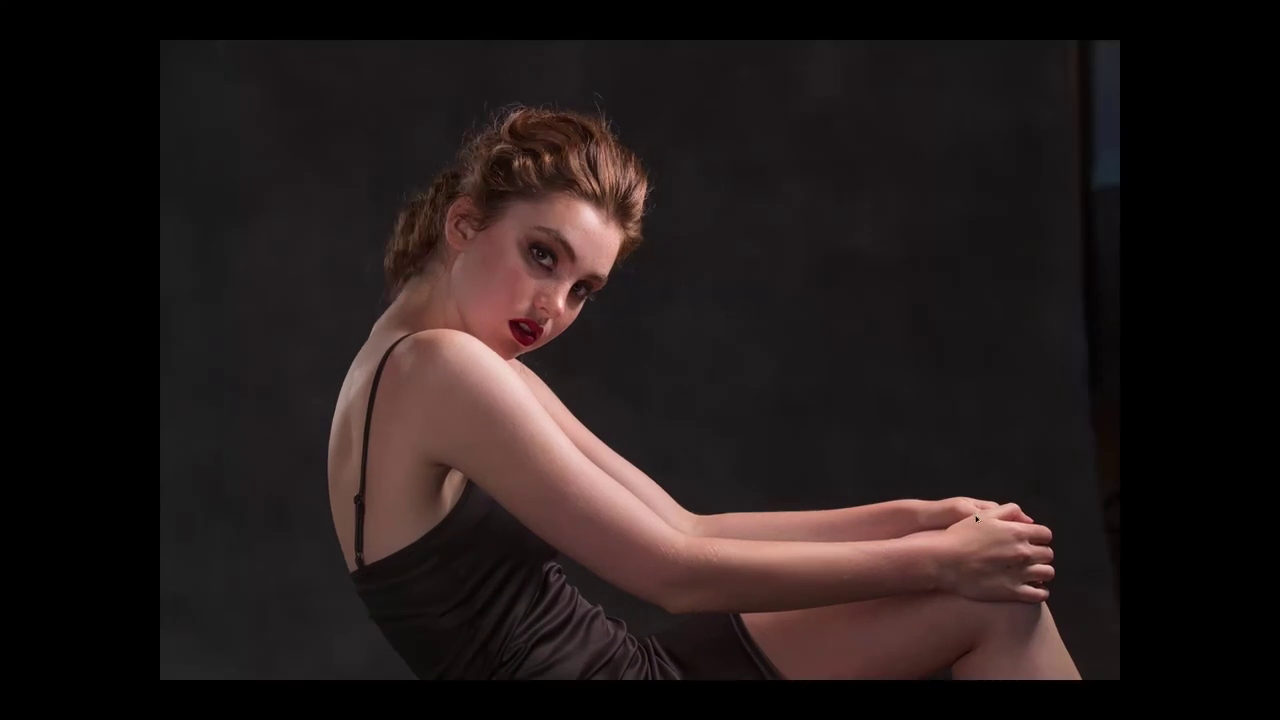
key("super+shift+z")
key("super+z")
key("super+shift+z")
key("super+z")
key("super+shift+z")
key("super+z")
key("super+shift+z")
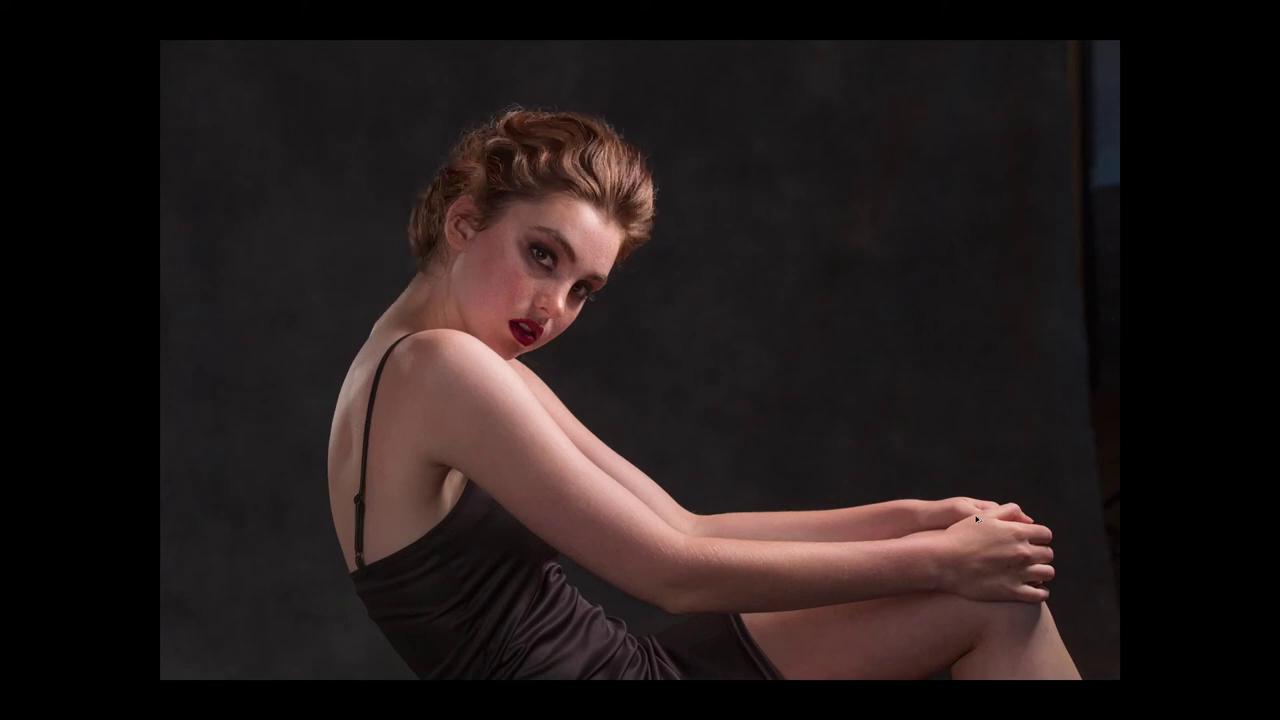